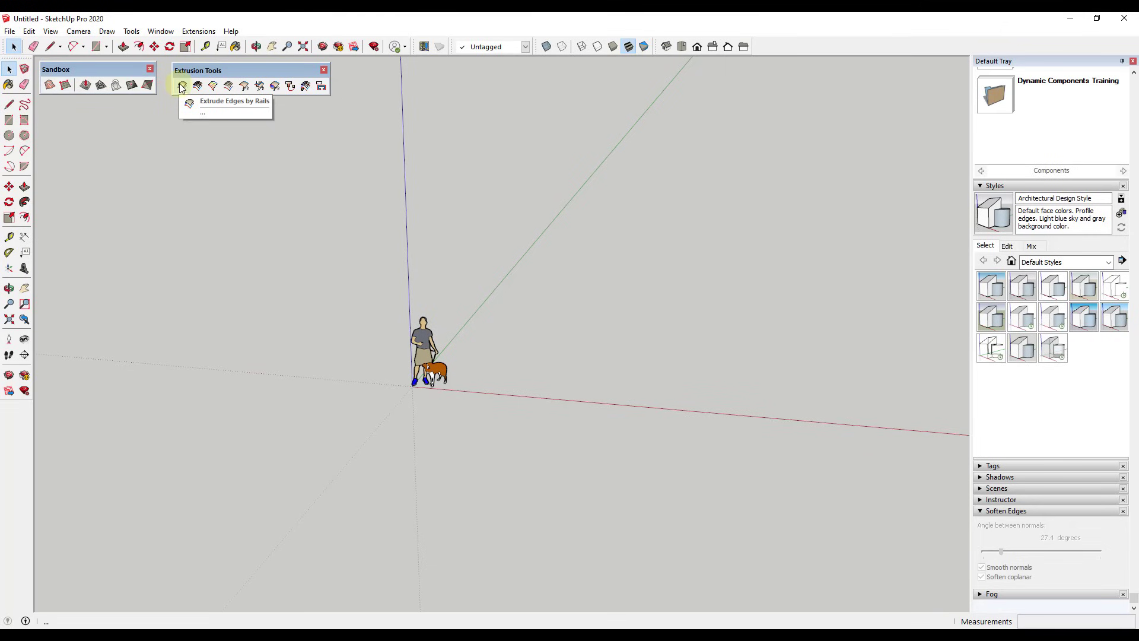
# - Draw a straight edge on the ground beside the scale figure, parallel to the red axis
pyautogui.moveTo(560, 381); pyautogui.dragTo(550, 398, button='middle')
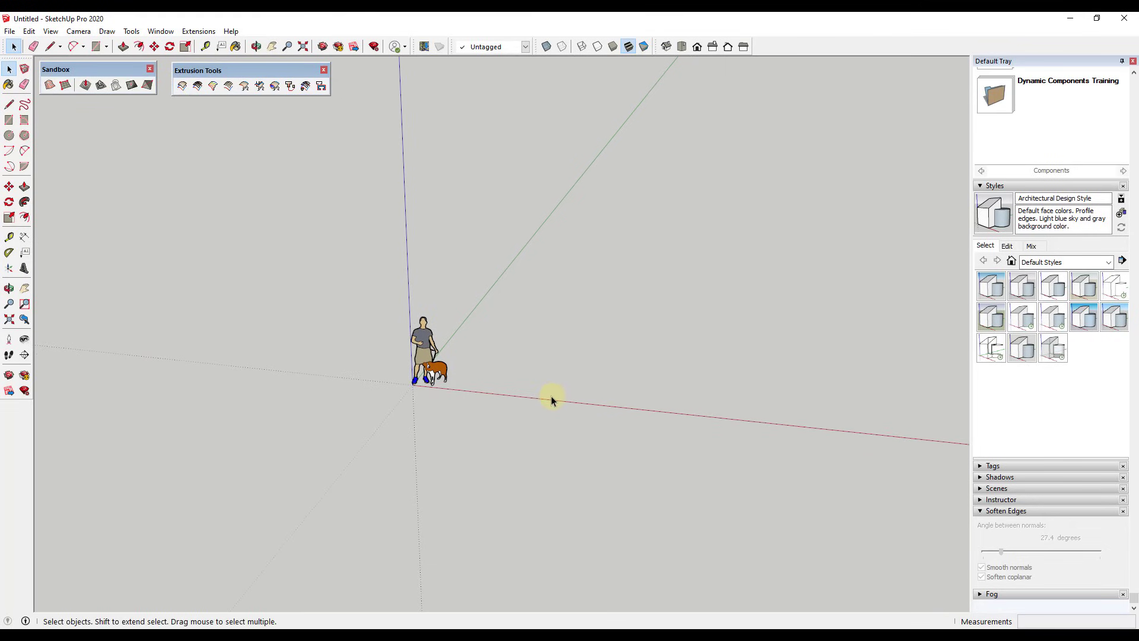
pyautogui.press('l')
pyautogui.click(503, 386)
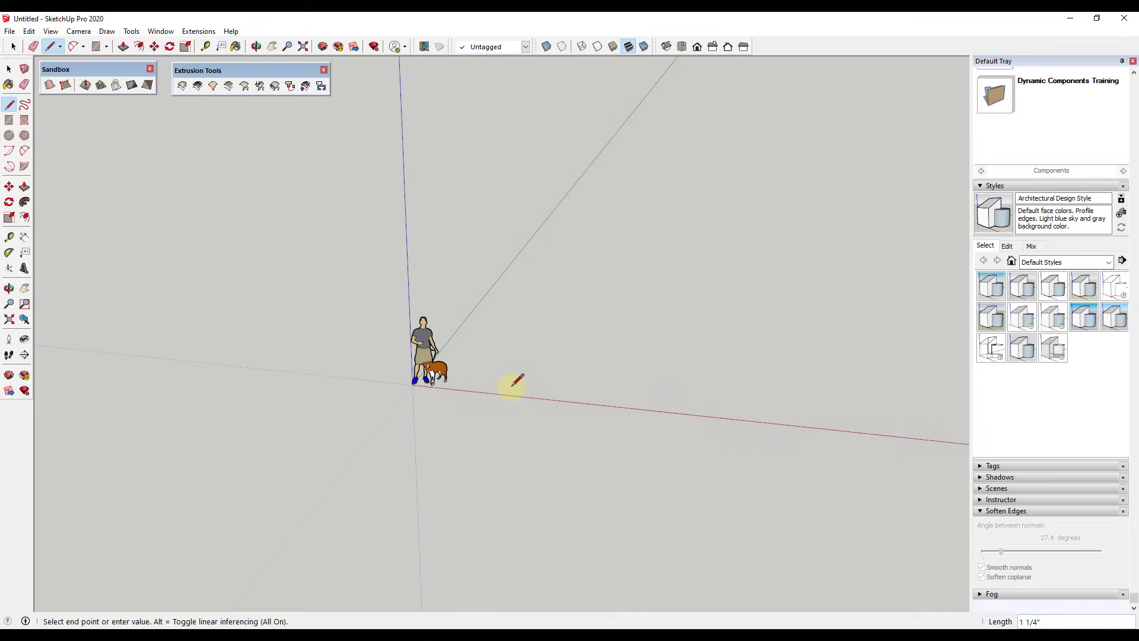
pyautogui.click(621, 398)
pyautogui.moveTo(675, 409); pyautogui.dragTo(523, 398, button='middle')
pyautogui.press('space')
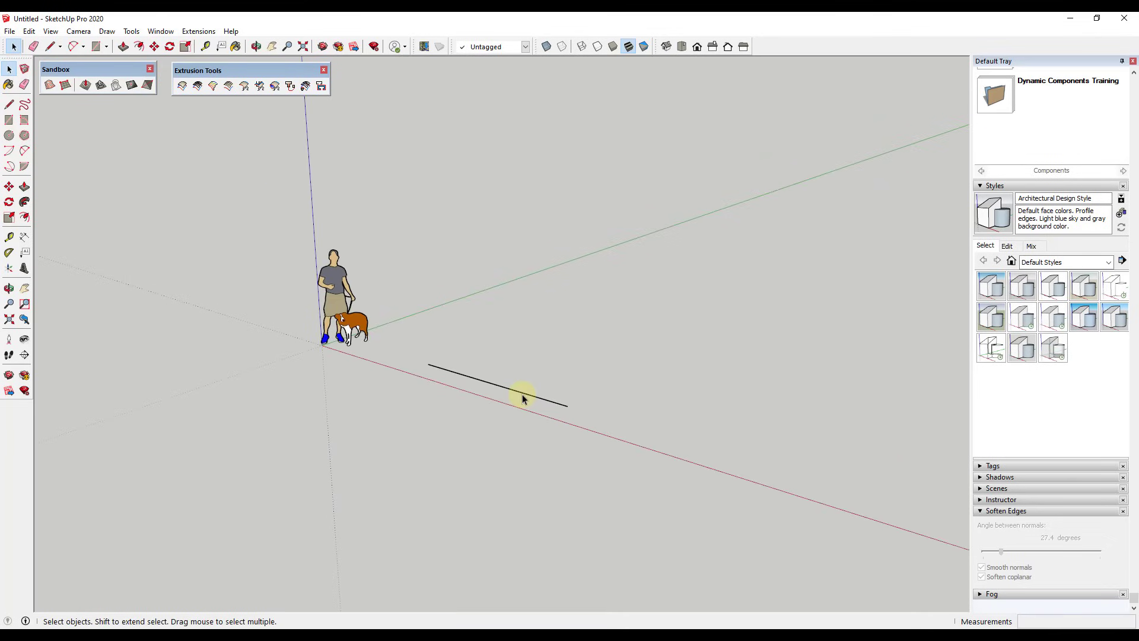
pyautogui.press('p')
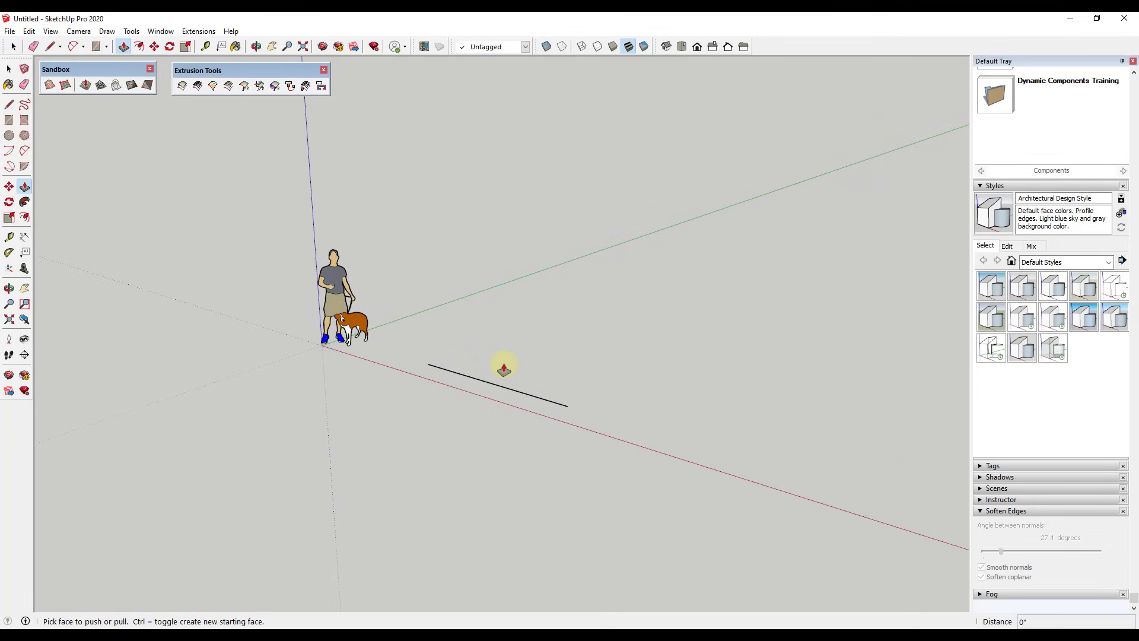
pyautogui.press('space')
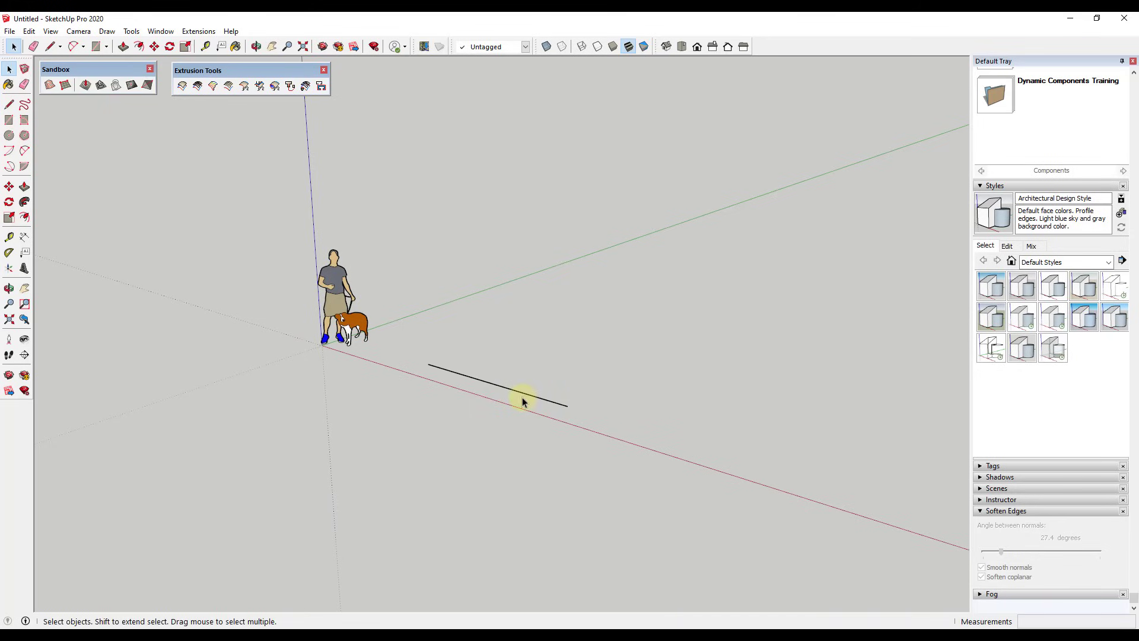
pyautogui.click(243, 89)
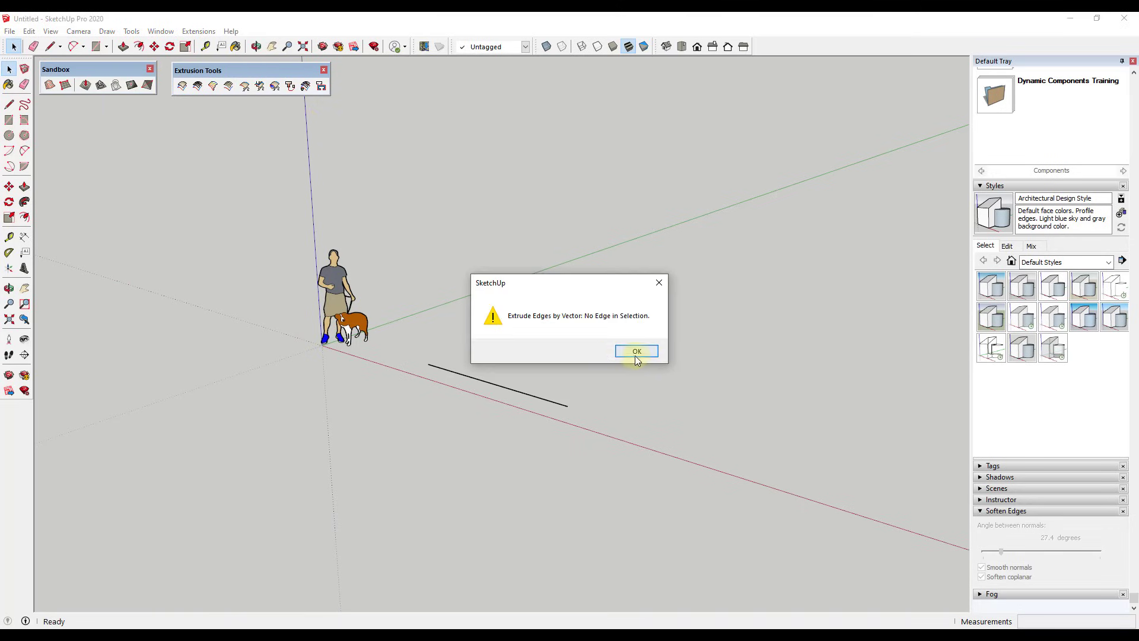
pyautogui.click(636, 352)
# - Extrude the straight edge vertically into a face with Extrude Edges by Vector, reversing its faces and keeping the result grouped
pyautogui.moveTo(409, 342); pyautogui.dragTo(649, 425)
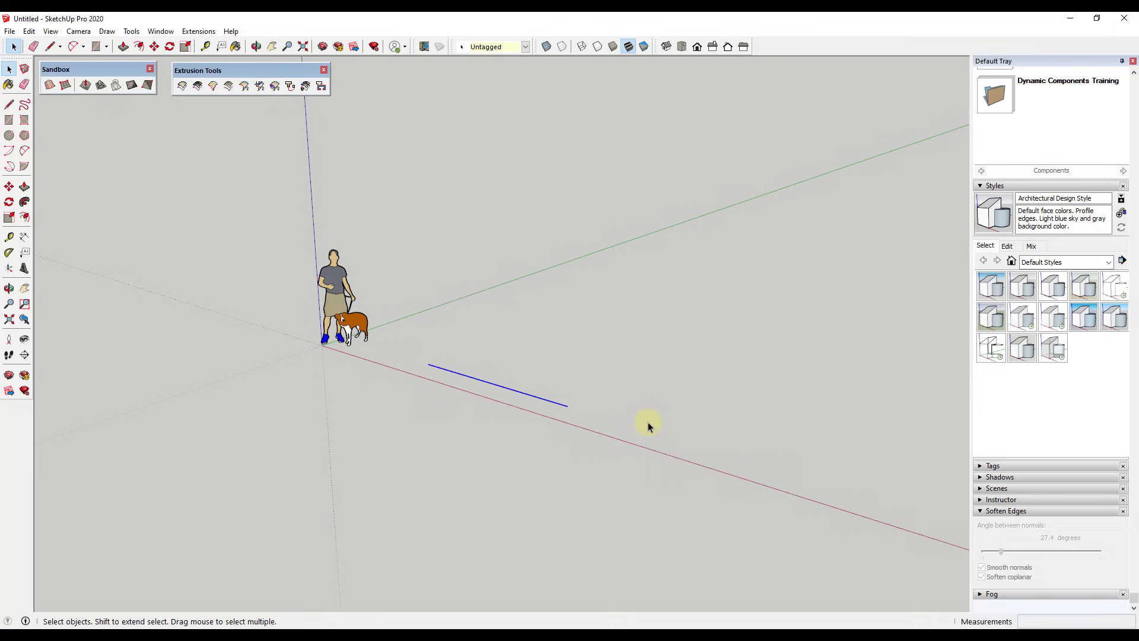
pyautogui.click(245, 89)
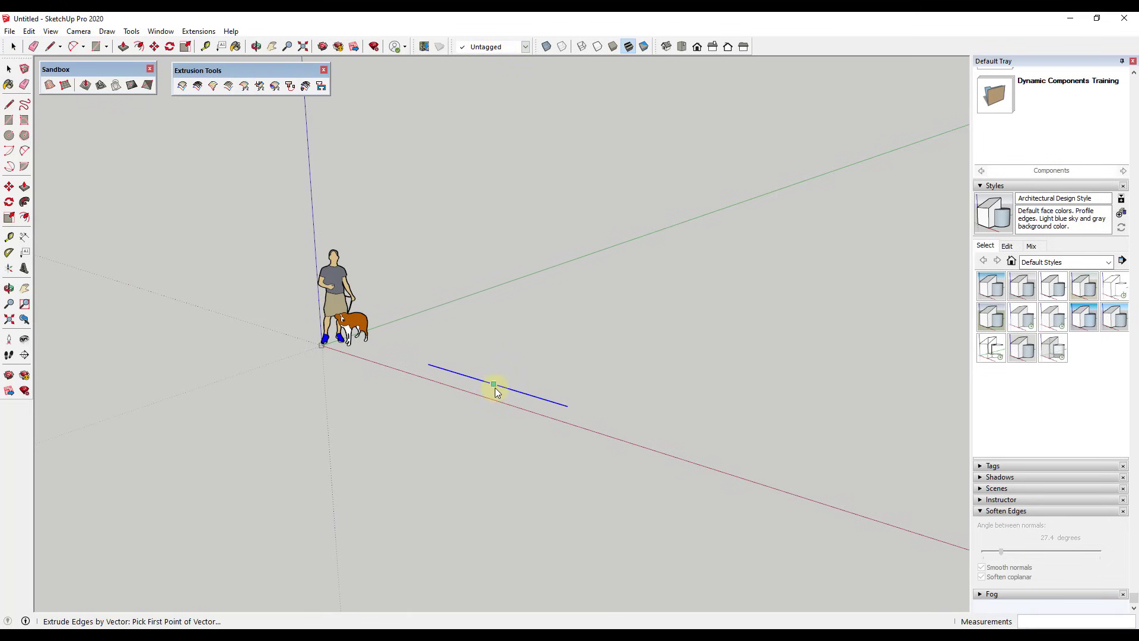
pyautogui.click(494, 385)
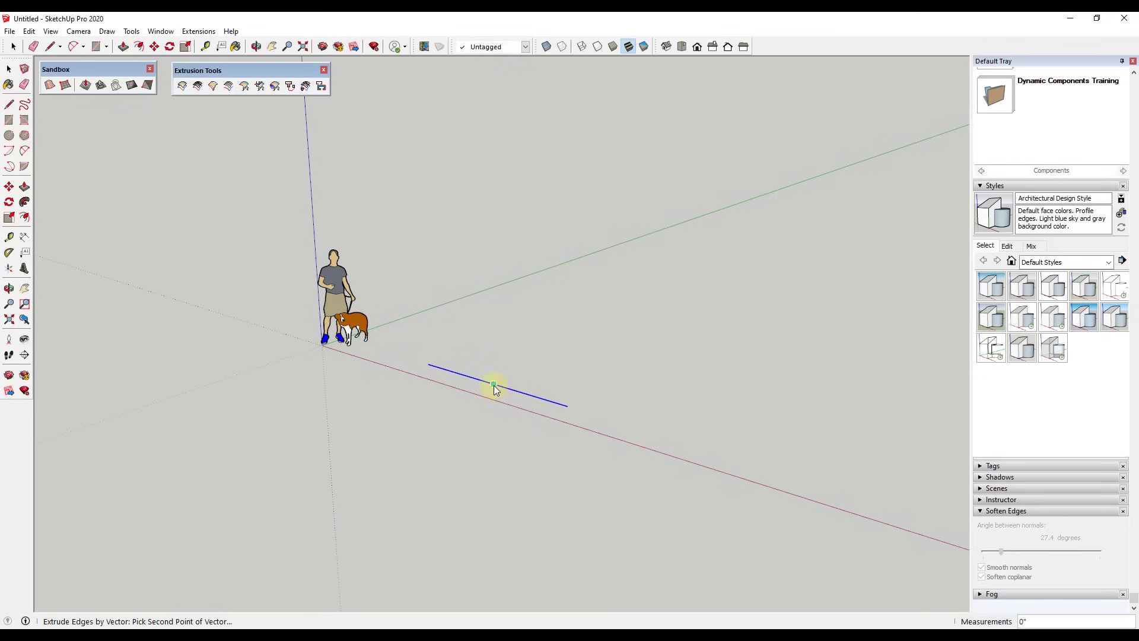
pyautogui.click(491, 261)
pyautogui.moveTo(611, 323); pyautogui.dragTo(579, 308, button='middle')
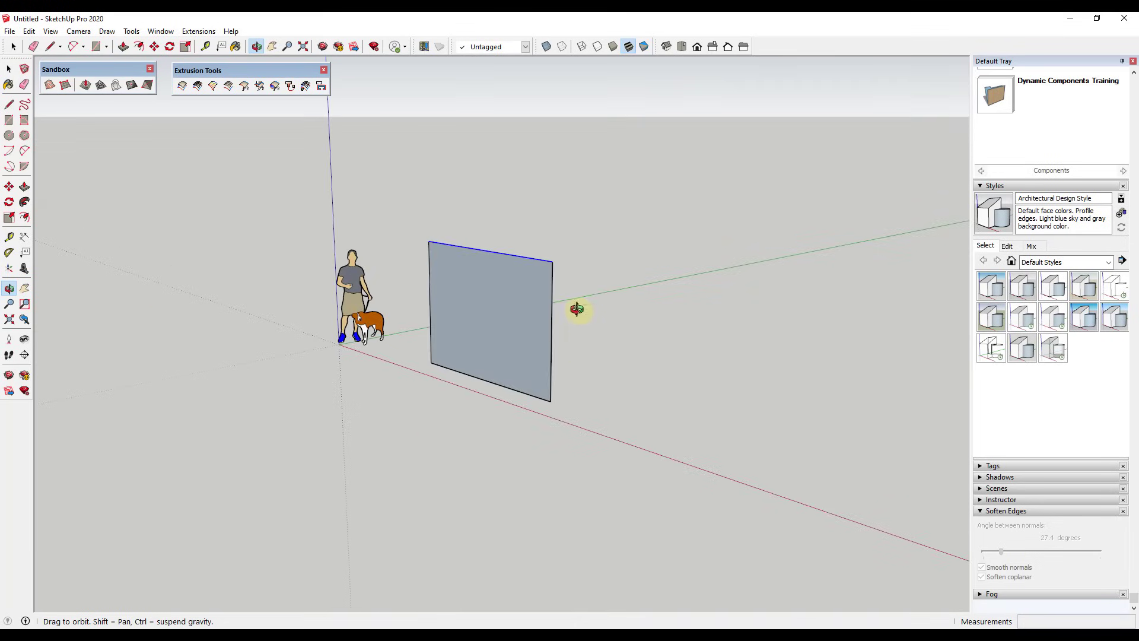
pyautogui.click(523, 310)
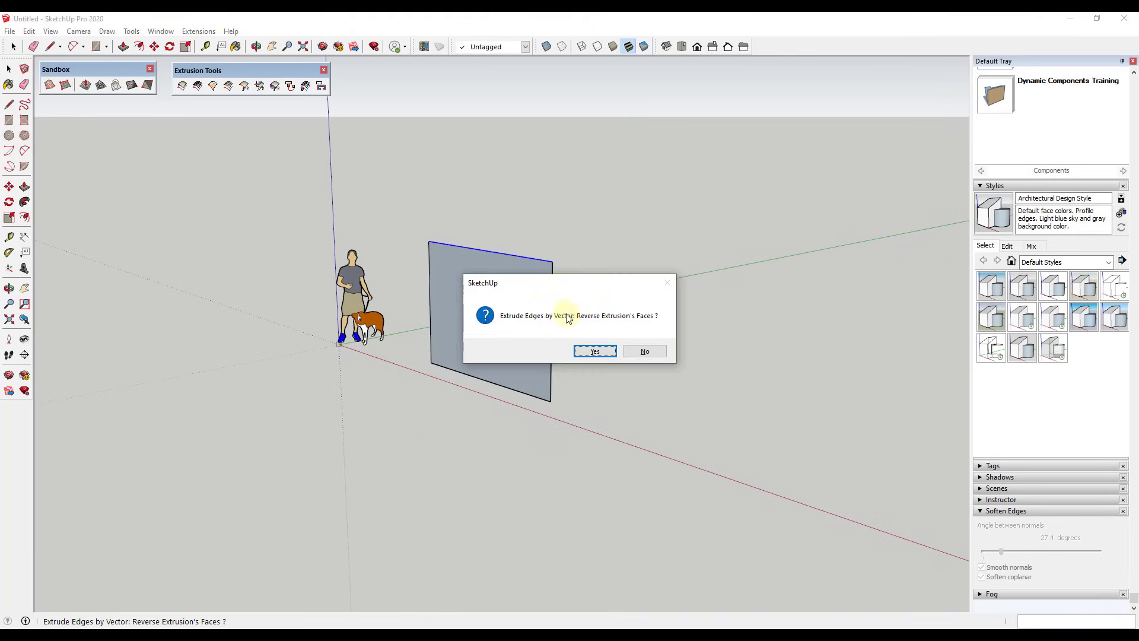
pyautogui.click(596, 352)
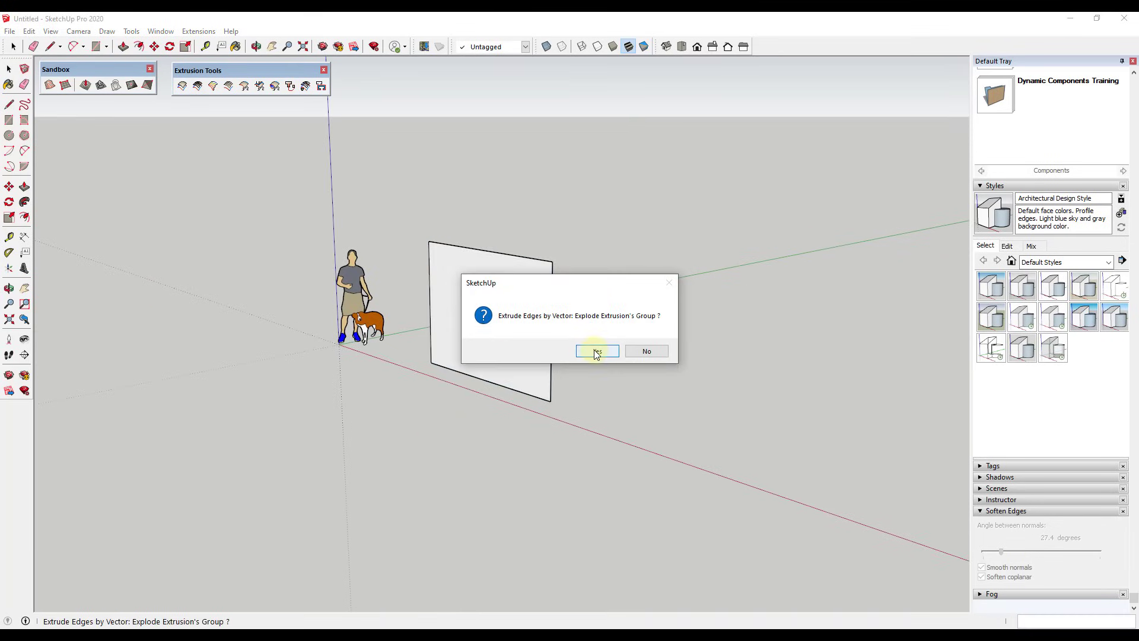
pyautogui.click(646, 351)
# - Draw two connected edges forming an L on the ground beside the panel, along the red and green axes
pyautogui.moveTo(570, 336); pyautogui.dragTo(559, 402, button='middle')
pyautogui.press('l')
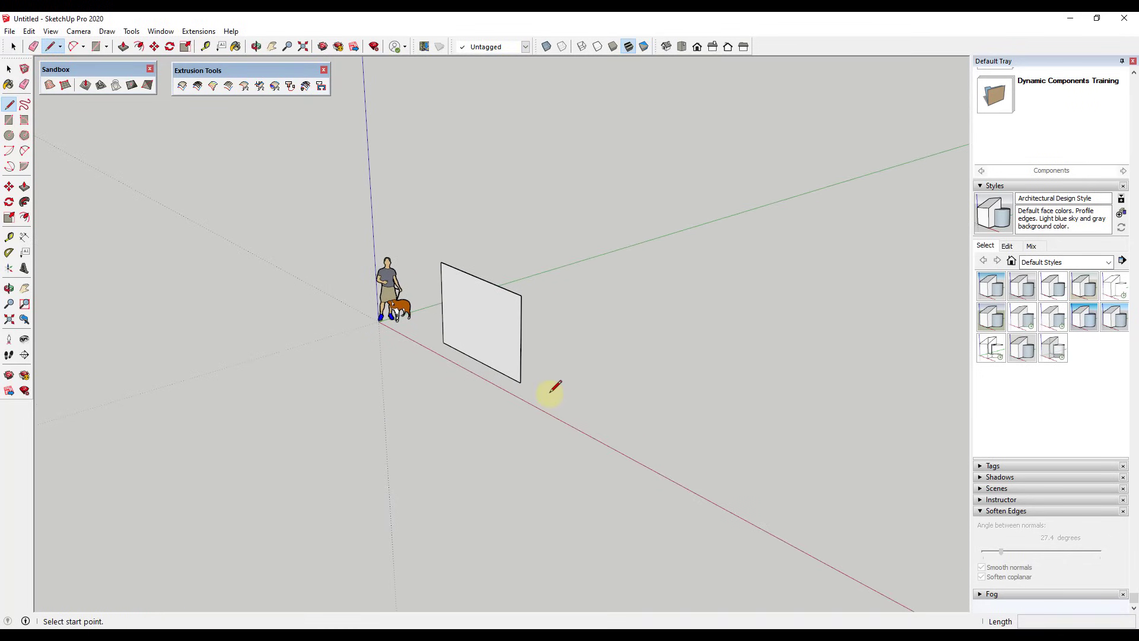
pyautogui.click(549, 393)
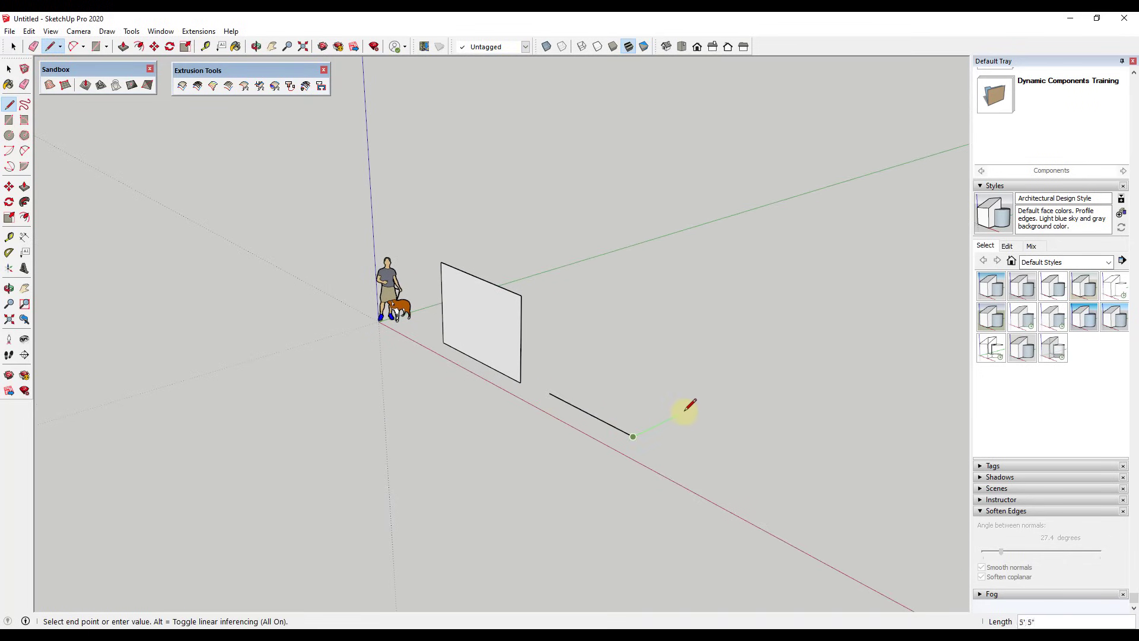
pyautogui.click(714, 398)
pyautogui.press('space')
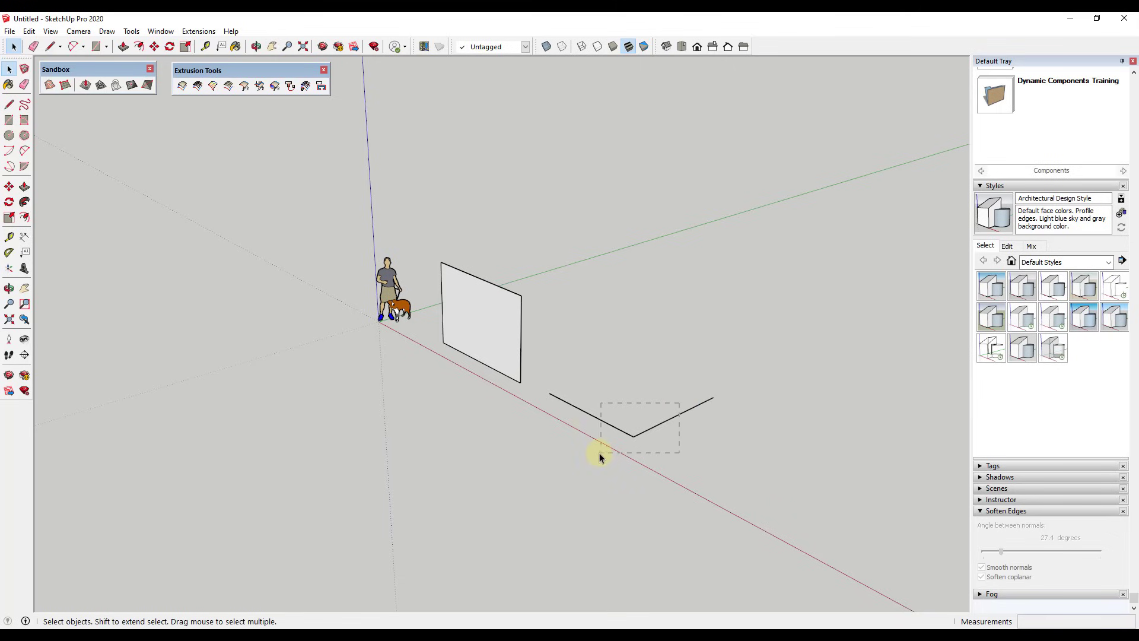
# - Extrude the L-shaped edges by vector up to the first panel's top corner height, reversing the faces and keeping the group
pyautogui.moveTo(599, 456); pyautogui.dragTo(598, 456)
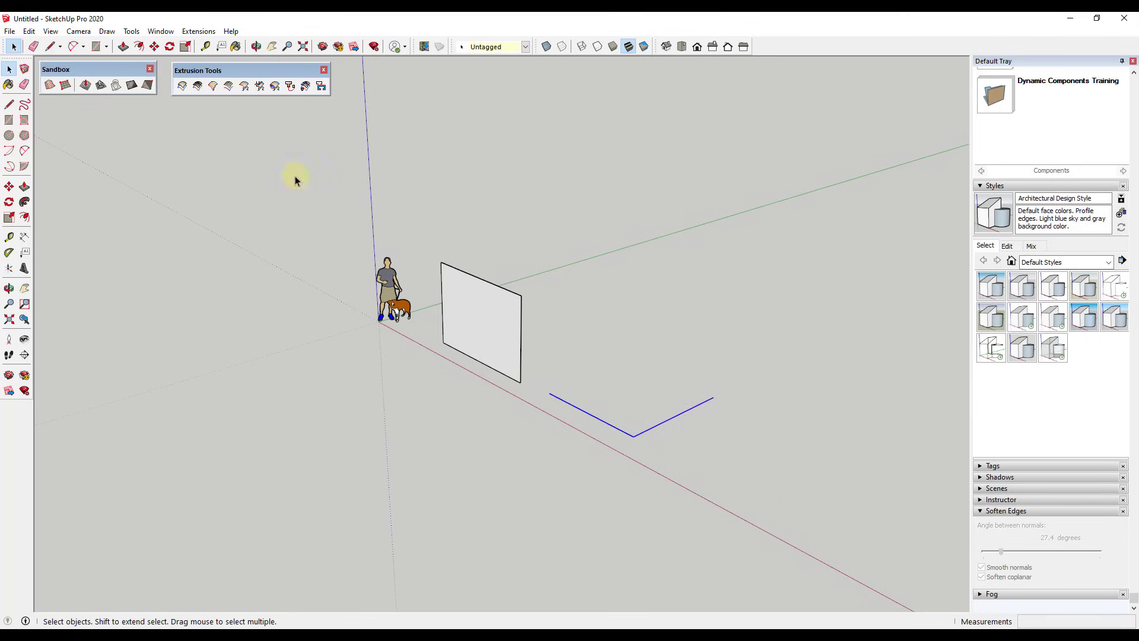
pyautogui.click(247, 89)
pyautogui.click(633, 437)
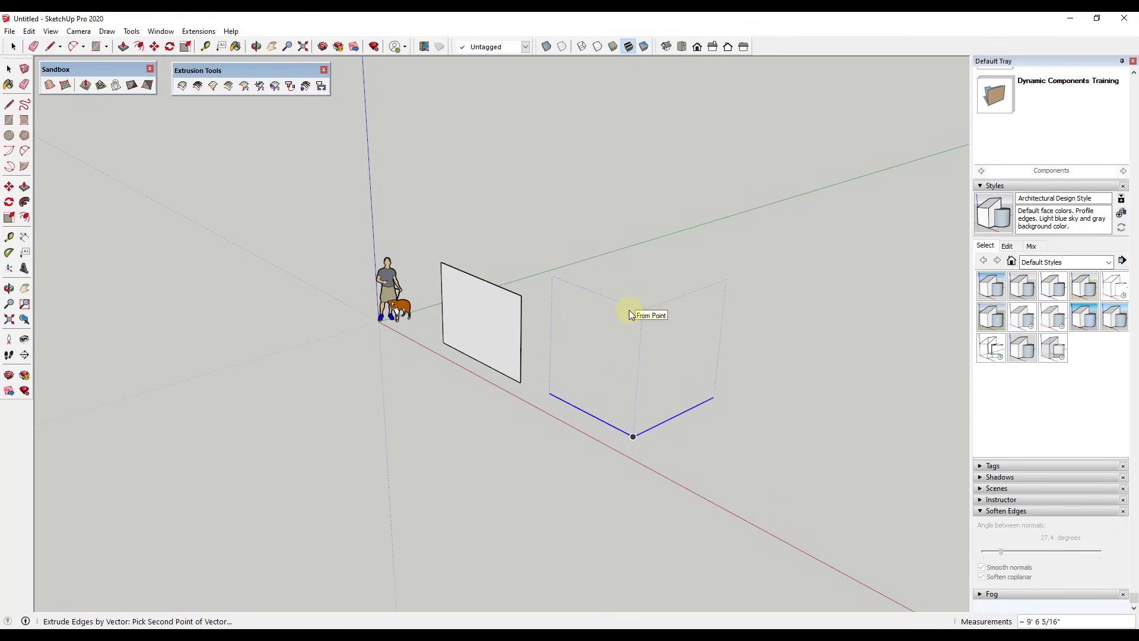
pyautogui.click(522, 297)
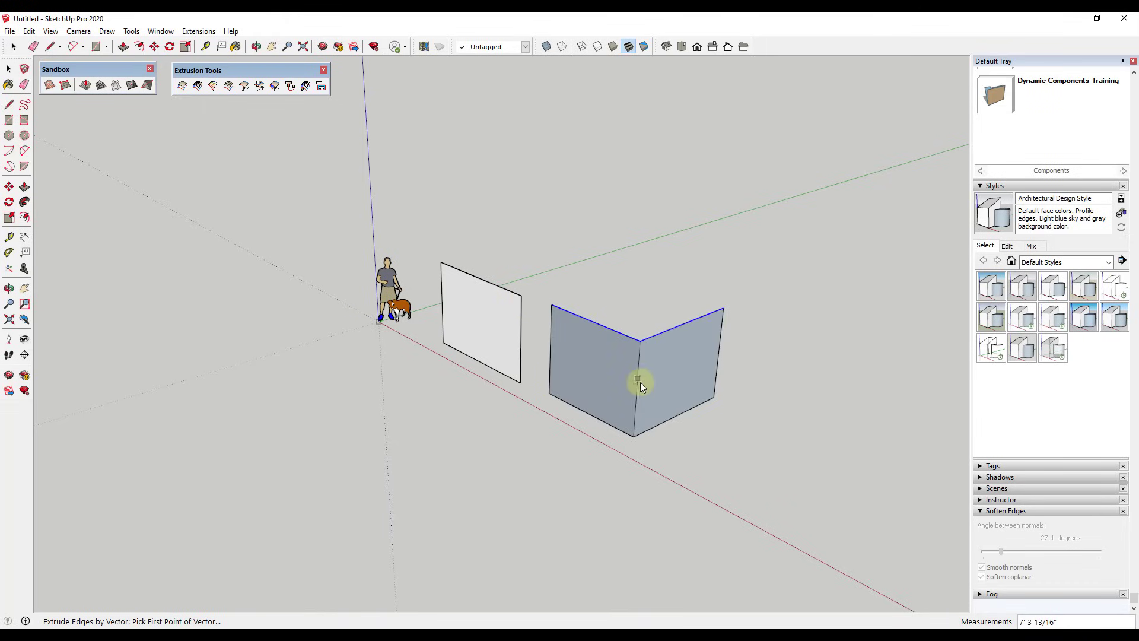
pyautogui.click(653, 382)
pyautogui.click(596, 350)
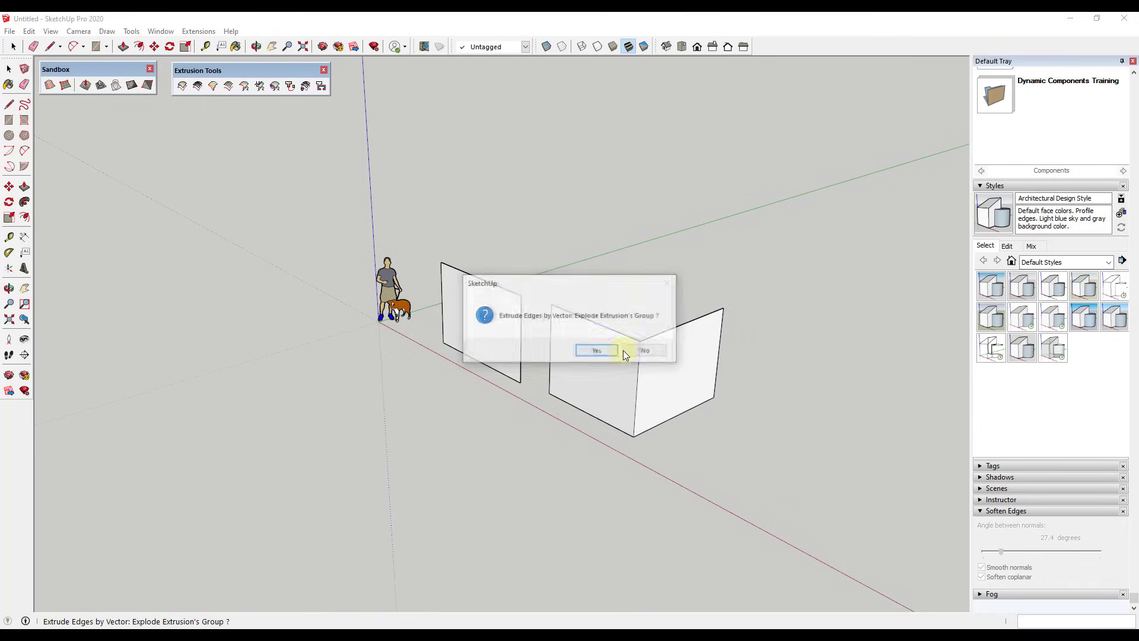
pyautogui.click(648, 350)
# - Draw a winding curve of three connected, tangent two-point arcs on the ground beyond the L-shaped walls
pyautogui.moveTo(673, 381)
pyautogui.mouseDown(button='middle')
pyautogui.moveTo(531, 307)
pyautogui.moveTo(733, 396)
pyautogui.moveTo(645, 311)
pyautogui.moveTo(528, 310)
pyautogui.moveTo(678, 376)
pyautogui.moveTo(670, 397)
pyautogui.mouseUp(button='middle')
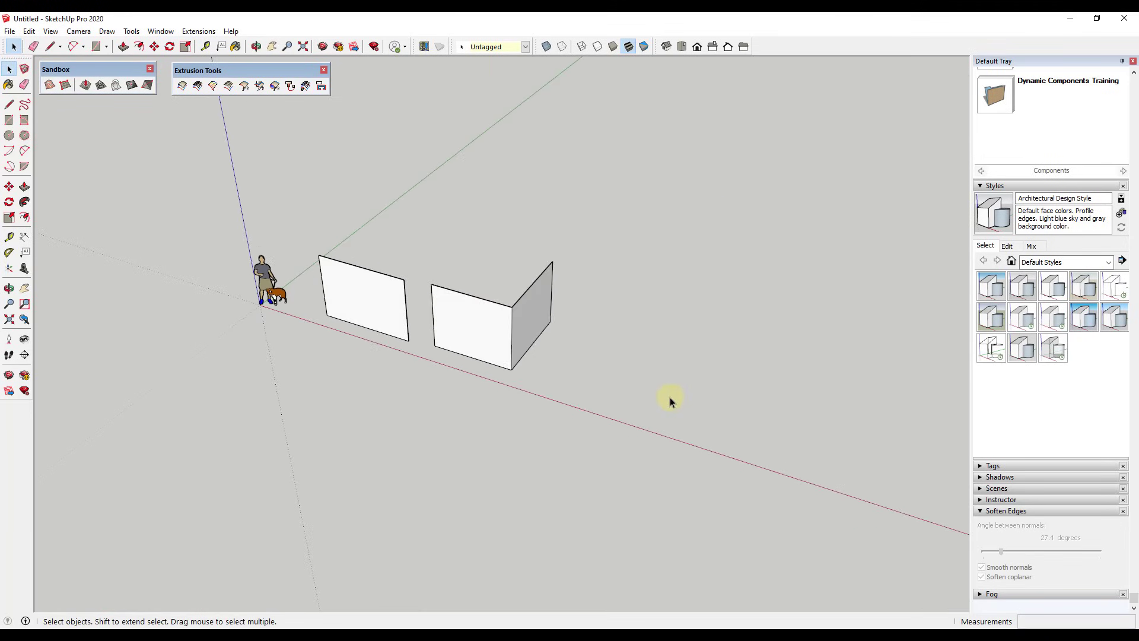
pyautogui.press('a')
pyautogui.click(685, 410)
pyautogui.click(651, 343)
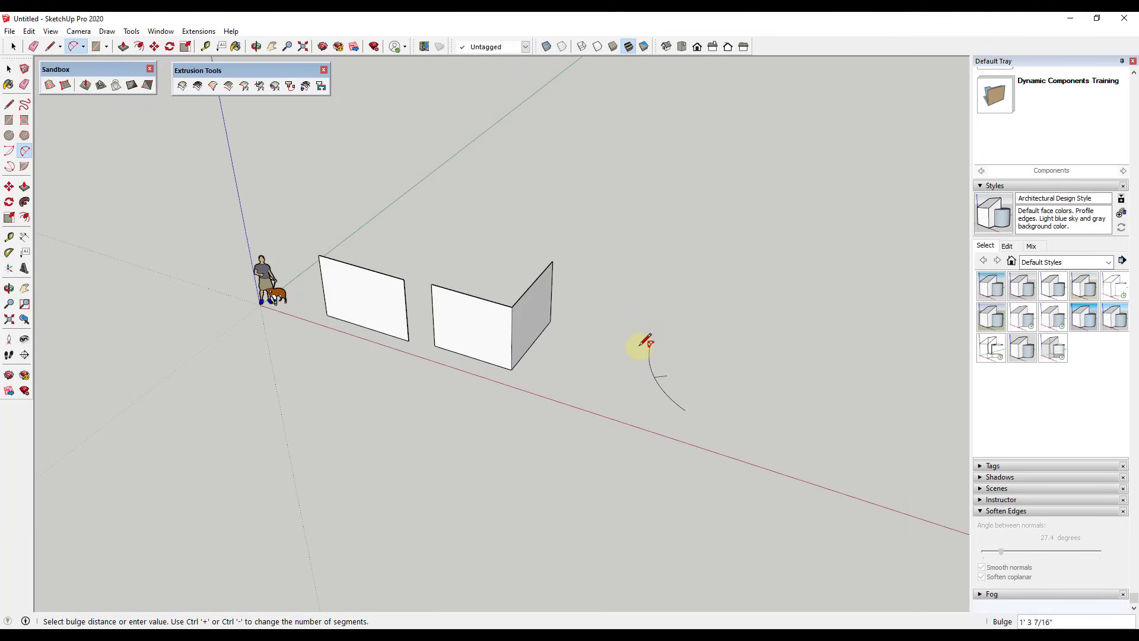
pyautogui.click(642, 345)
pyautogui.click(651, 344)
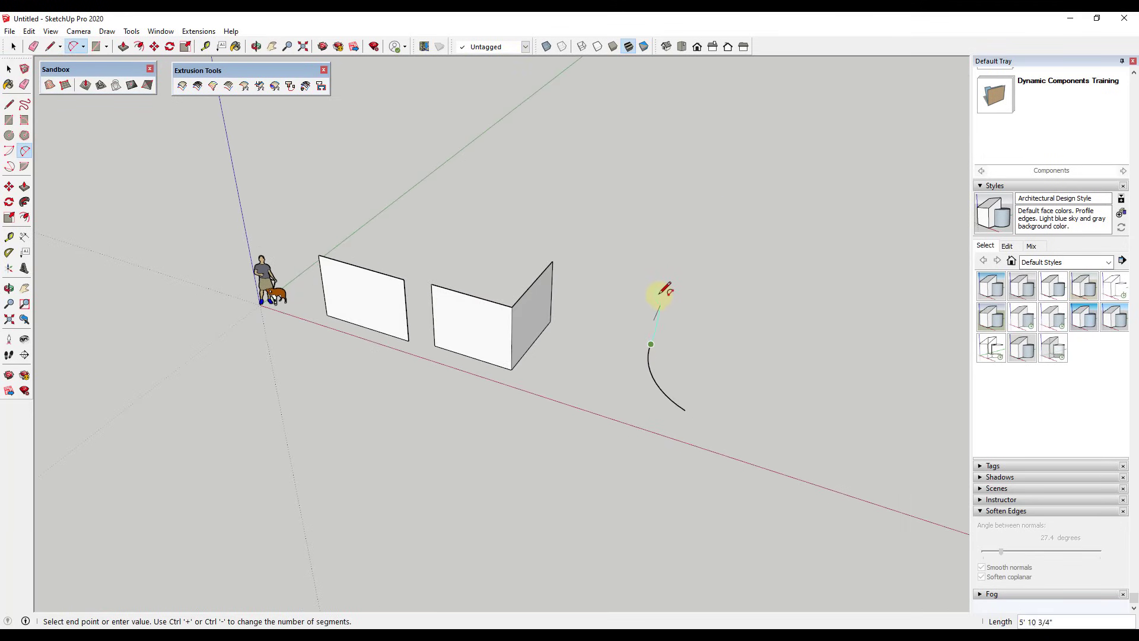
pyautogui.click(633, 287)
pyautogui.click(633, 287)
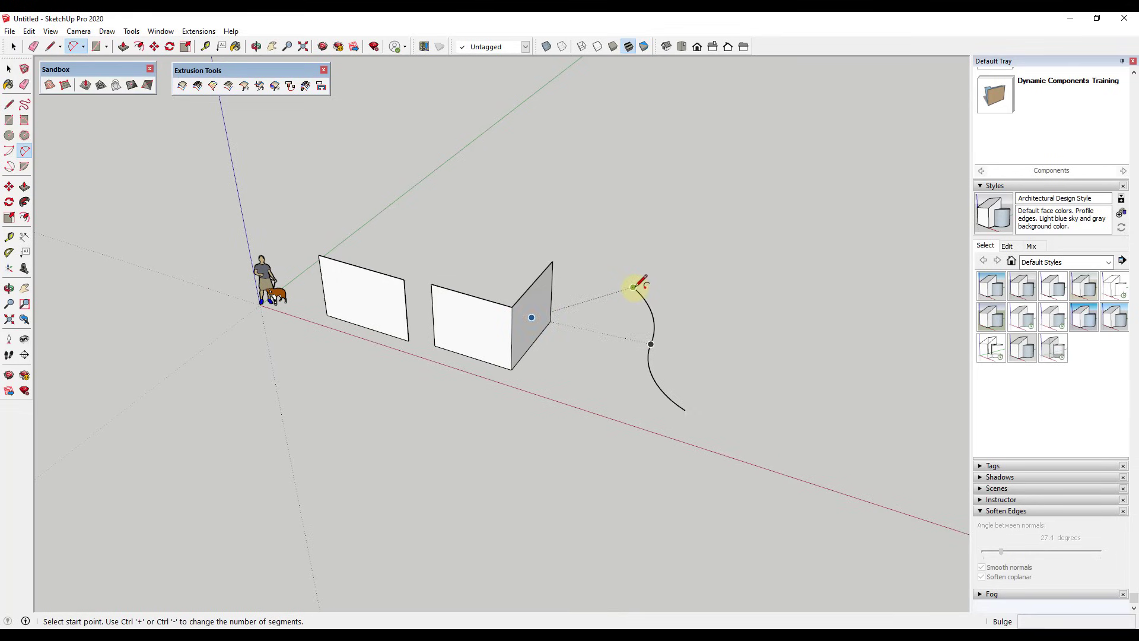
pyautogui.click(634, 287)
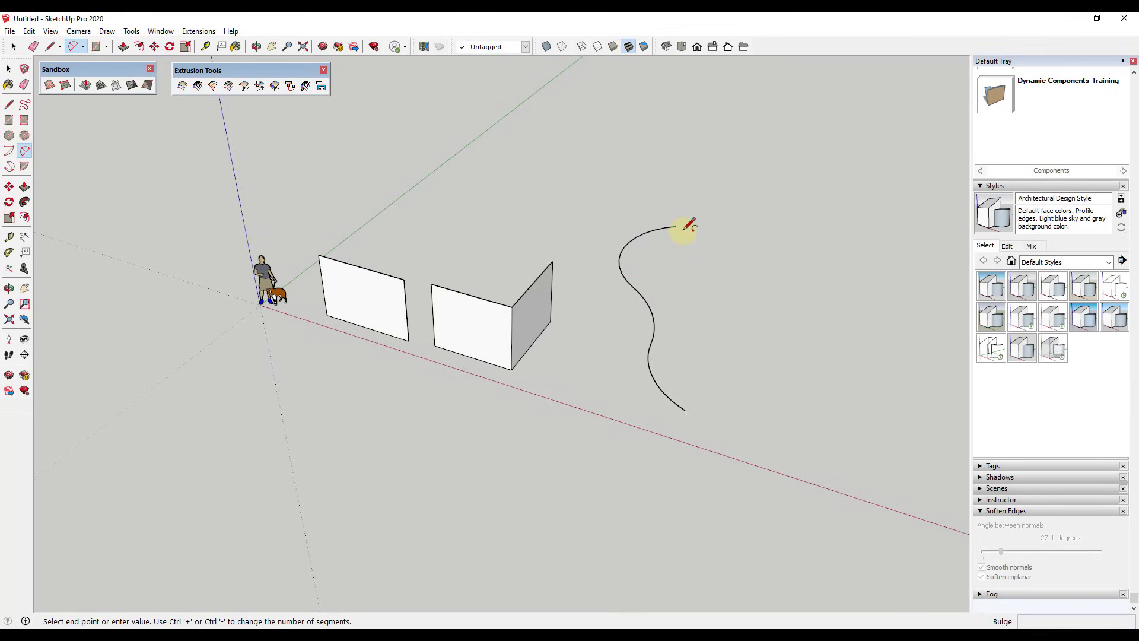
pyautogui.doubleClick(787, 251)
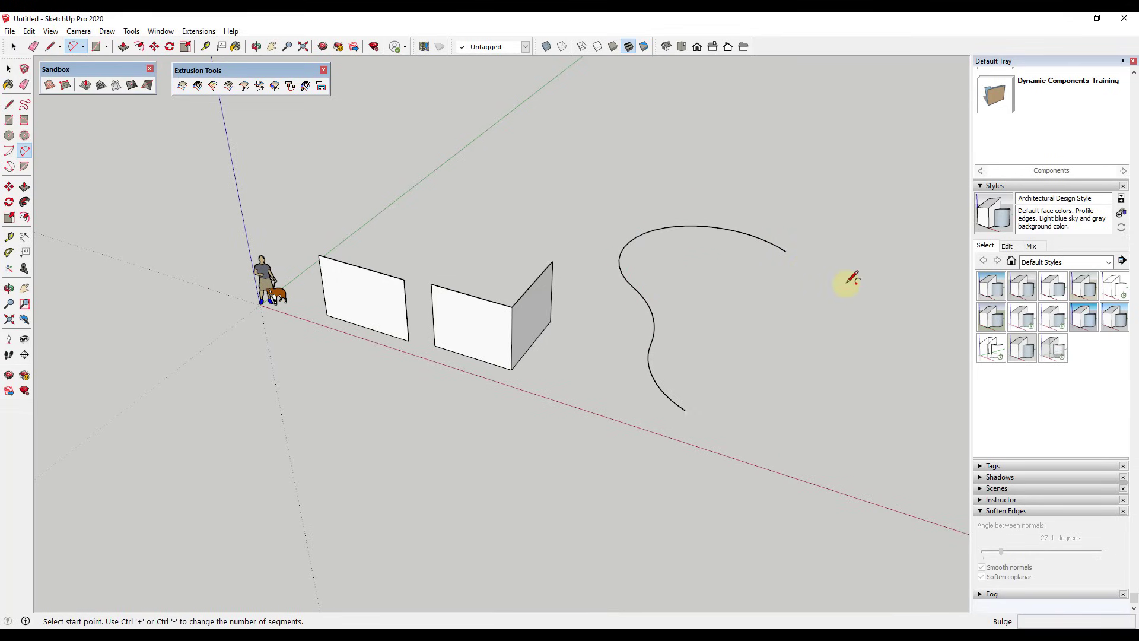
pyautogui.press('space')
# - Extrude the winding curve vertically by vector about 7' 11", reversing its faces and keeping the result grouped
pyautogui.tripleClick(741, 235)
pyautogui.moveTo(634, 477); pyautogui.dragTo(711, 291, button='middle')
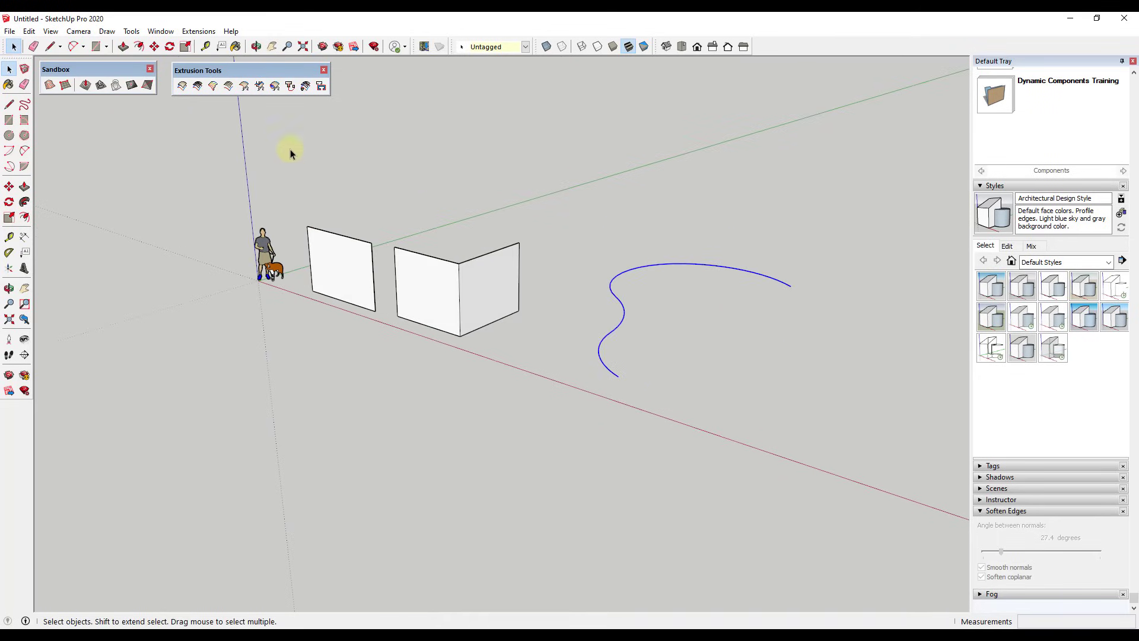
pyautogui.click(611, 285)
pyautogui.click(244, 86)
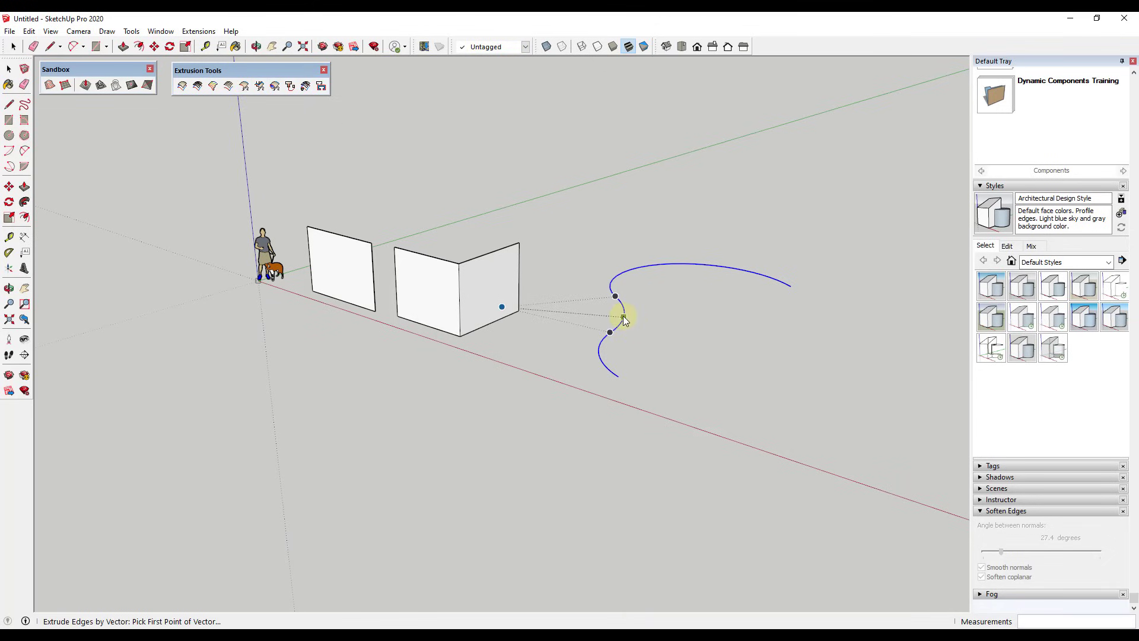
pyautogui.click(623, 317)
pyautogui.click(629, 242)
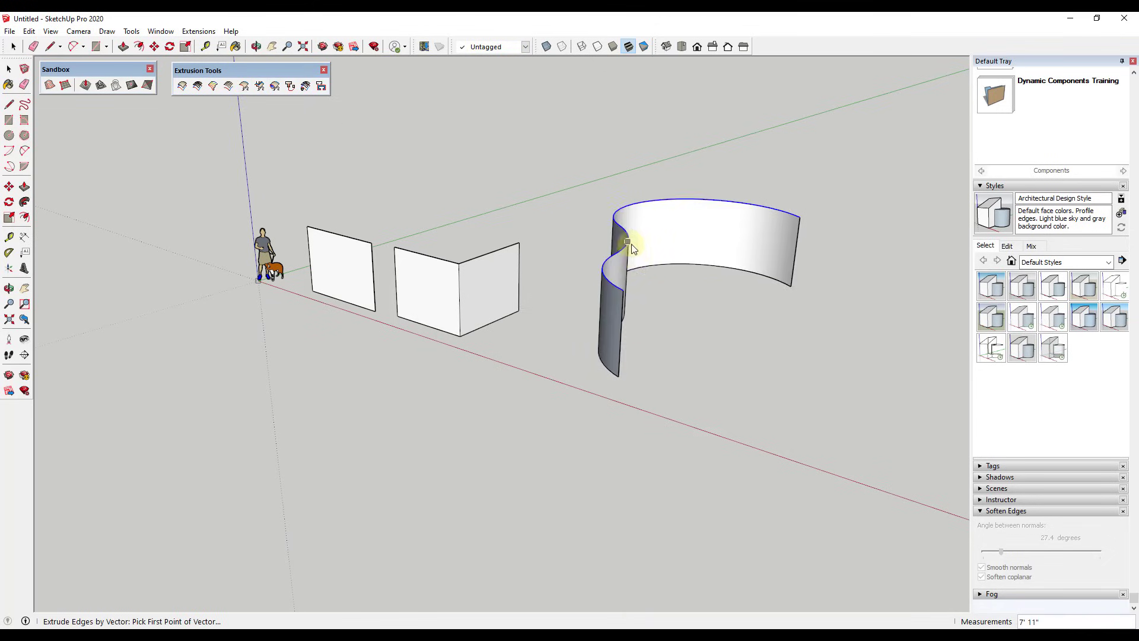
pyautogui.moveTo(575, 386)
pyautogui.mouseDown(button='middle')
pyautogui.moveTo(941, 331)
pyautogui.moveTo(698, 333)
pyautogui.moveTo(470, 363)
pyautogui.moveTo(686, 343)
pyautogui.mouseUp(button='middle')
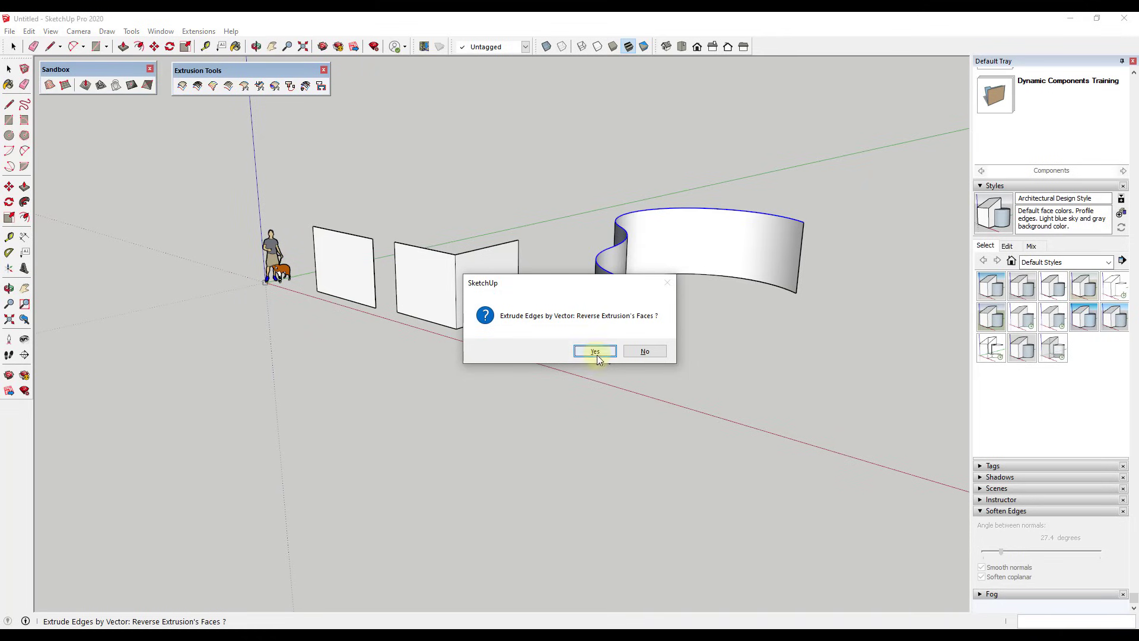
pyautogui.click(597, 354)
pyautogui.click(647, 351)
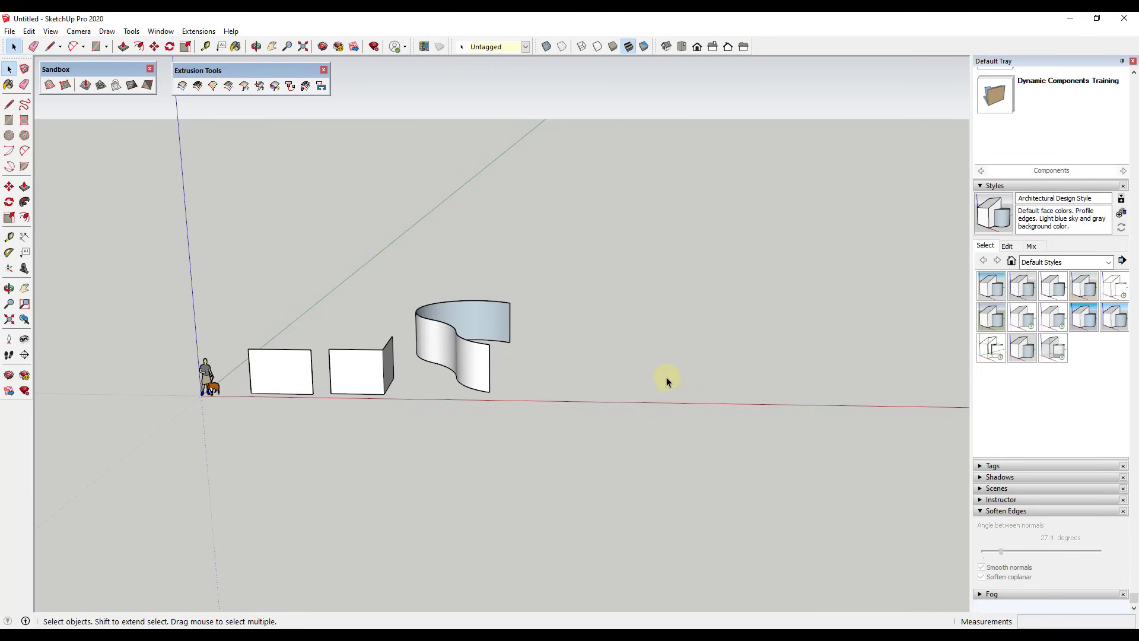
# - Create a flat sandbox grid from scratch with 3' spacing on the ground beyond the curved wall, about 60' long along the red axis
pyautogui.moveTo(666, 378); pyautogui.dragTo(656, 433, button='middle')
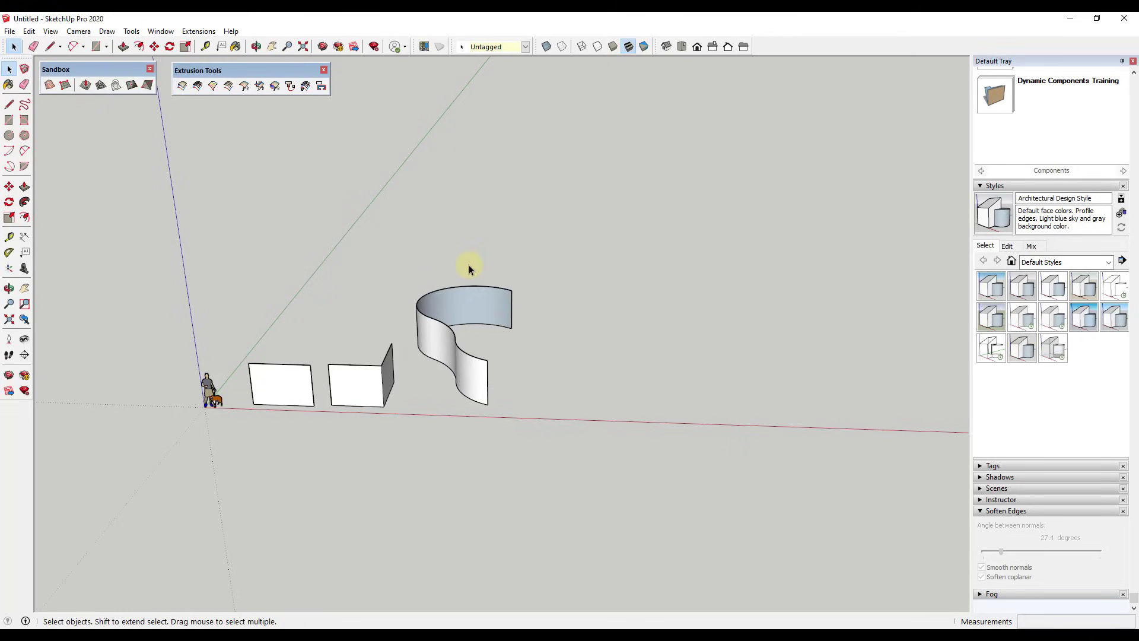
pyautogui.scroll(-3, 449, 344)
pyautogui.moveTo(592, 368); pyautogui.dragTo(624, 382, button='middle')
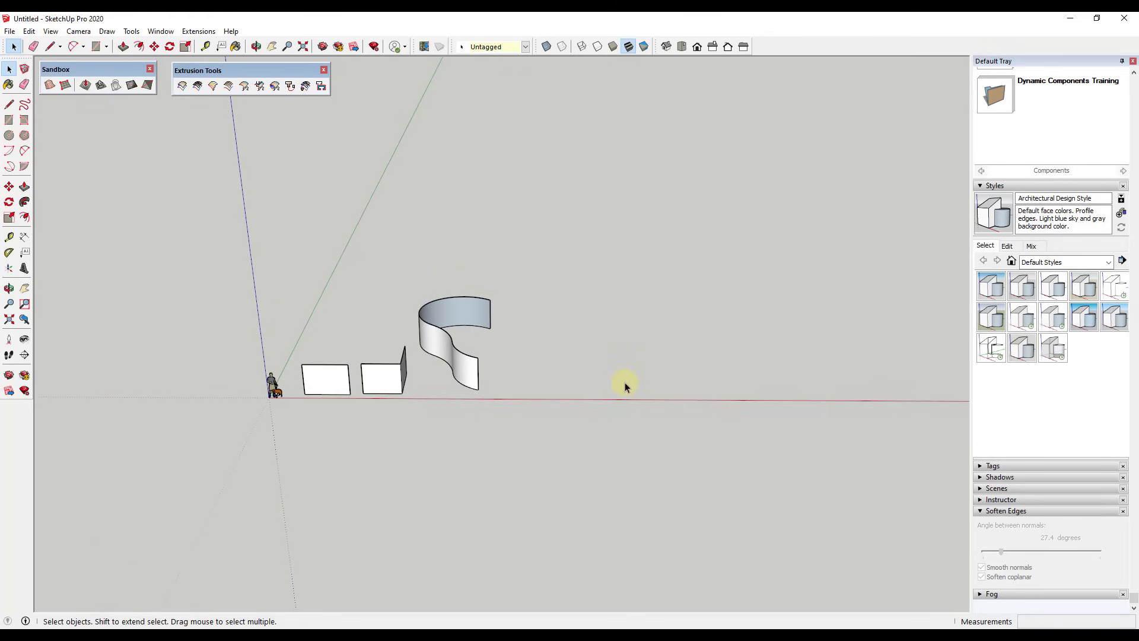
pyautogui.click(65, 85)
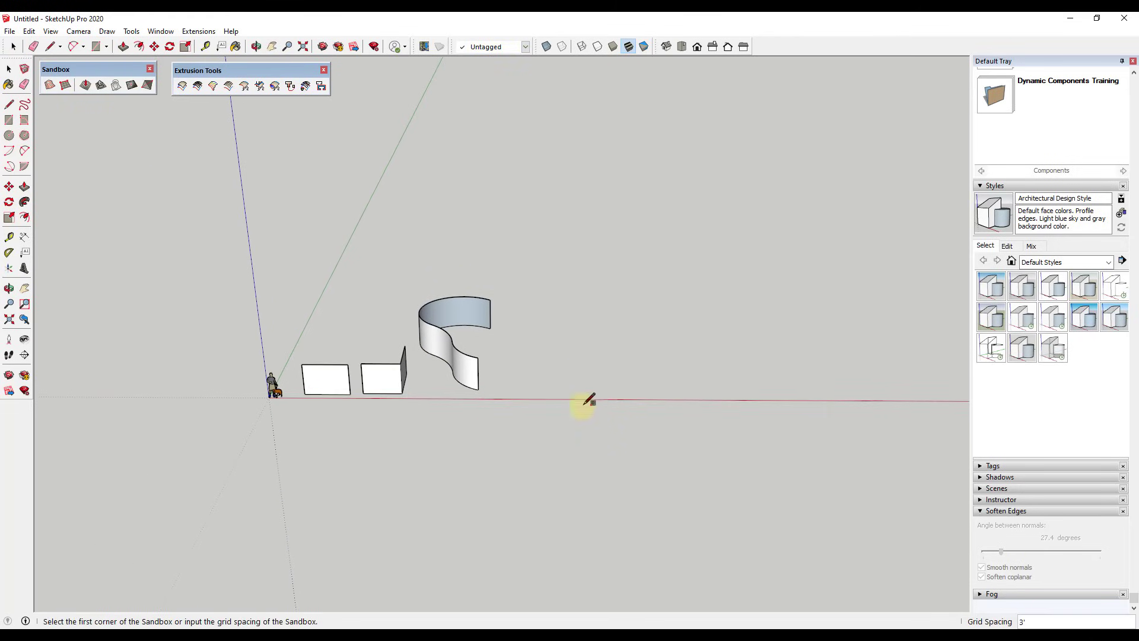
pyautogui.click(561, 395)
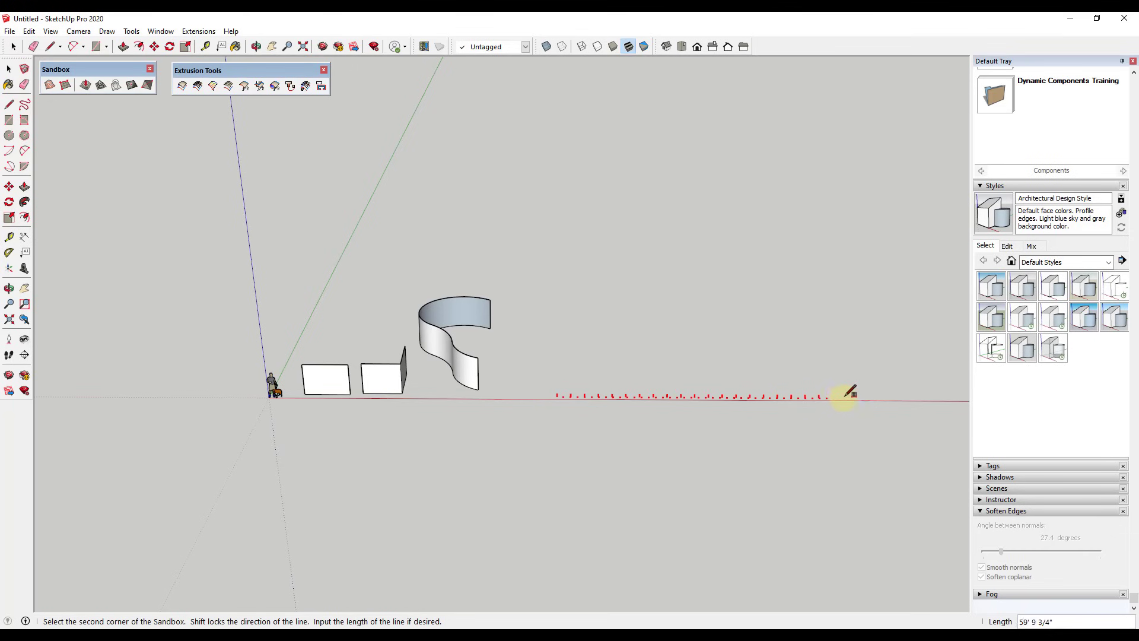
pyautogui.click(863, 398)
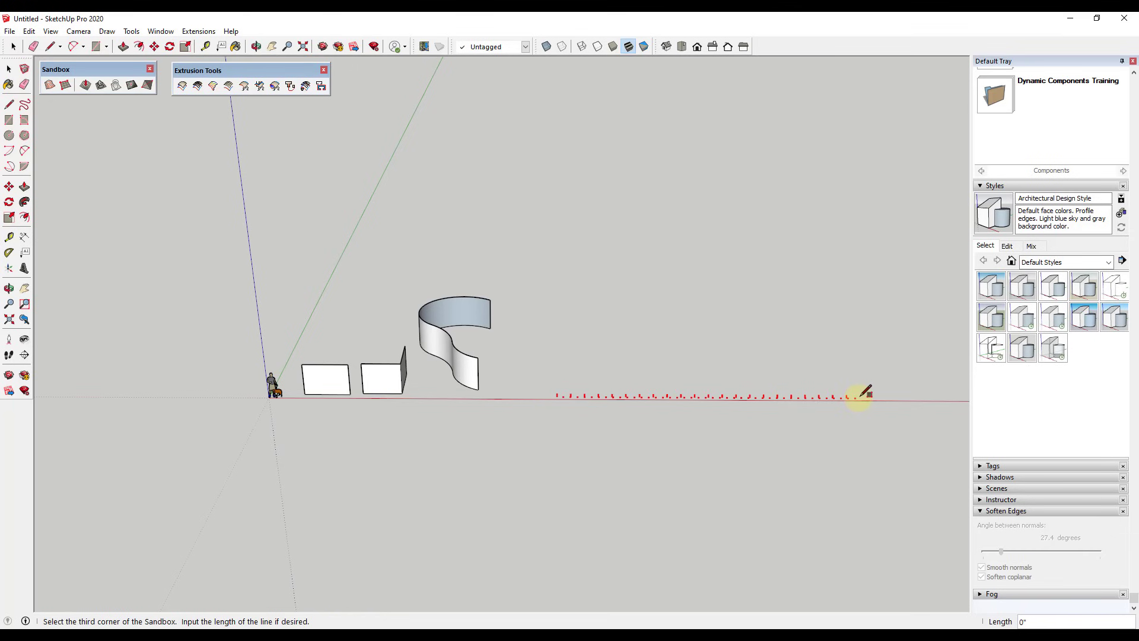
pyautogui.click(810, 264)
pyautogui.moveTo(818, 275); pyautogui.dragTo(707, 289, button='middle')
# - Open the grid group and smoove the corner nearest the curved wall upward by more than 20' with a 30' radius
pyautogui.doubleClick(763, 399)
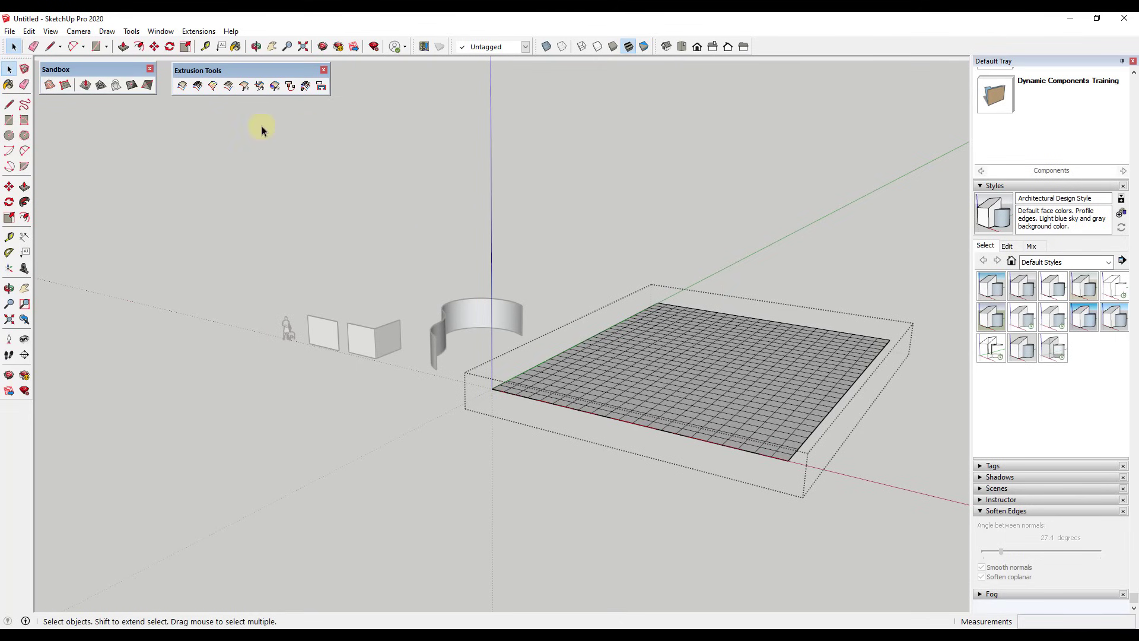
pyautogui.click(652, 375)
pyautogui.click(115, 134)
pyautogui.click(85, 85)
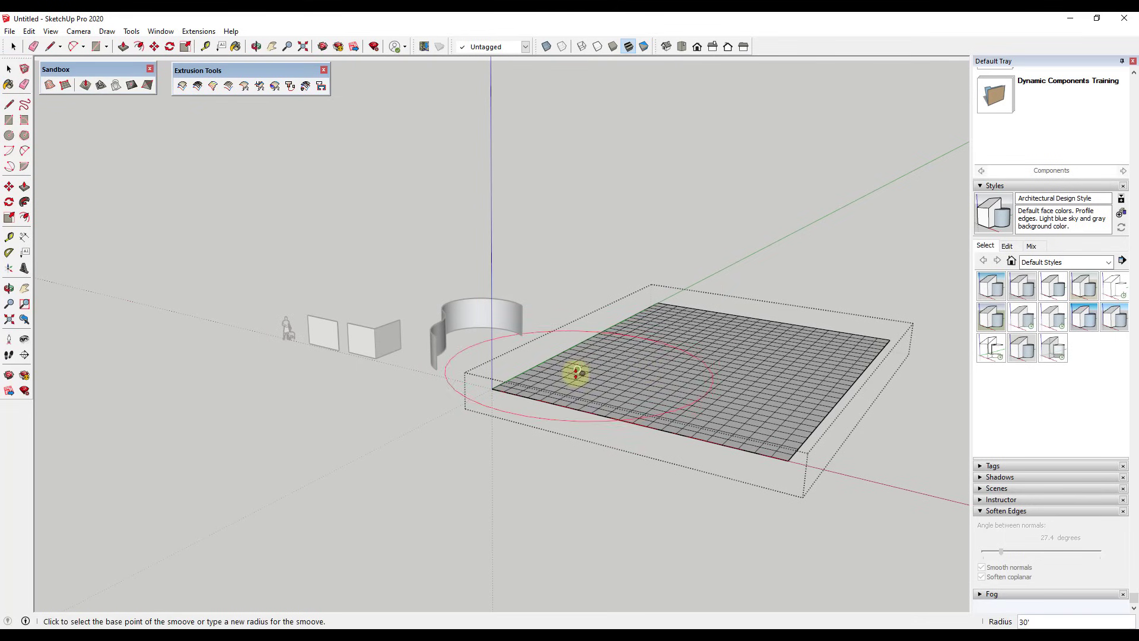
pyautogui.click(526, 381)
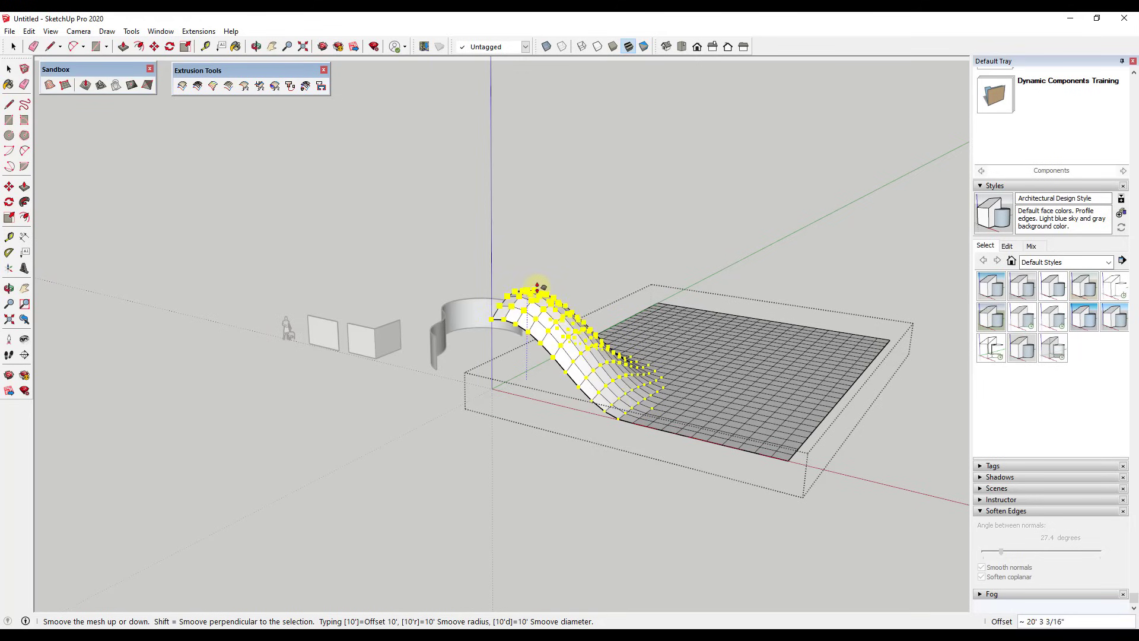
pyautogui.click(541, 270)
# - Smoove lower hills into the middle, back and remaining corners of the terrain mesh with the same 30' radius
pyautogui.click(625, 348)
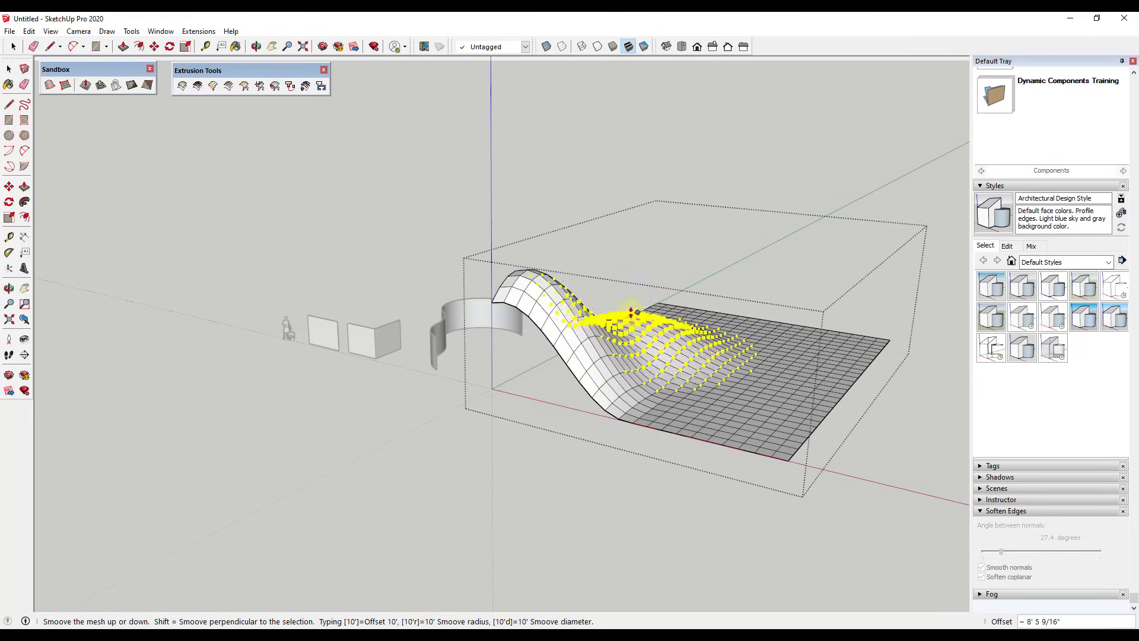
pyautogui.click(677, 309)
pyautogui.click(678, 308)
pyautogui.click(682, 279)
pyautogui.click(822, 347)
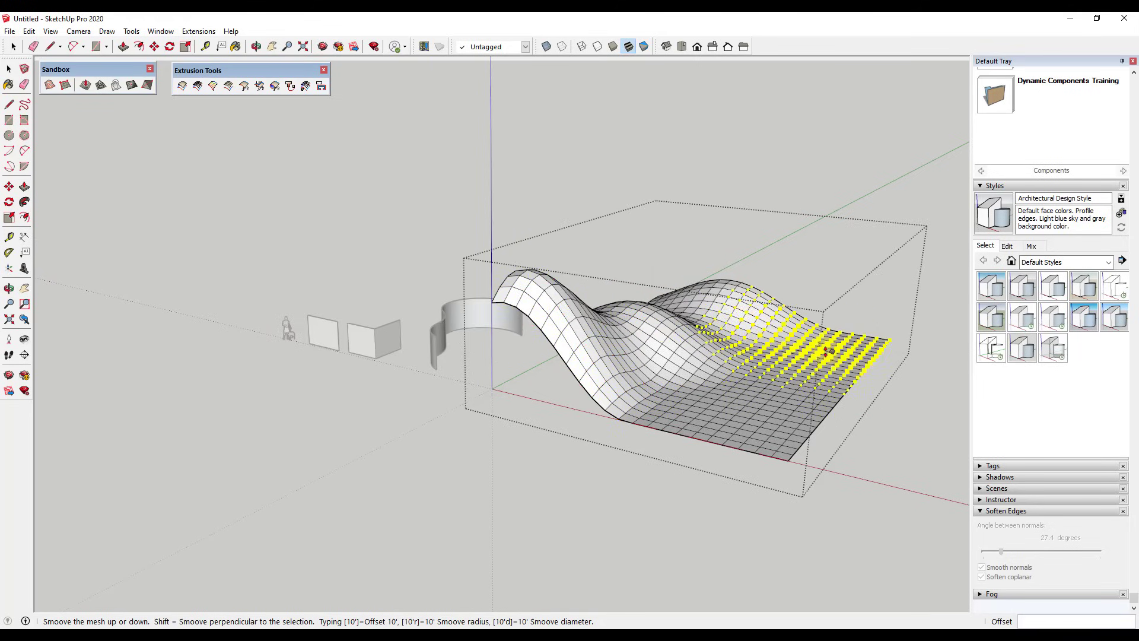
pyautogui.click(829, 325)
pyautogui.click(783, 404)
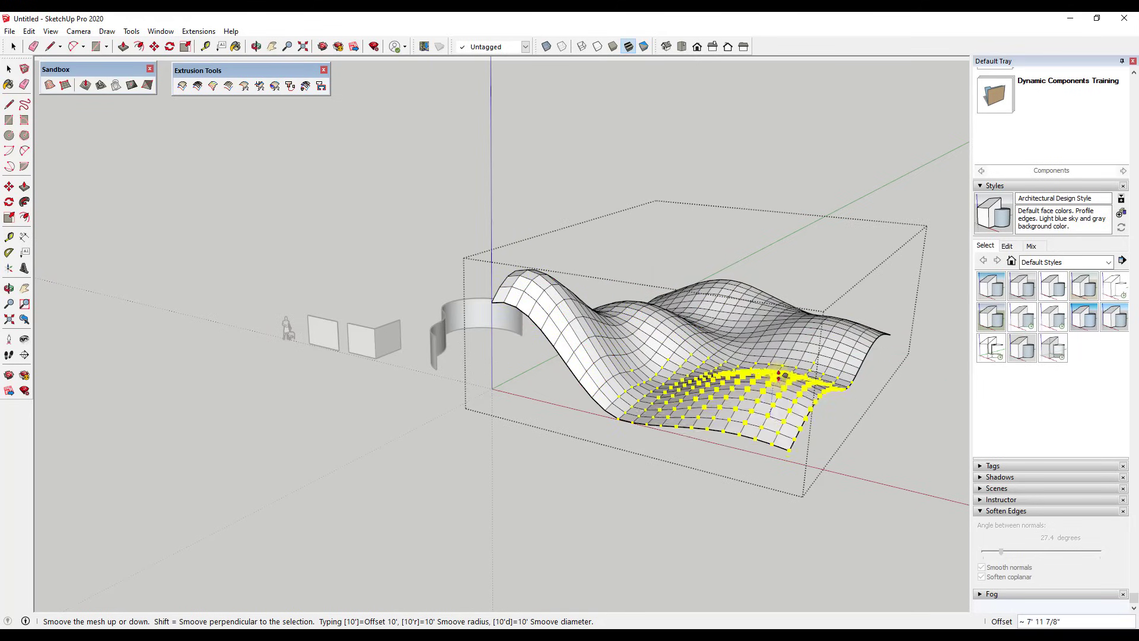
pyautogui.click(718, 401)
# - Close the terrain group and move it straight up the blue axis, well clear of the ground
pyautogui.scroll(-3, 732, 501)
pyautogui.press('space')
pyautogui.moveTo(732, 502); pyautogui.dragTo(673, 417, button='middle')
pyautogui.press('space')
pyautogui.click(666, 374)
pyautogui.press('m')
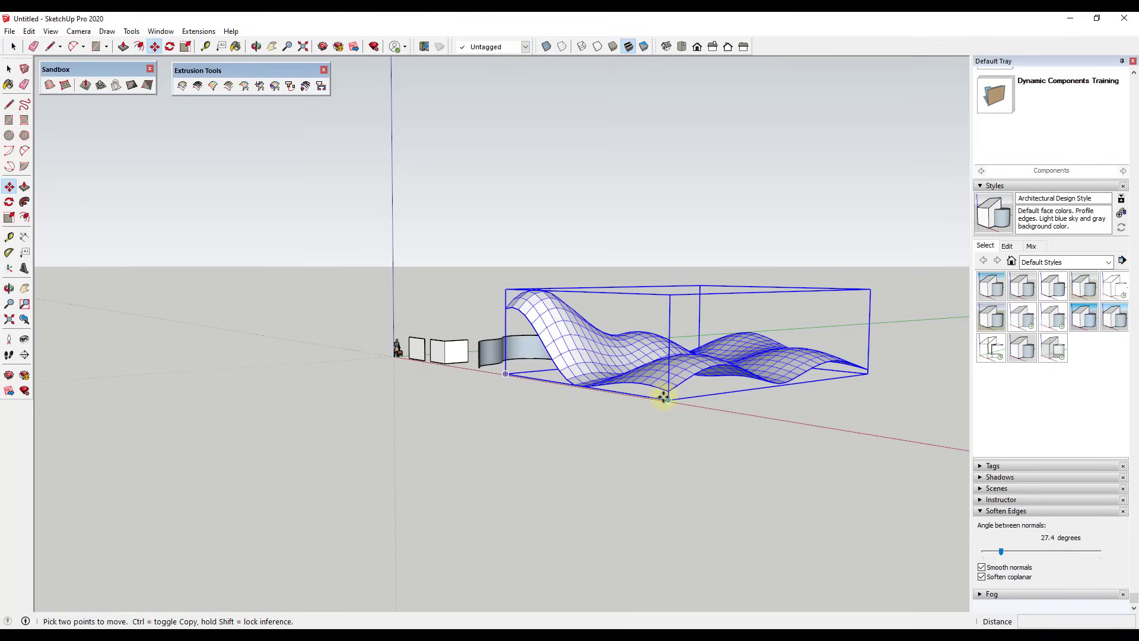
pyautogui.click(668, 392)
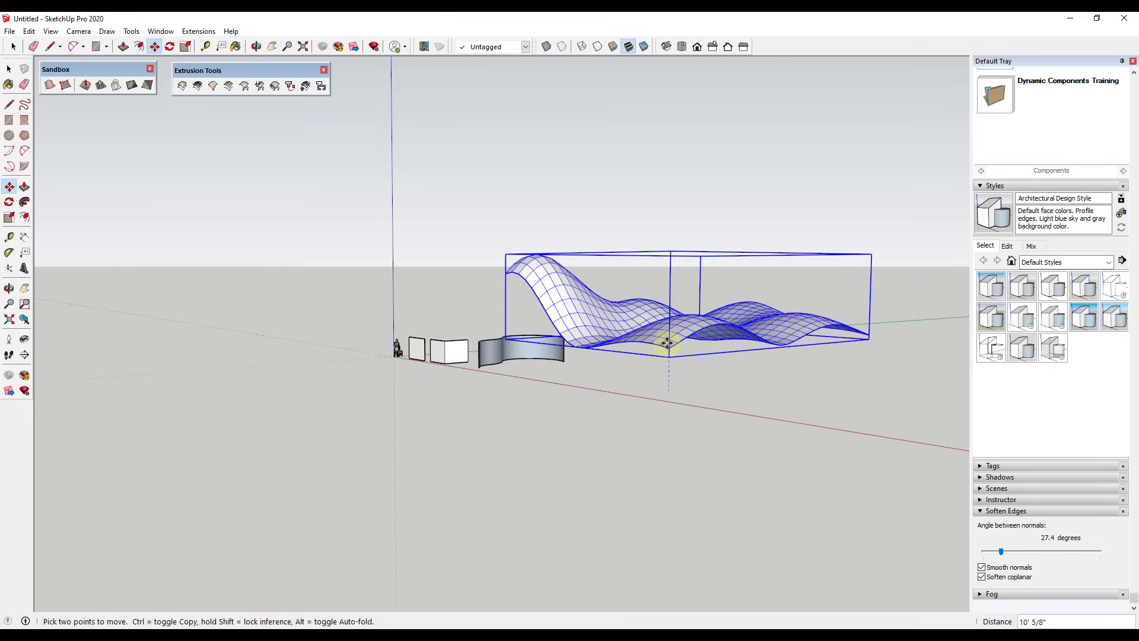
pyautogui.click(669, 295)
pyautogui.press('space')
pyautogui.moveTo(679, 366); pyautogui.dragTo(723, 443, button='middle')
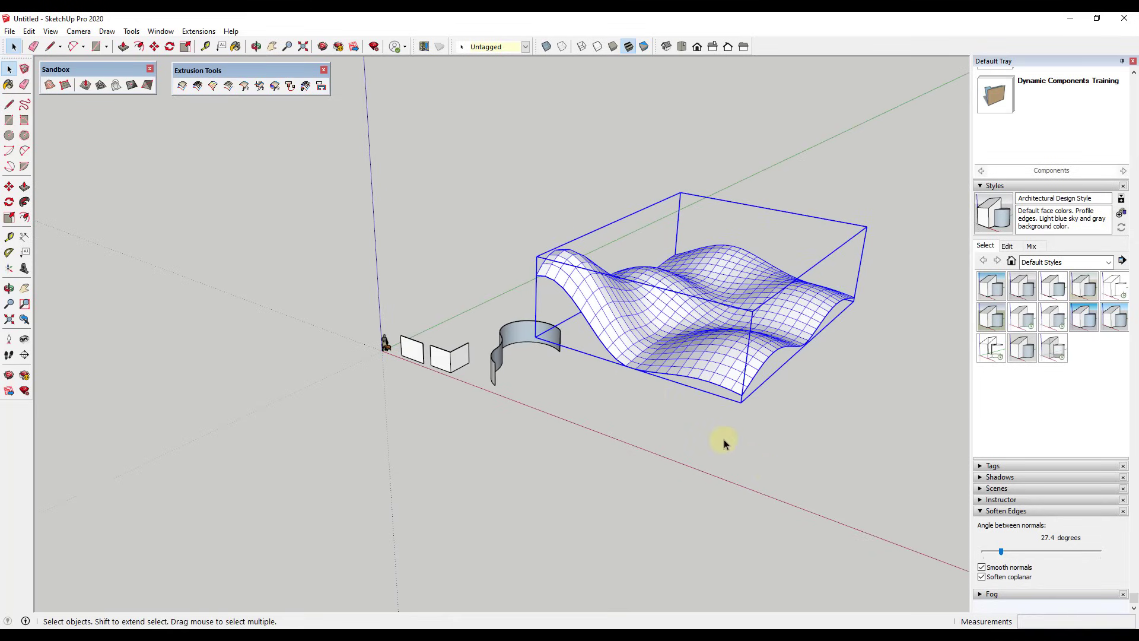
# - Draw a vertical edge from the terrain's tall corner down to the red axis on the ground
pyautogui.moveTo(638, 356); pyautogui.dragTo(624, 274, button='middle')
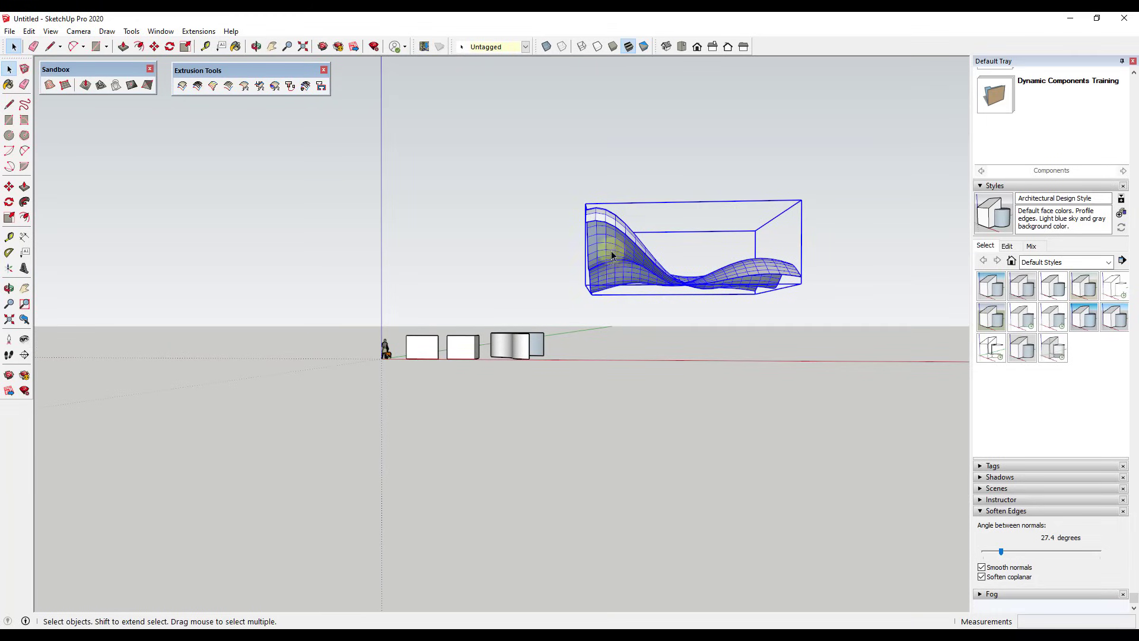
pyautogui.moveTo(619, 264); pyautogui.dragTo(634, 328, button='middle')
pyautogui.moveTo(603, 246); pyautogui.dragTo(623, 322, button='middle')
pyautogui.press('l')
pyautogui.click(563, 253)
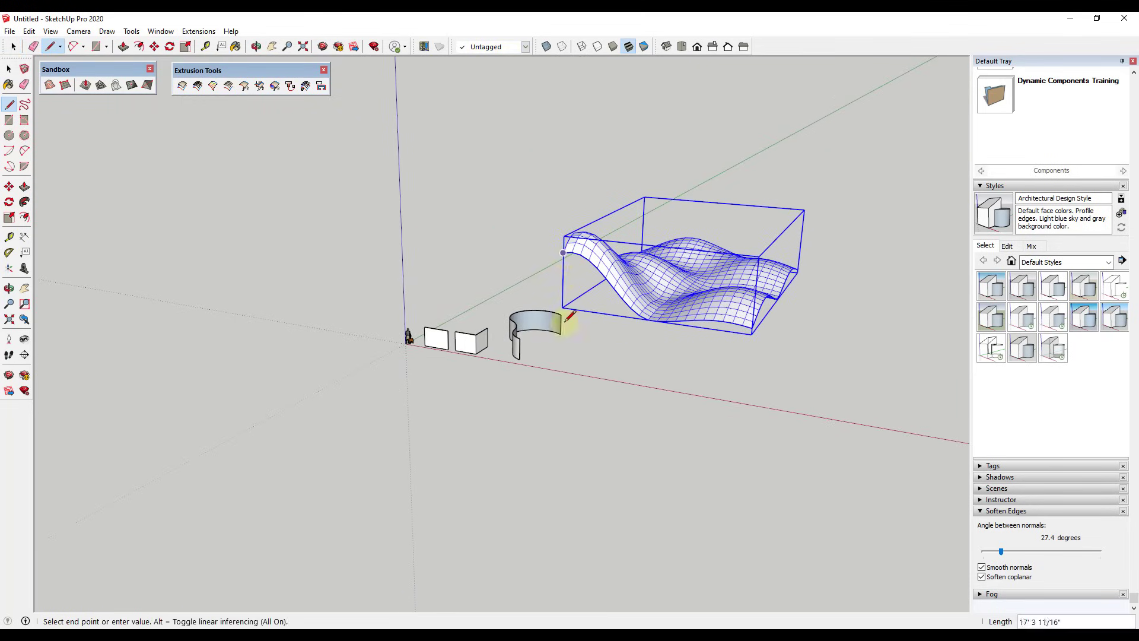
pyautogui.click(565, 369)
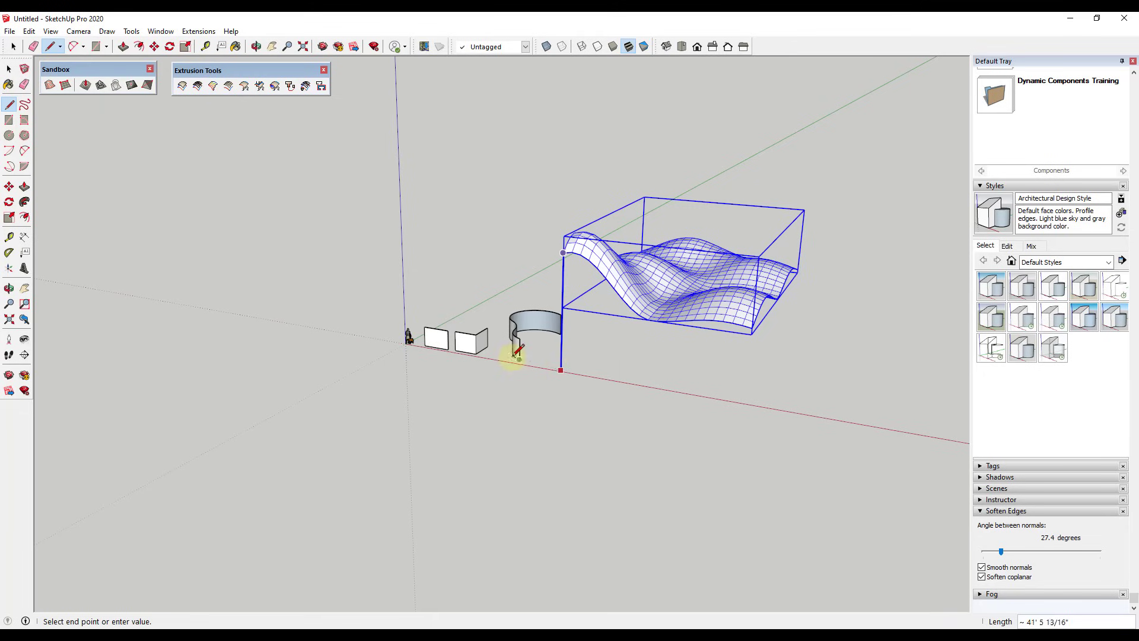
# - Draw a ground rectangle matching the footprint beneath the terrain and open the terrain group for editing
pyautogui.press('space')
pyautogui.click(752, 368)
pyautogui.click(728, 299)
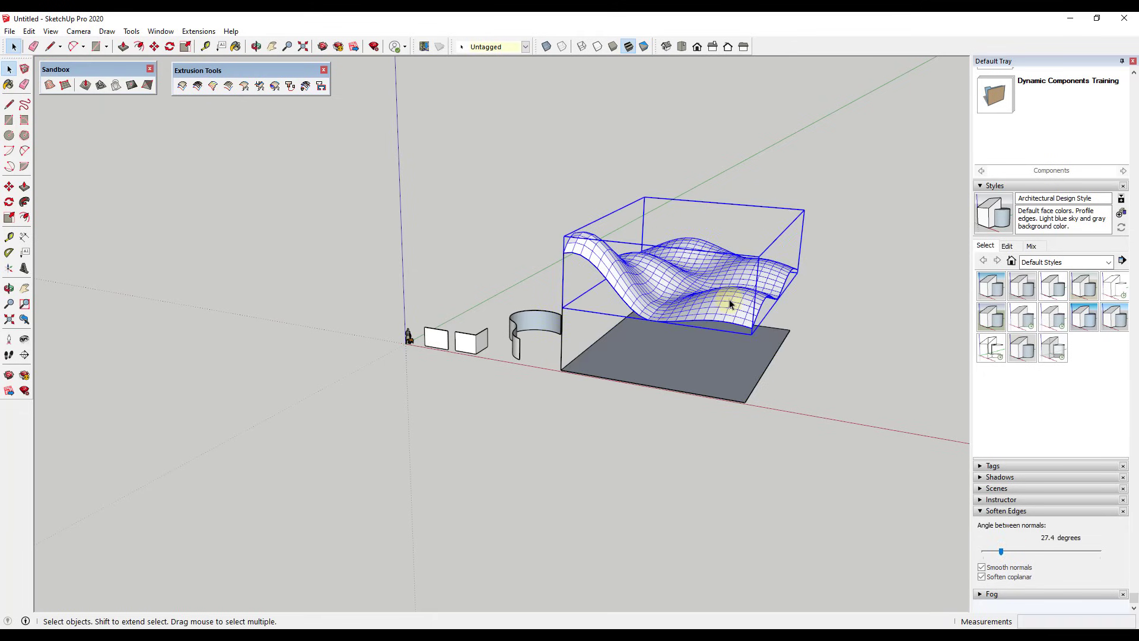
pyautogui.doubleClick(728, 299)
# - Try to close one side of the terrain by drawing edges from its two corners to the ground rectangle and along its side
pyautogui.press('l')
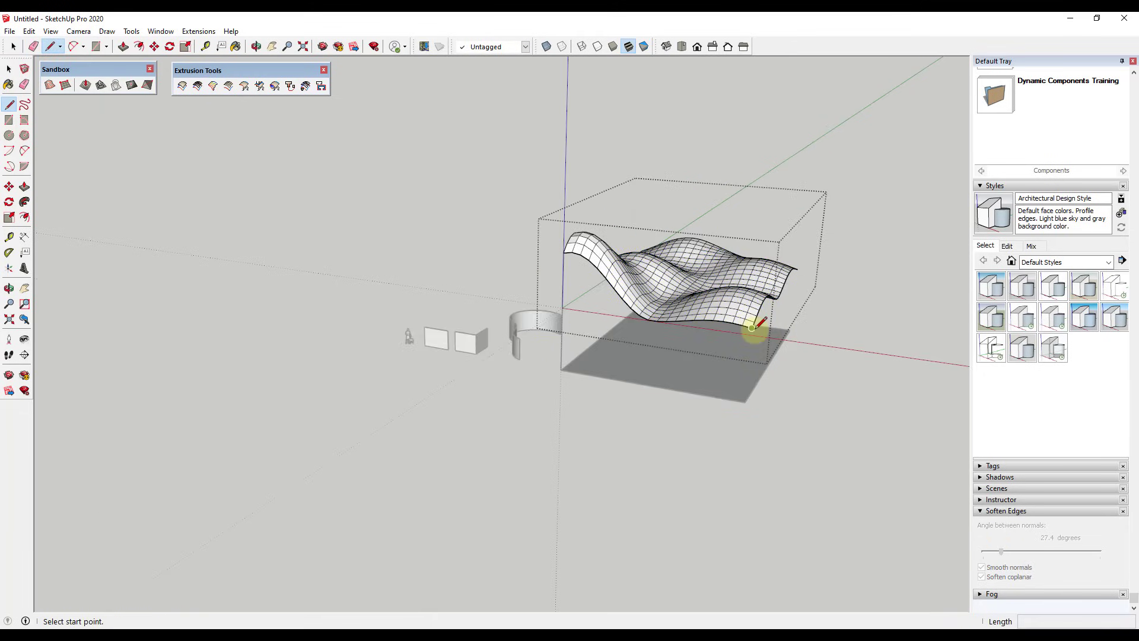
pyautogui.click(751, 328)
pyautogui.click(746, 402)
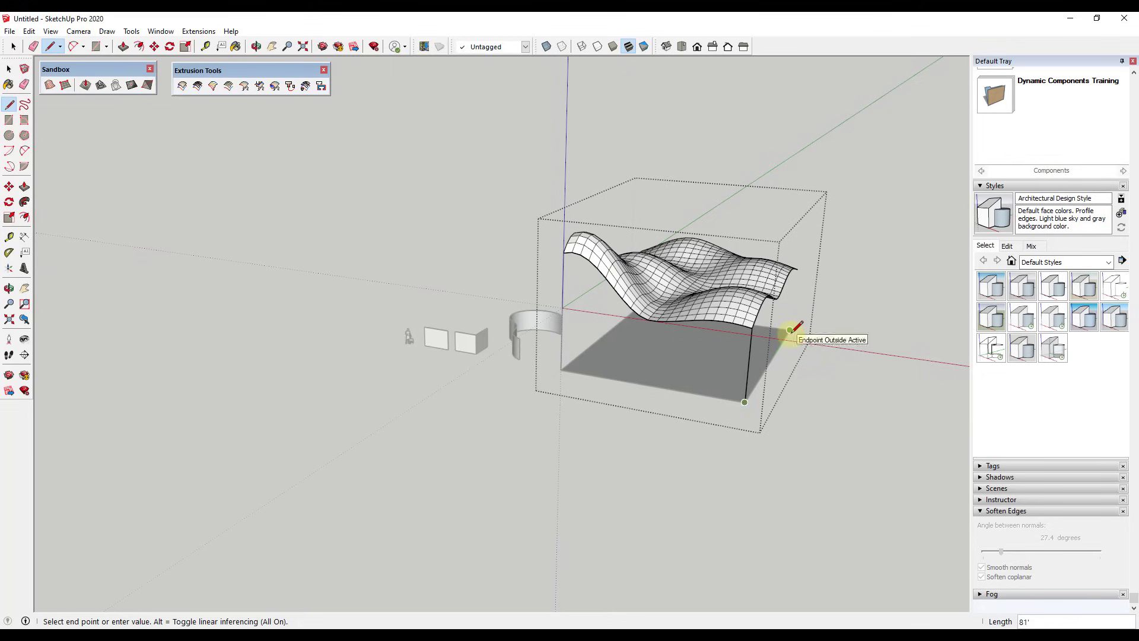
pyautogui.click(789, 329)
pyautogui.click(796, 269)
pyautogui.moveTo(812, 367); pyautogui.dragTo(718, 324)
pyautogui.press('l')
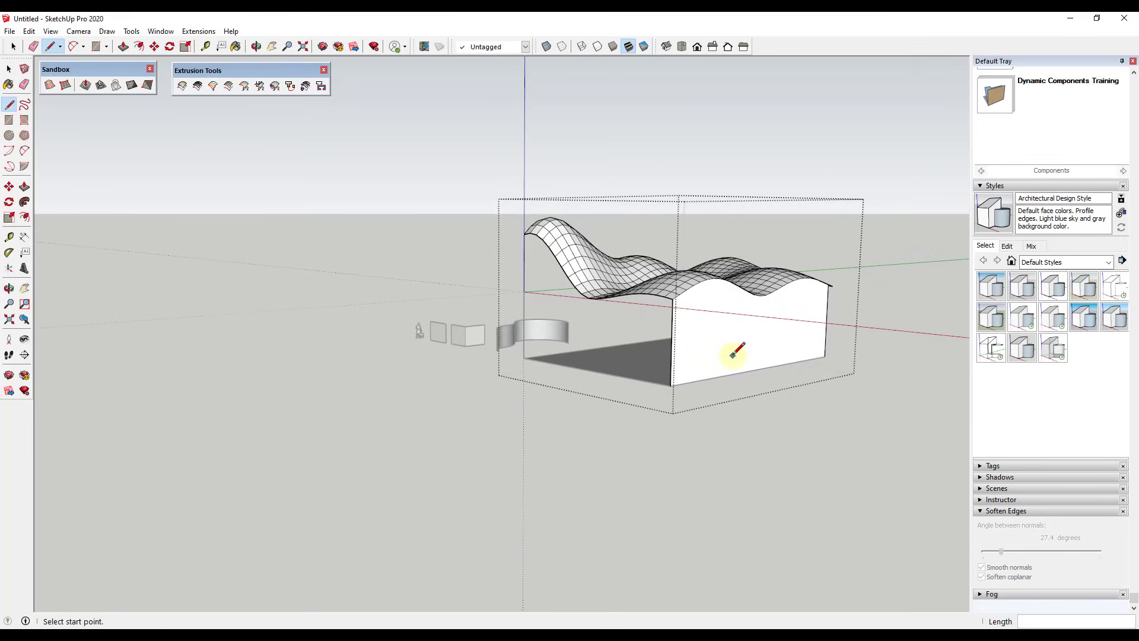
# - Undo the terrain's side face and erase the leftover vertical edge at the front corner
pyautogui.hotkey('ctrl', 'z')
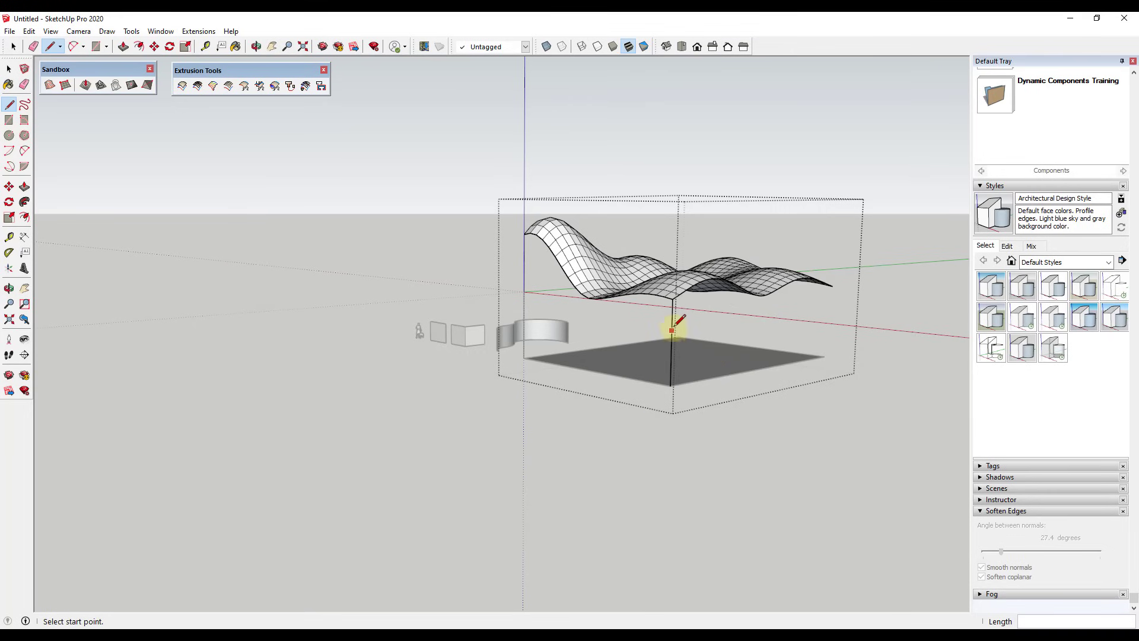
pyautogui.press('e')
pyautogui.moveTo(668, 316); pyautogui.dragTo(682, 395, button='middle')
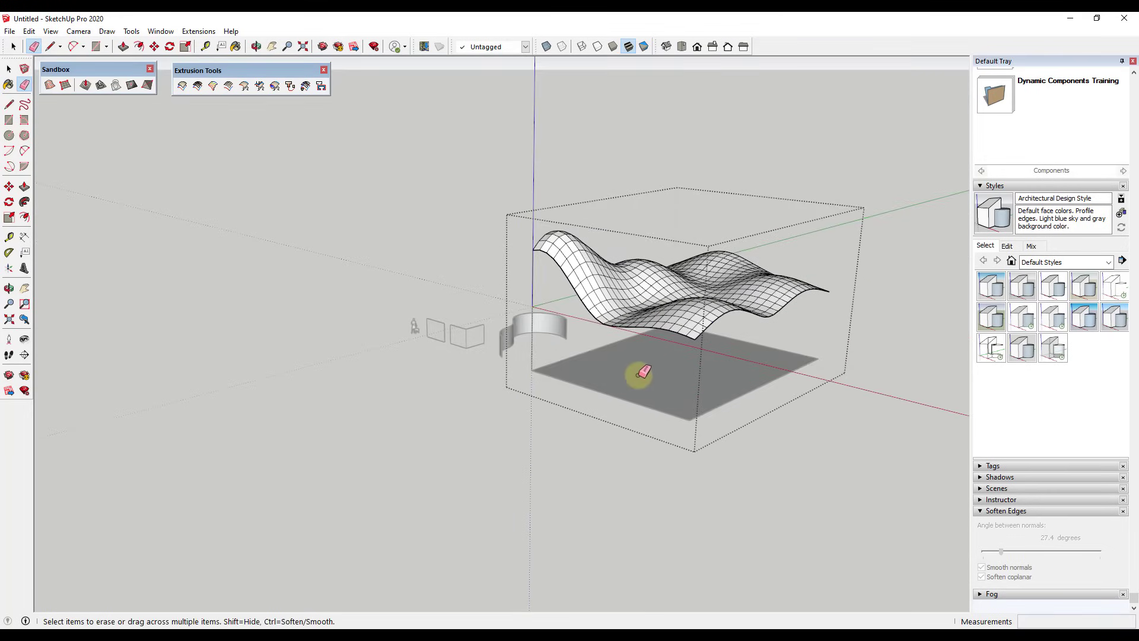
# - Draw a closed, kidney-shaped outline of connected arcs on the ground rectangle beneath the terrain
pyautogui.press('a')
pyautogui.click(695, 352)
pyautogui.click(740, 372)
pyautogui.press('space')
pyautogui.scroll(3, 666, 400)
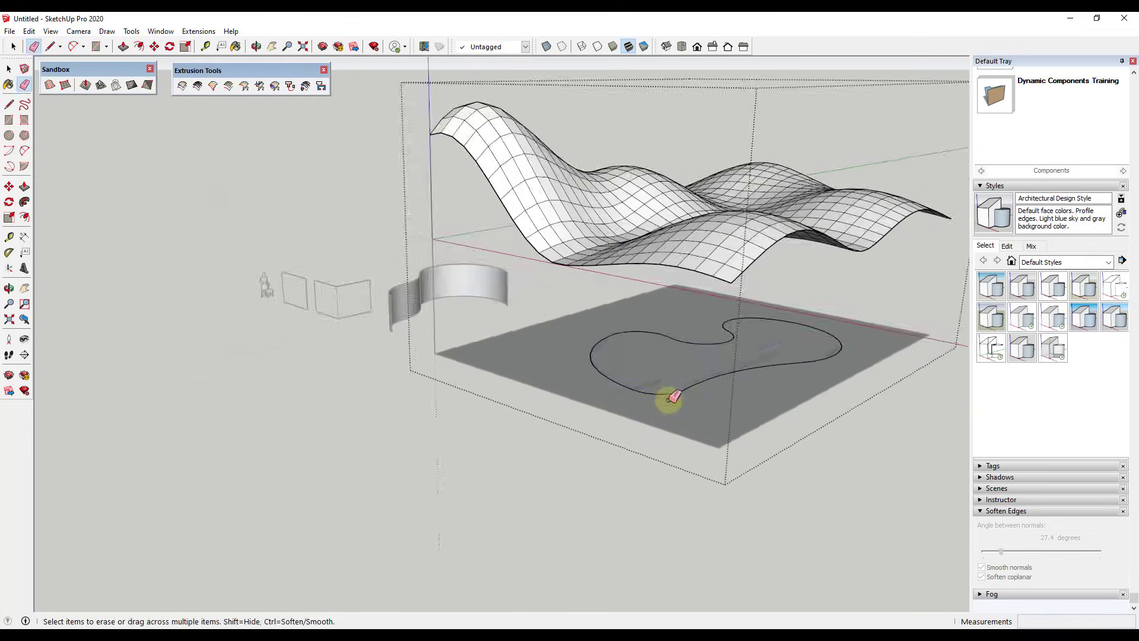
pyautogui.scroll(-2, 658, 378)
# - Try to push/pull the kidney-shaped face up through the terrain surface
pyautogui.press('p')
pyautogui.click(658, 378)
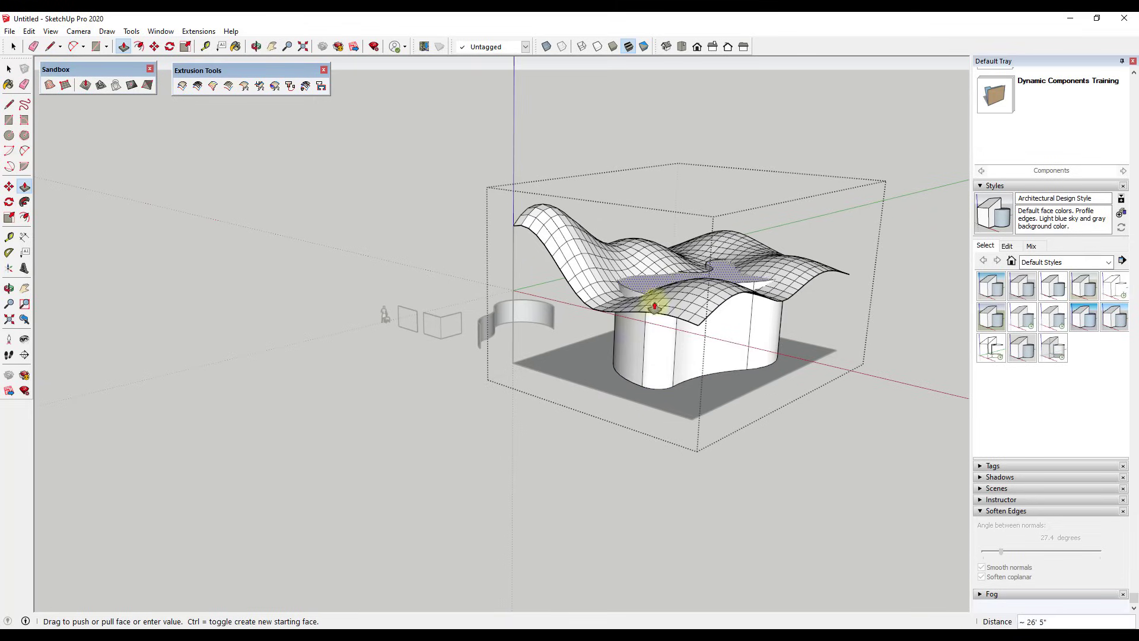
pyautogui.press('Escape')
pyautogui.press('space')
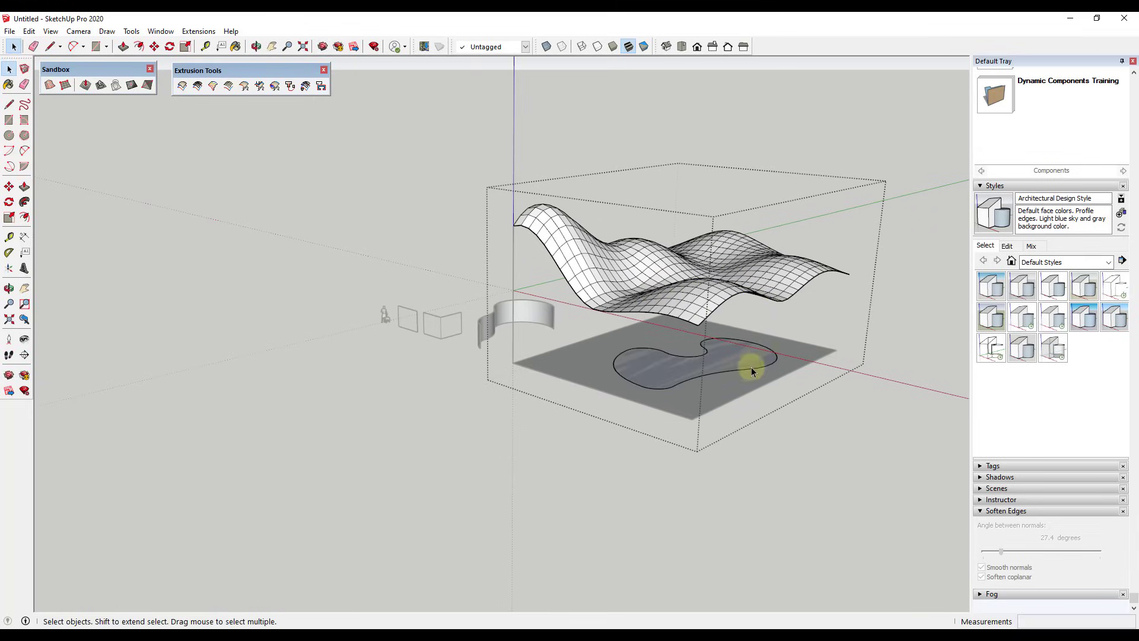
# - Draw two vertical edges from the kidney-shaped outline up to the underside of the terrain
pyautogui.press('l')
pyautogui.click(684, 380)
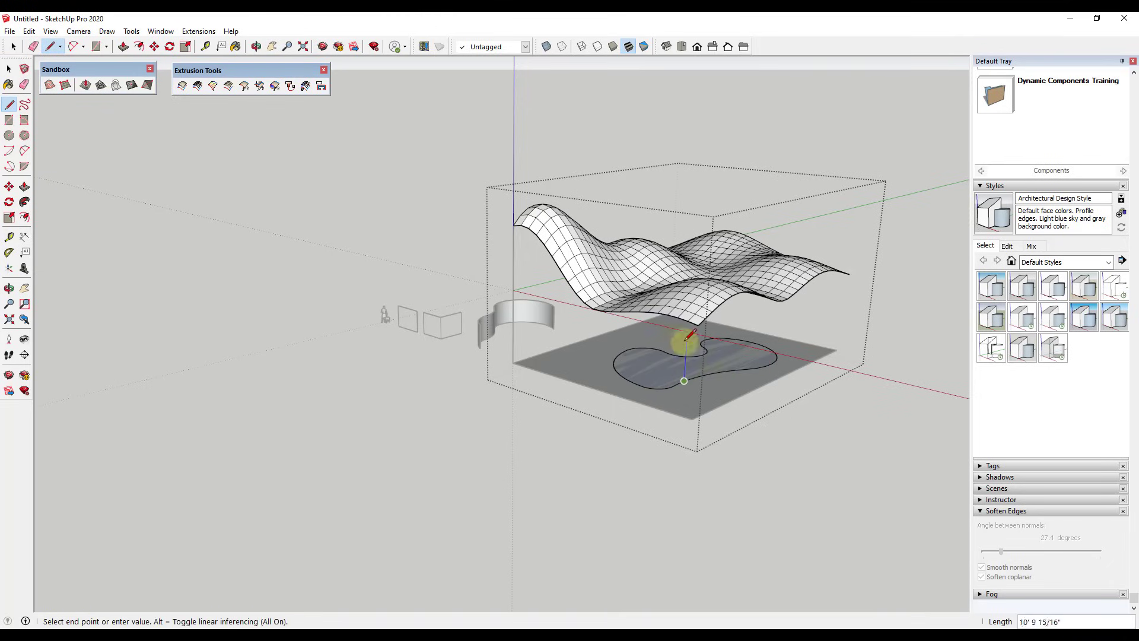
pyautogui.click(695, 286)
pyautogui.moveTo(699, 326)
pyautogui.mouseDown(button='middle')
pyautogui.moveTo(818, 196)
pyautogui.moveTo(620, 285)
pyautogui.moveTo(687, 362)
pyautogui.mouseUp(button='middle')
pyautogui.press('space')
pyautogui.press('l')
pyautogui.click(708, 369)
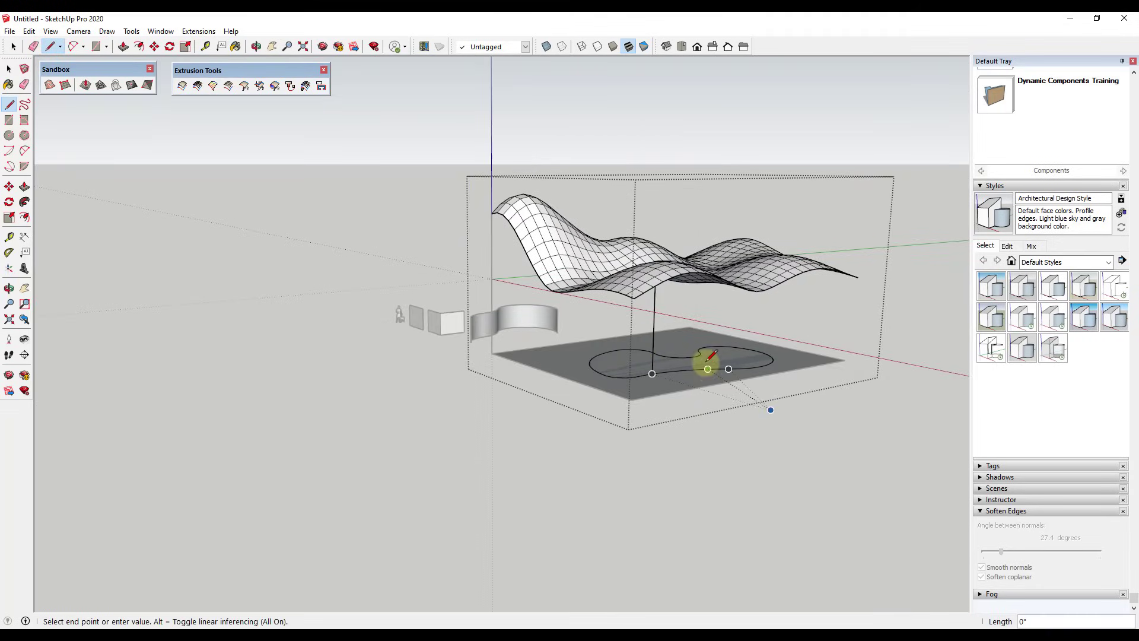
pyautogui.click(710, 264)
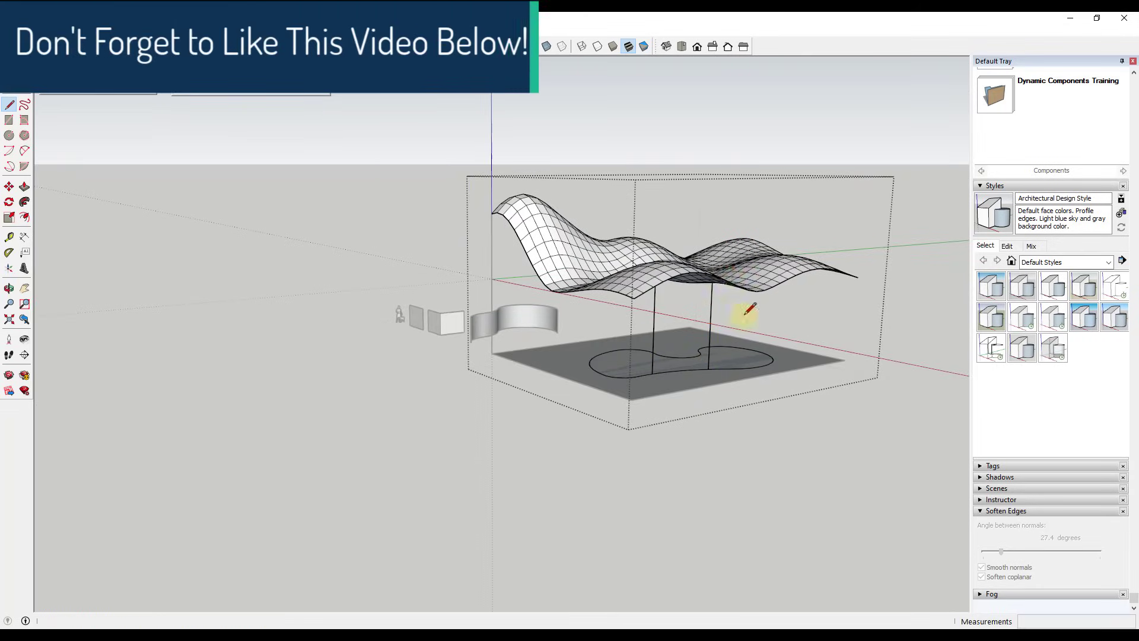
pyautogui.moveTo(745, 310)
pyautogui.mouseDown(button='middle')
pyautogui.moveTo(535, 275)
pyautogui.moveTo(585, 305)
pyautogui.mouseUp(button='middle')
pyautogui.moveTo(579, 256)
pyautogui.mouseDown(button='middle')
pyautogui.moveTo(661, 272)
pyautogui.moveTo(714, 308)
pyautogui.mouseUp(button='middle')
# - Erase the two vertical edges between the outline and the terrain
pyautogui.press('e')
pyautogui.click(693, 306)
pyautogui.click(631, 296)
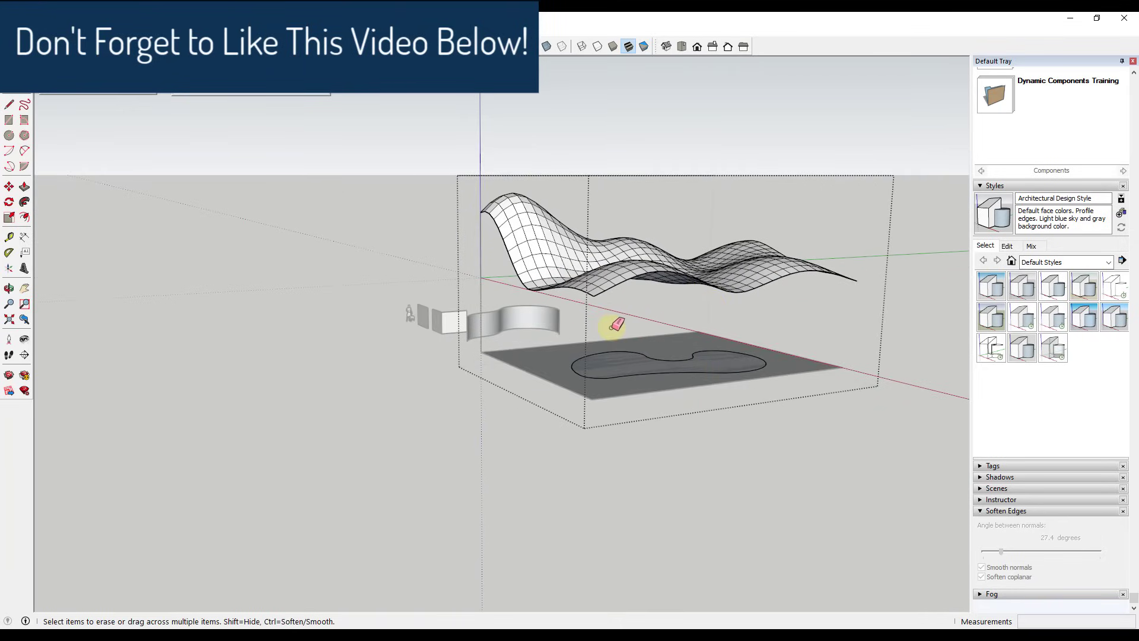
# - Extrude the kidney-shaped outline's edges by vector to object up to the terrain, without reversing the faces or exploding the group
pyautogui.press('space')
pyautogui.click(603, 371)
pyautogui.moveTo(603, 372); pyautogui.dragTo(746, 366, button='middle')
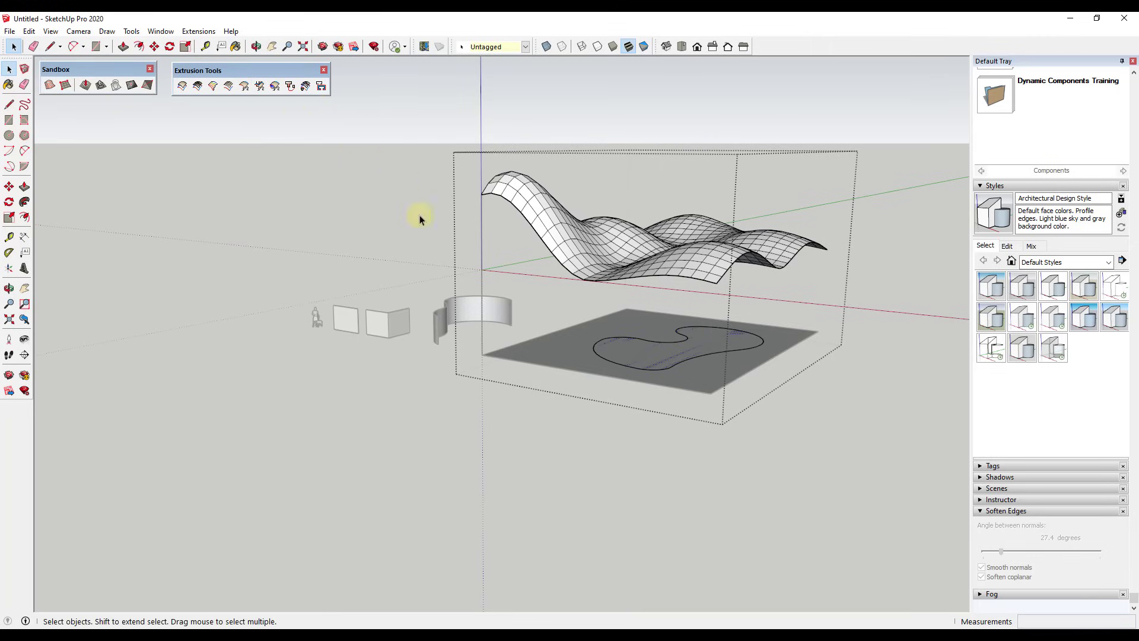
pyautogui.click(736, 345)
pyautogui.scroll(2, 913, 313)
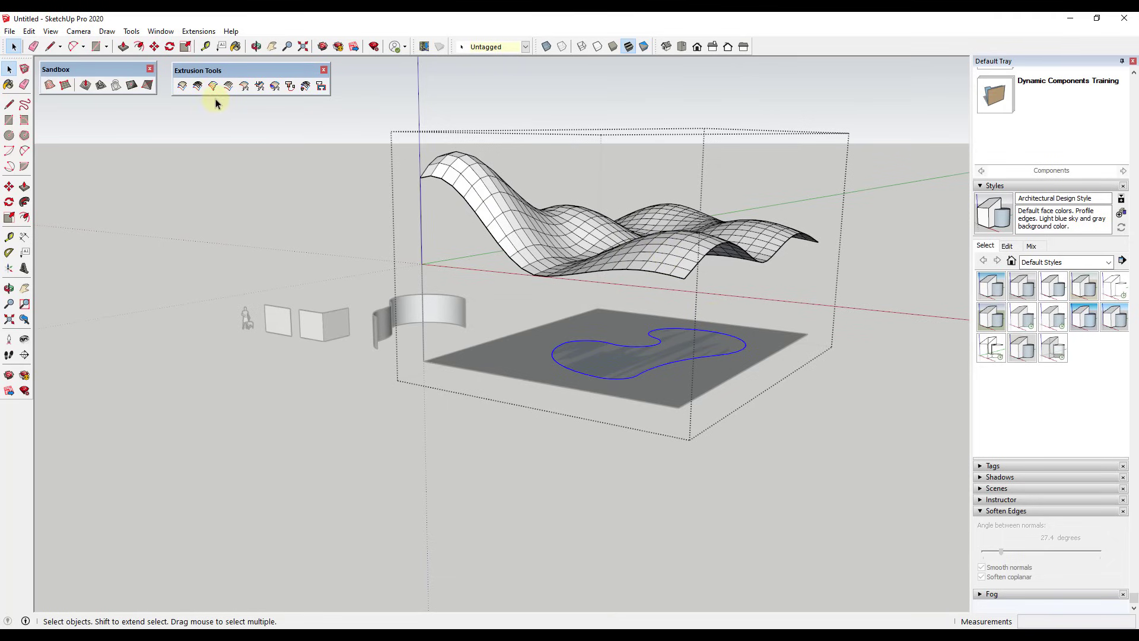
pyautogui.click(260, 88)
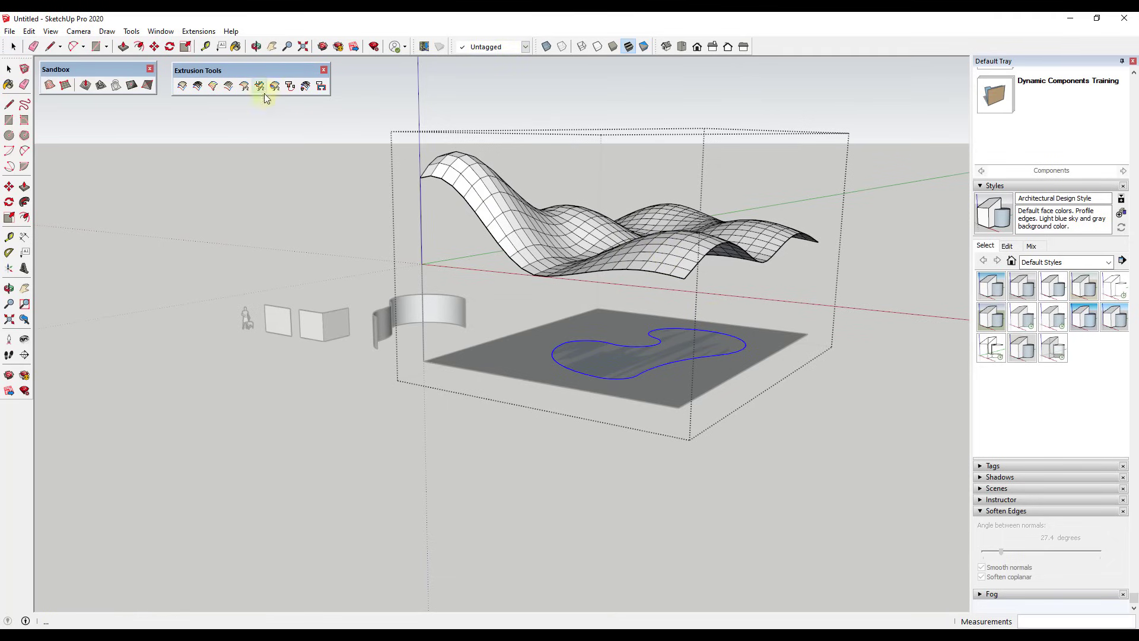
pyautogui.click(644, 359)
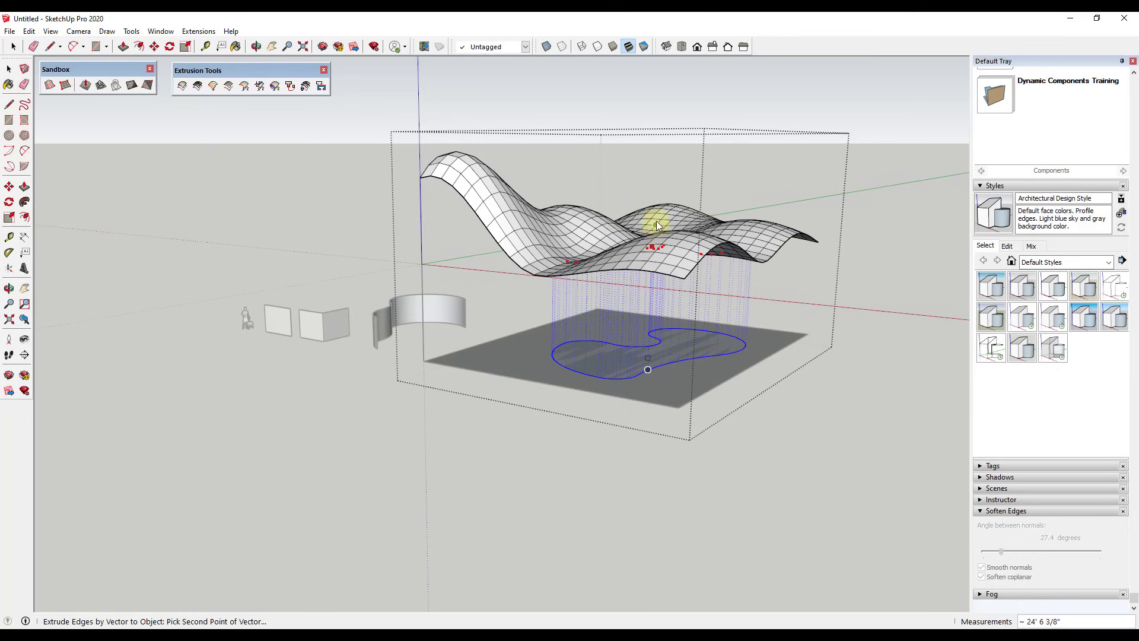
pyautogui.click(547, 152)
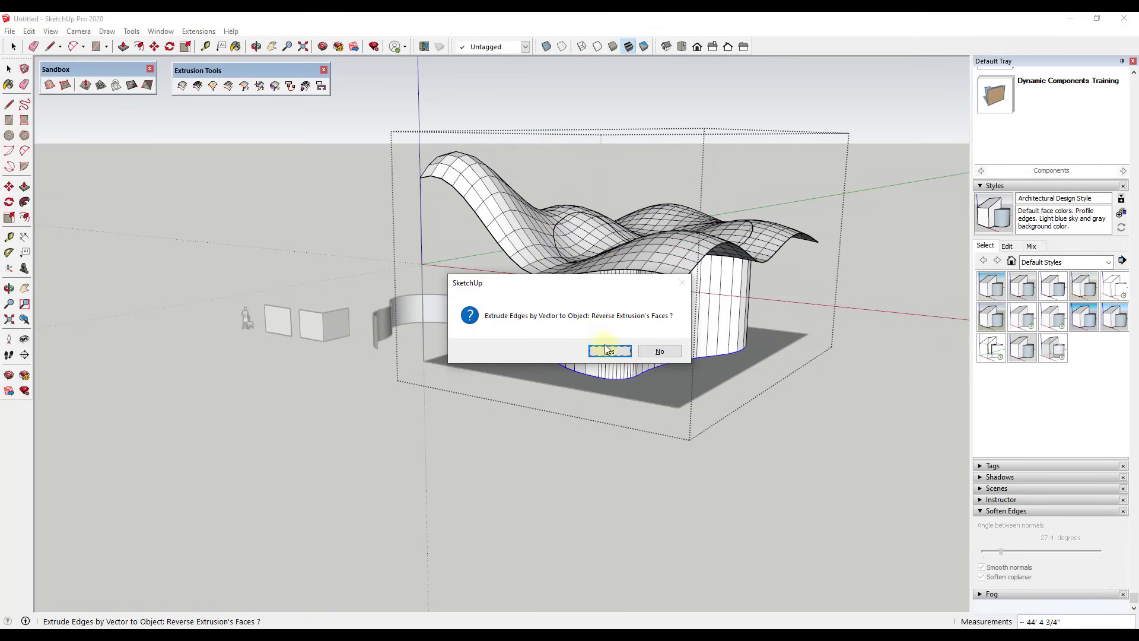
pyautogui.click(658, 351)
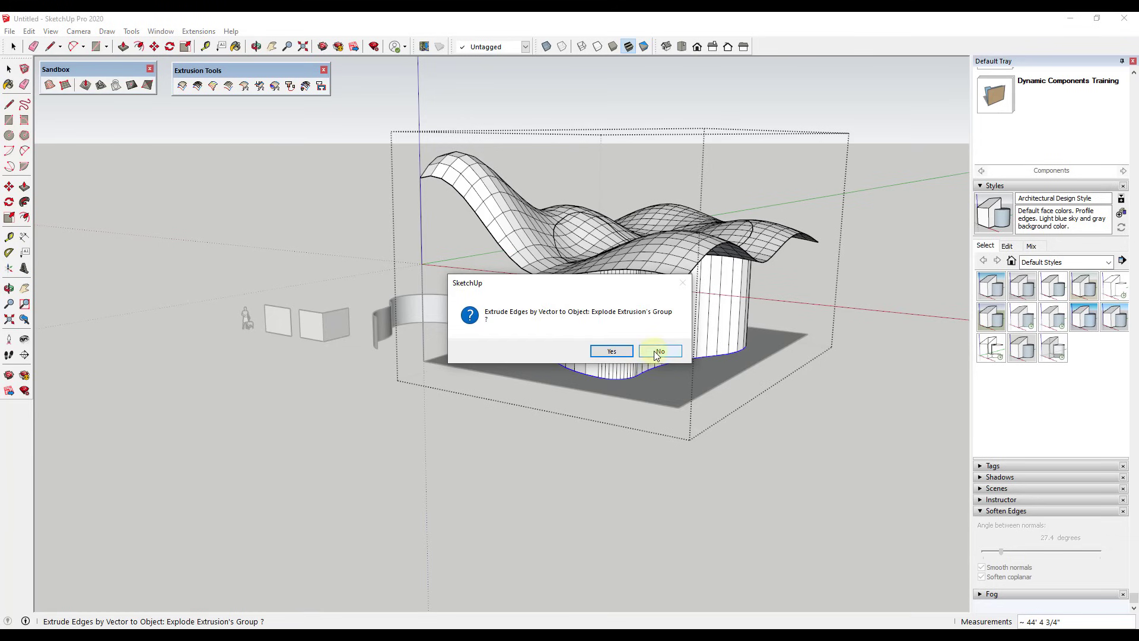
pyautogui.click(657, 351)
# - Enter the extruded wall group to examine how its walls meet the underside of the terrain, and close it again
pyautogui.moveTo(773, 385); pyautogui.dragTo(579, 386, button='middle')
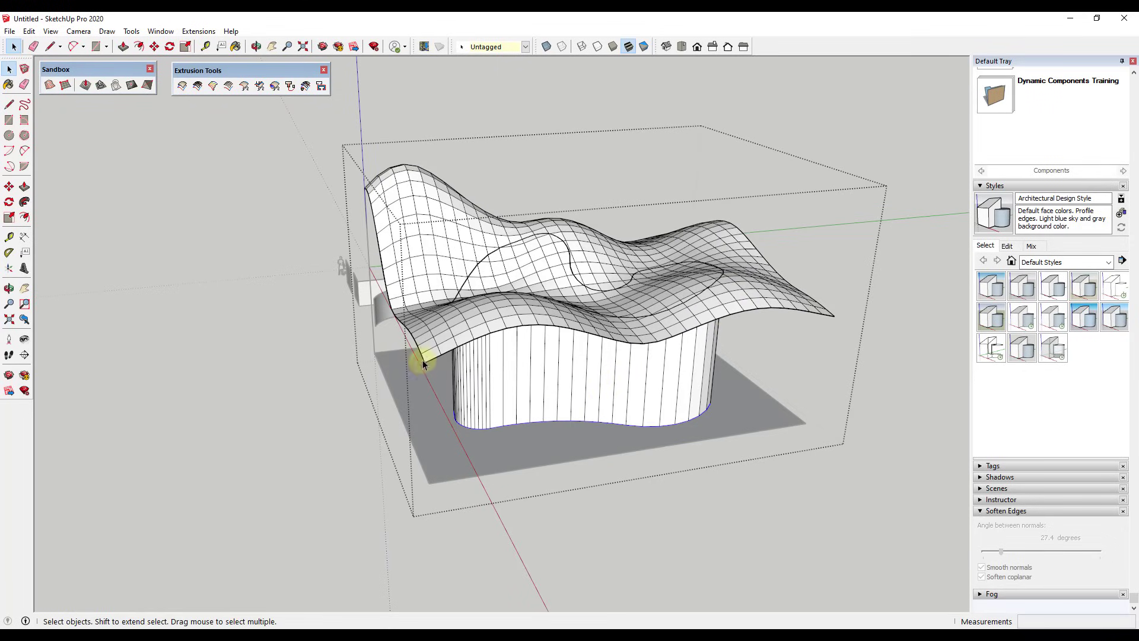
pyautogui.click(545, 371)
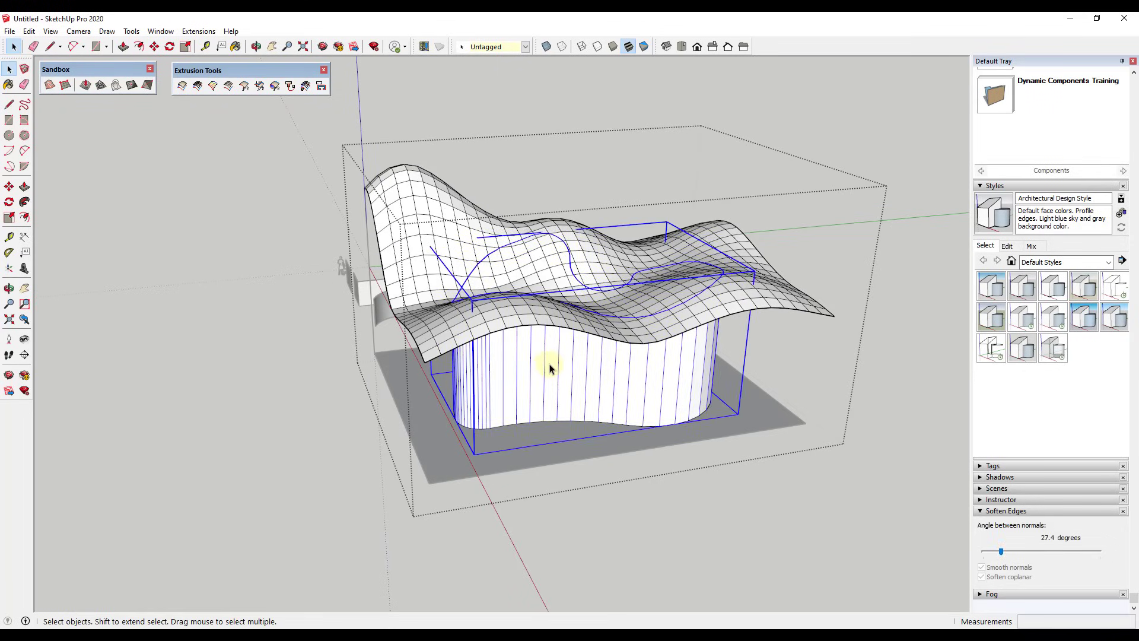
pyautogui.doubleClick(549, 369)
pyautogui.moveTo(757, 351); pyautogui.dragTo(735, 302, button='middle')
pyautogui.click(784, 242)
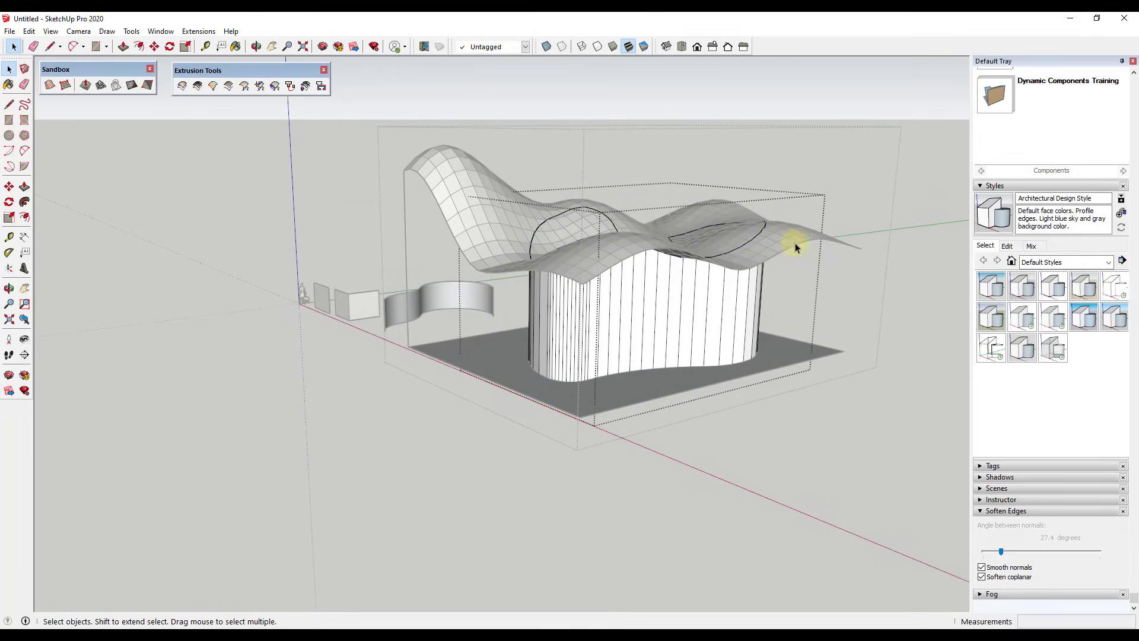
pyautogui.click(814, 264)
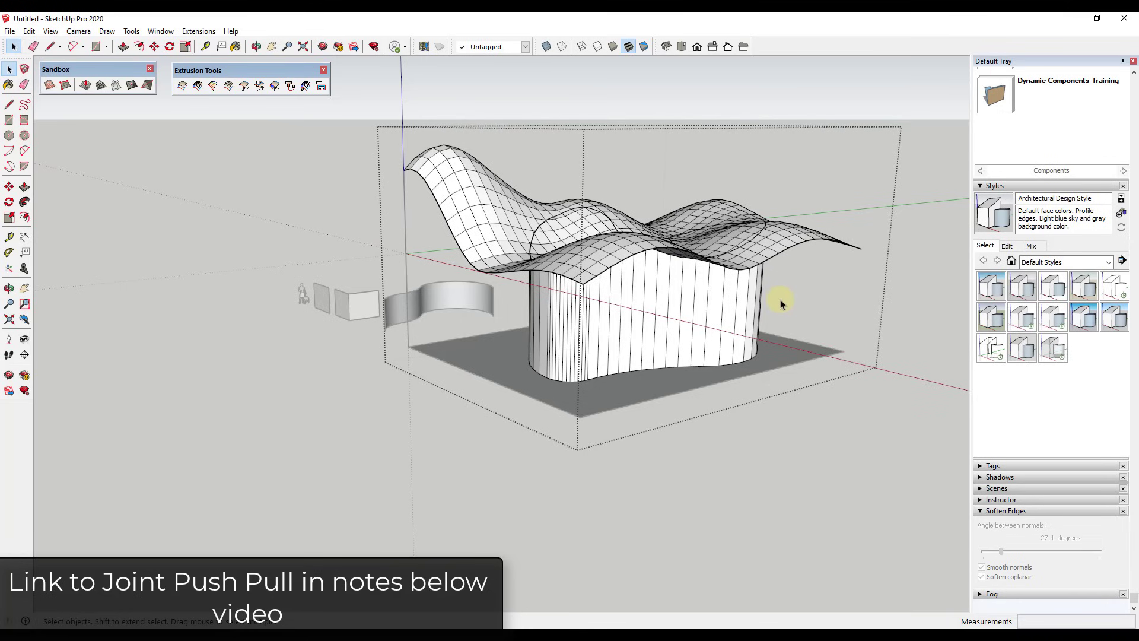
# - Select all of the terrain mesh's connected geometry and show the Fredo6_JointPushPull toolbar
pyautogui.tripleClick(765, 249)
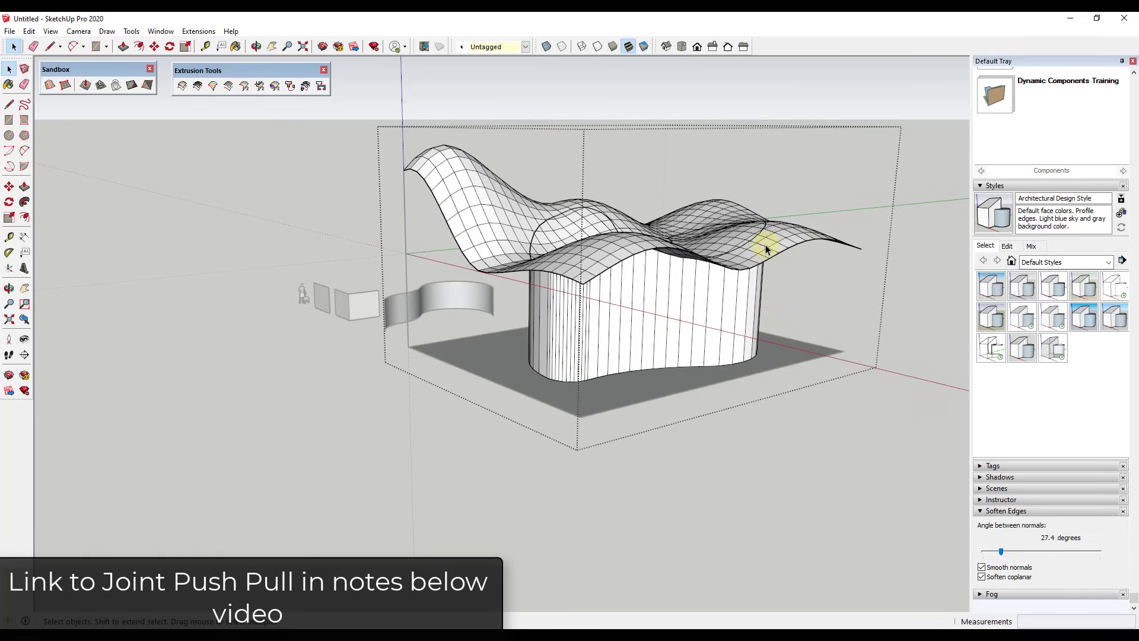
pyautogui.rightClick(790, 48)
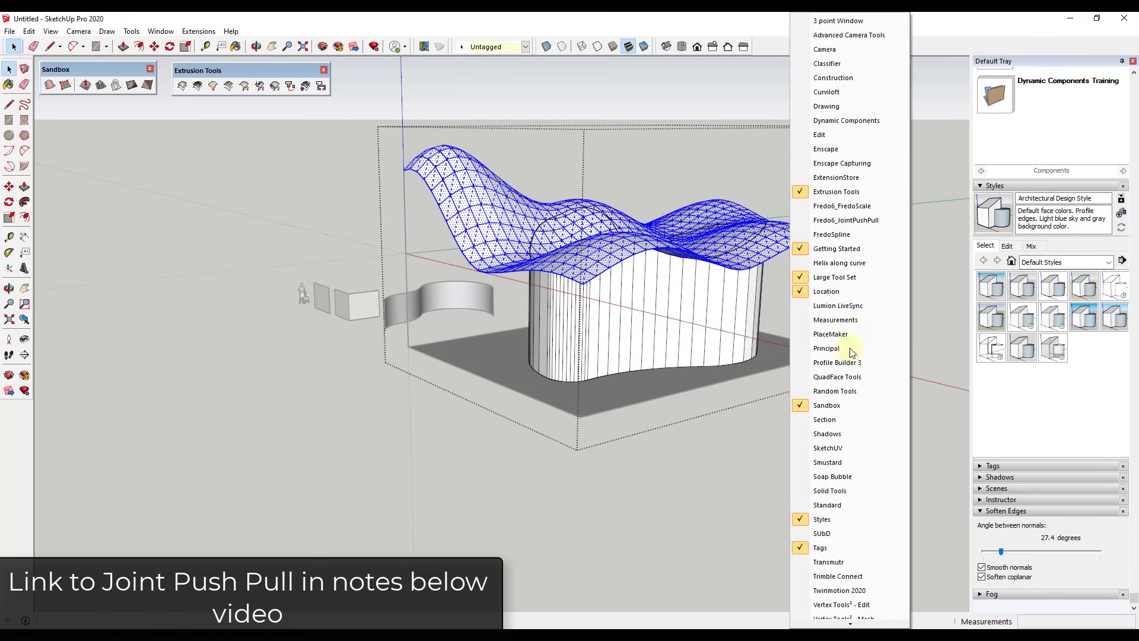
pyautogui.click(827, 221)
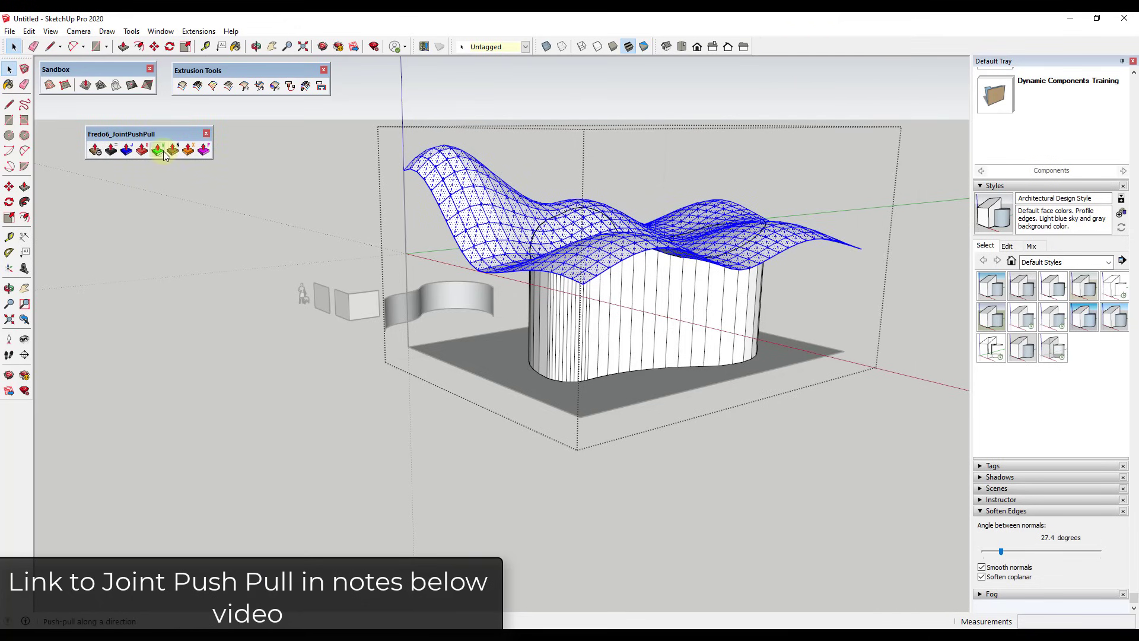
# - Thicken the terrain mesh vertically with Vector Push Pull, using a 6" offset, and generate the geometry
pyautogui.click(157, 151)
pyautogui.click(682, 216)
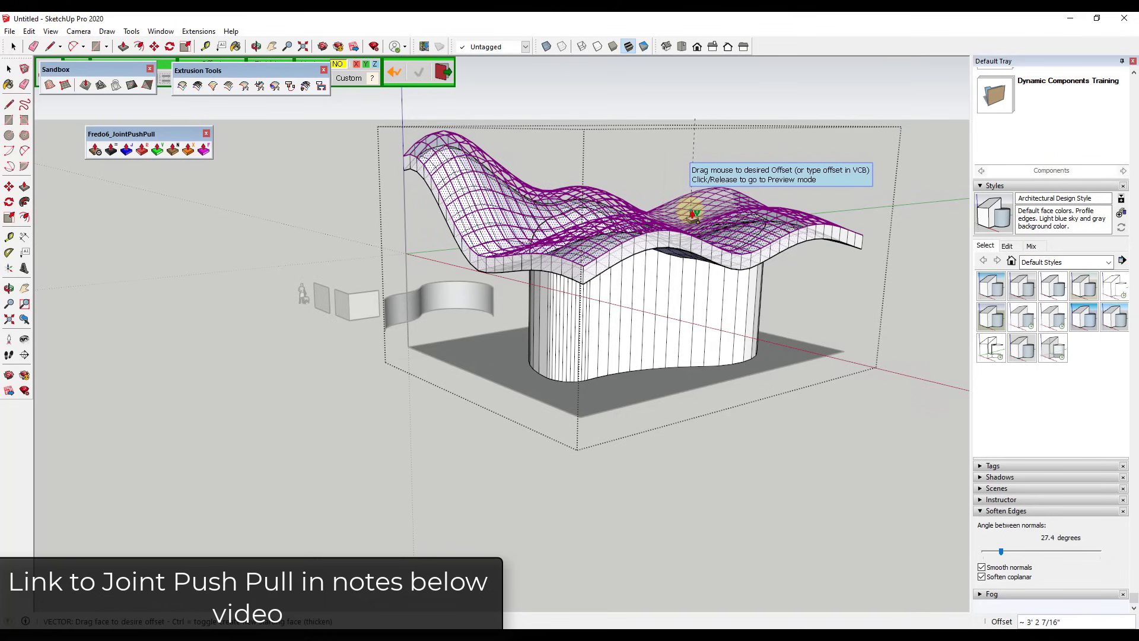
pyautogui.click(693, 213)
pyautogui.moveTo(231, 70); pyautogui.dragTo(271, 113)
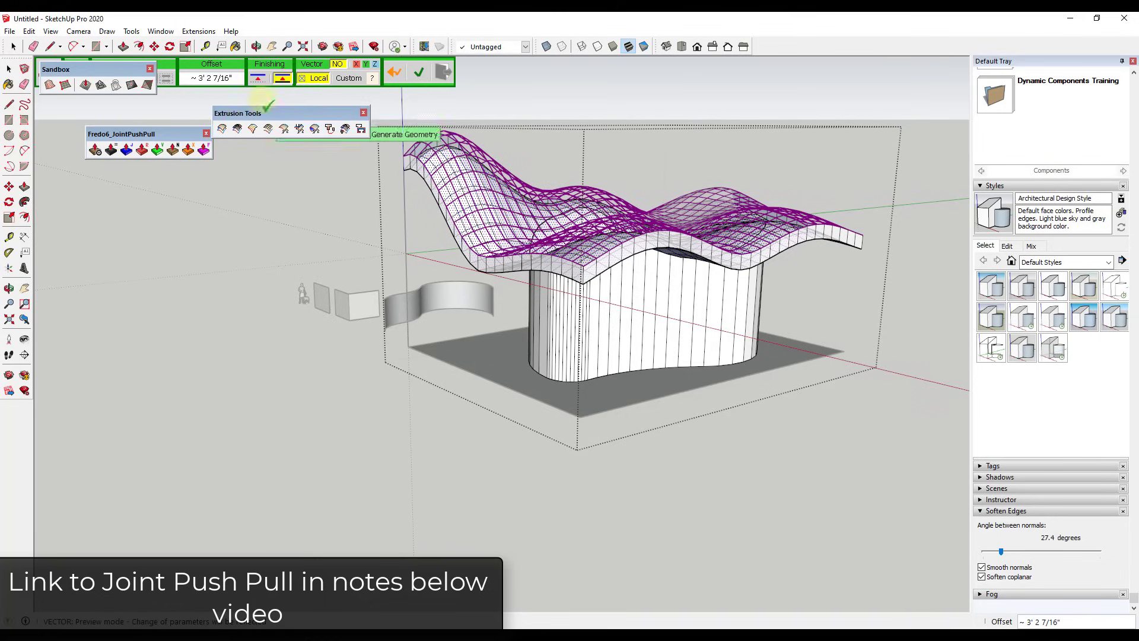
pyautogui.click(206, 80)
pyautogui.write('6')
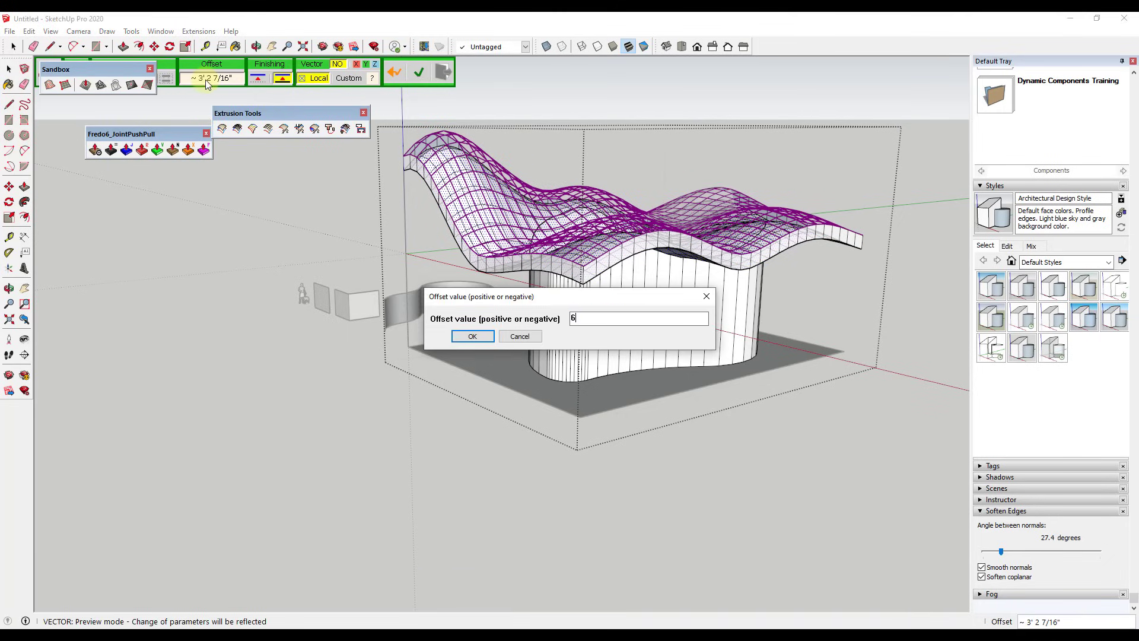
pyautogui.press('Return')
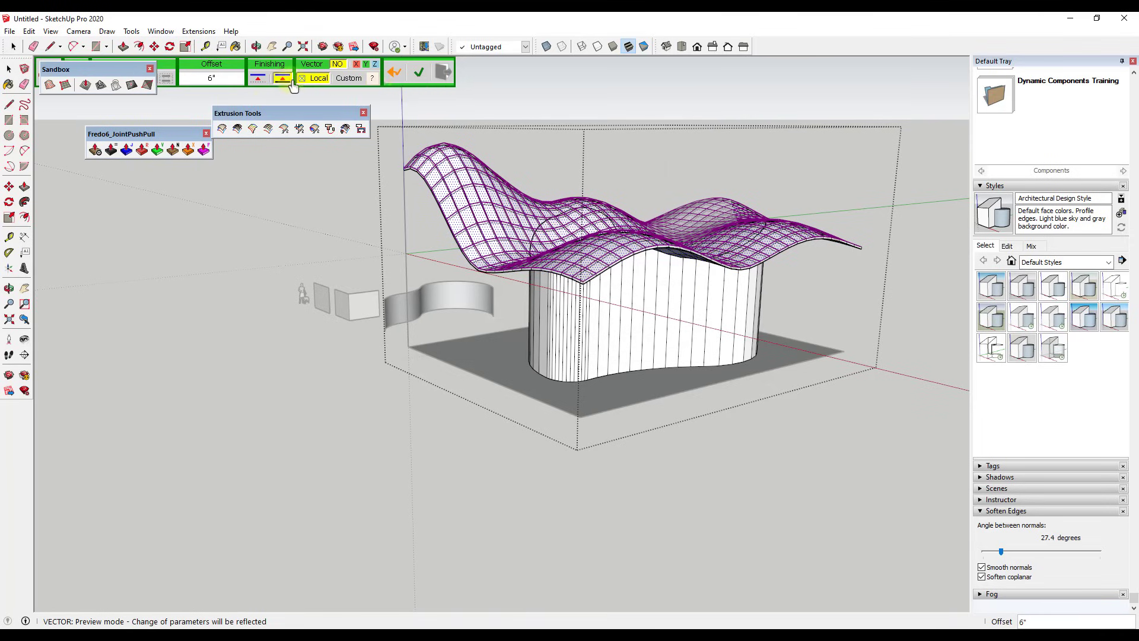
pyautogui.click(420, 74)
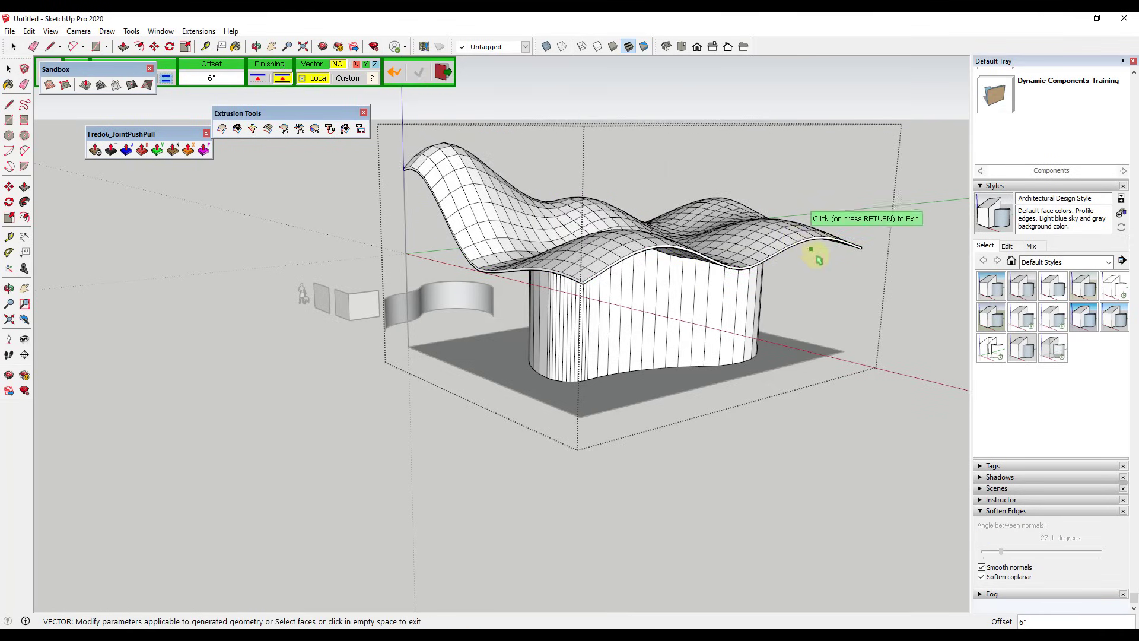
pyautogui.press('o')
pyautogui.moveTo(872, 290); pyautogui.dragTo(676, 217)
pyautogui.moveTo(676, 217); pyautogui.dragTo(928, 311, button='middle')
pyautogui.press('space')
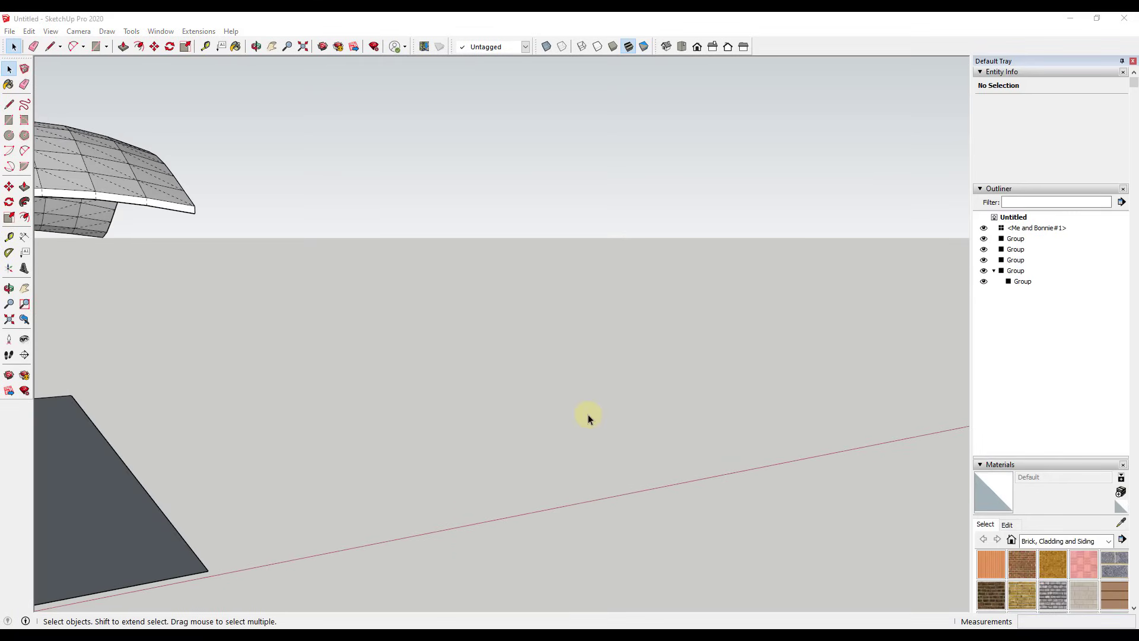
# - Draw a wavy curve of three connected arcs on the empty ground beside the terrain model
pyautogui.scroll(-1, 589, 414)
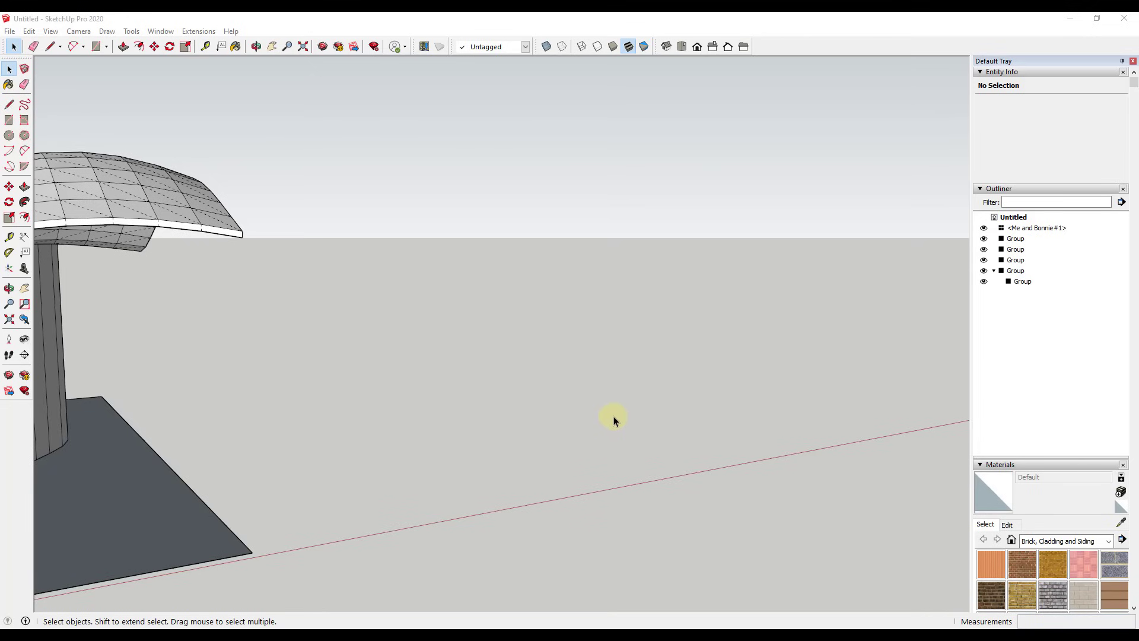
pyautogui.moveTo(613, 419); pyautogui.dragTo(586, 436, button='middle')
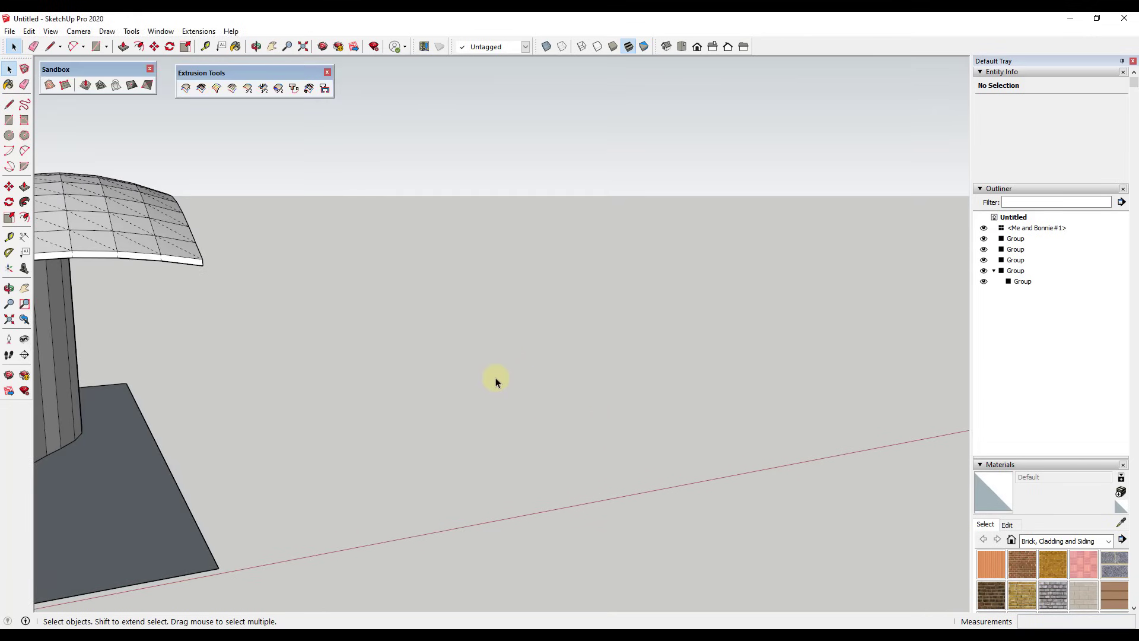
pyautogui.press('a')
pyautogui.click(640, 473)
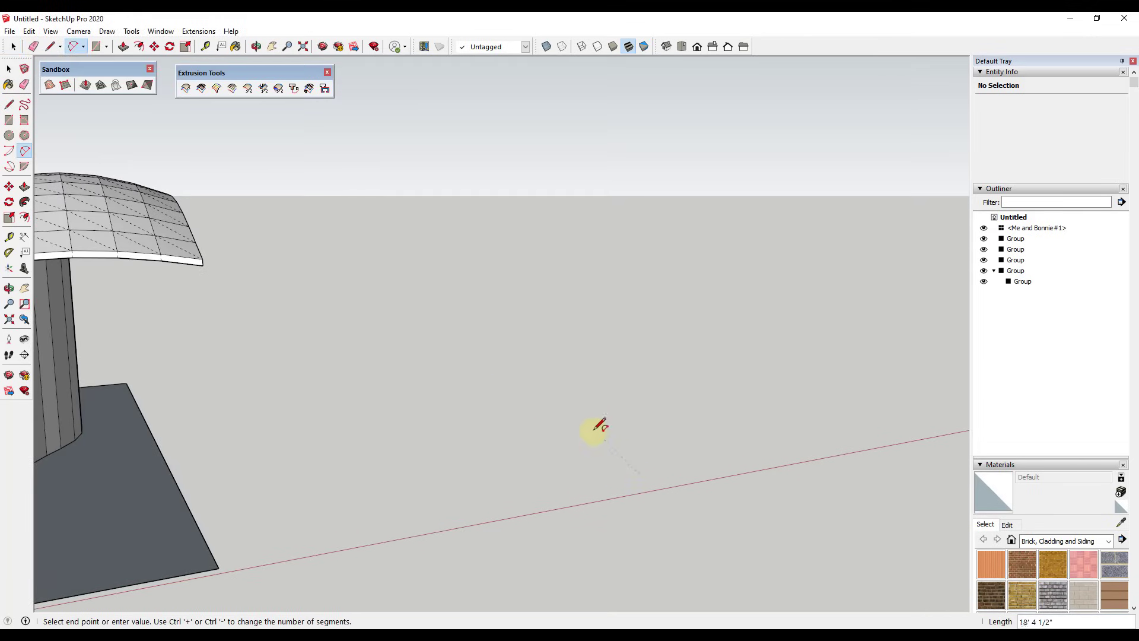
pyautogui.click(568, 415)
pyautogui.click(584, 409)
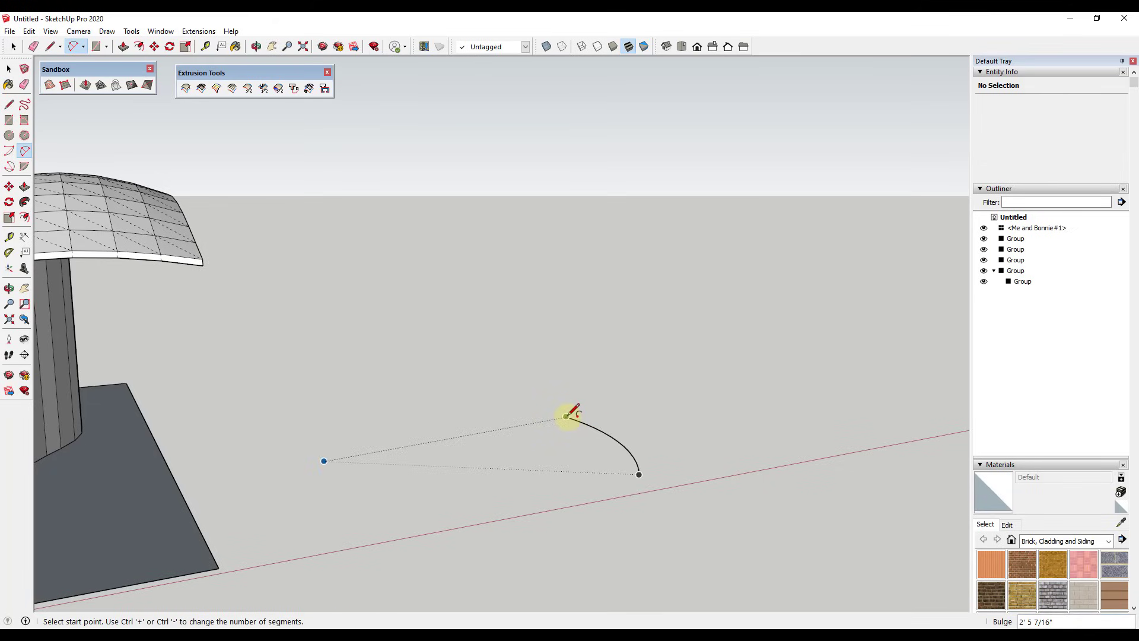
pyautogui.click(567, 416)
pyautogui.click(533, 371)
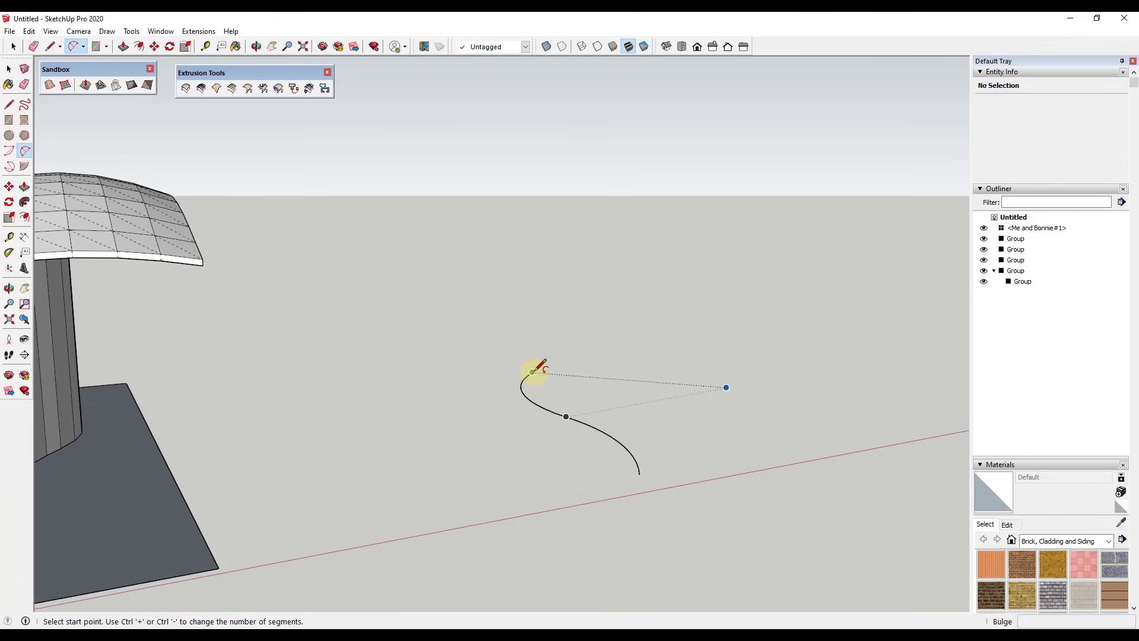
pyautogui.click(532, 372)
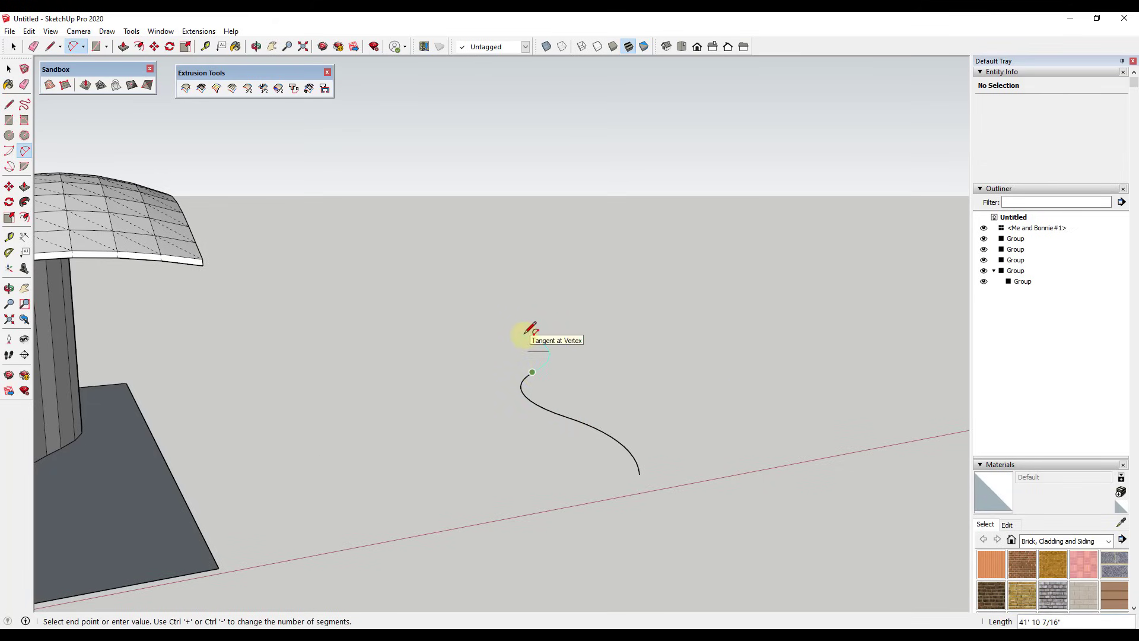
pyautogui.press('space')
# - Draw a vertical edge about 8' 6 11/16" tall from the wavy curve's near endpoint
pyautogui.moveTo(522, 330); pyautogui.dragTo(226, 254, button='middle')
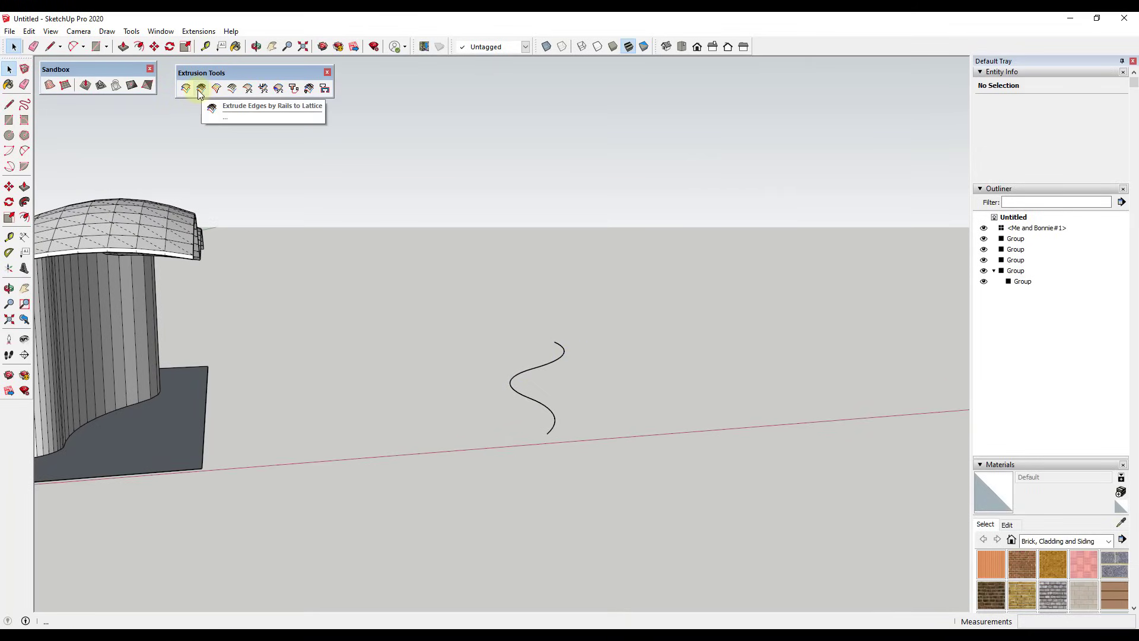
pyautogui.moveTo(666, 432); pyautogui.dragTo(787, 431, button='middle')
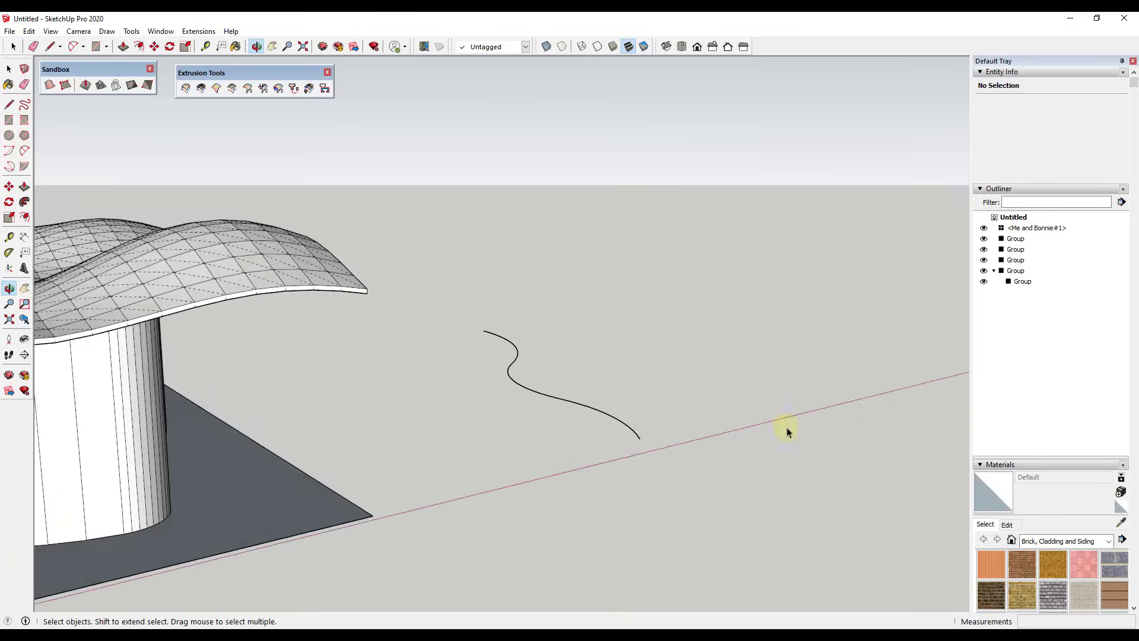
pyautogui.press('l')
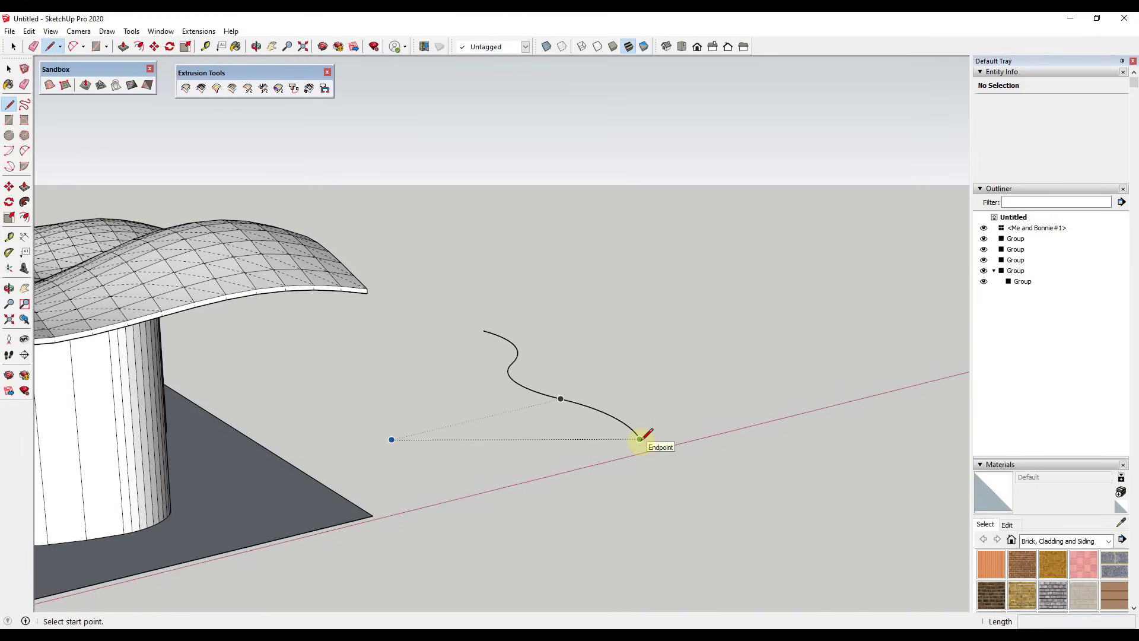
pyautogui.click(639, 439)
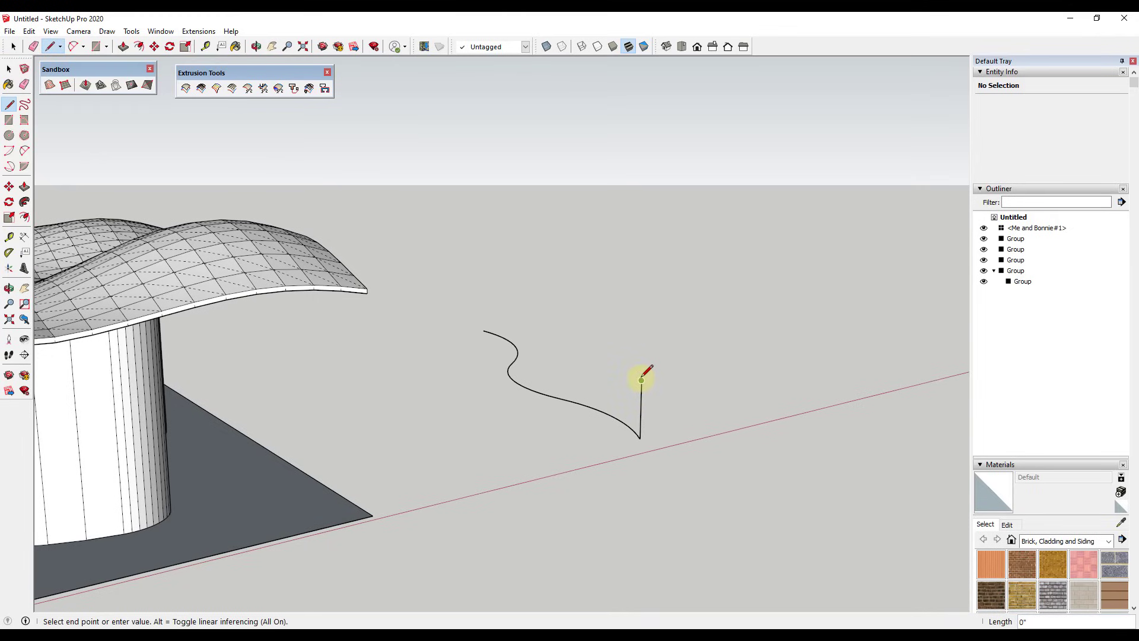
pyautogui.click(642, 380)
pyautogui.press('space')
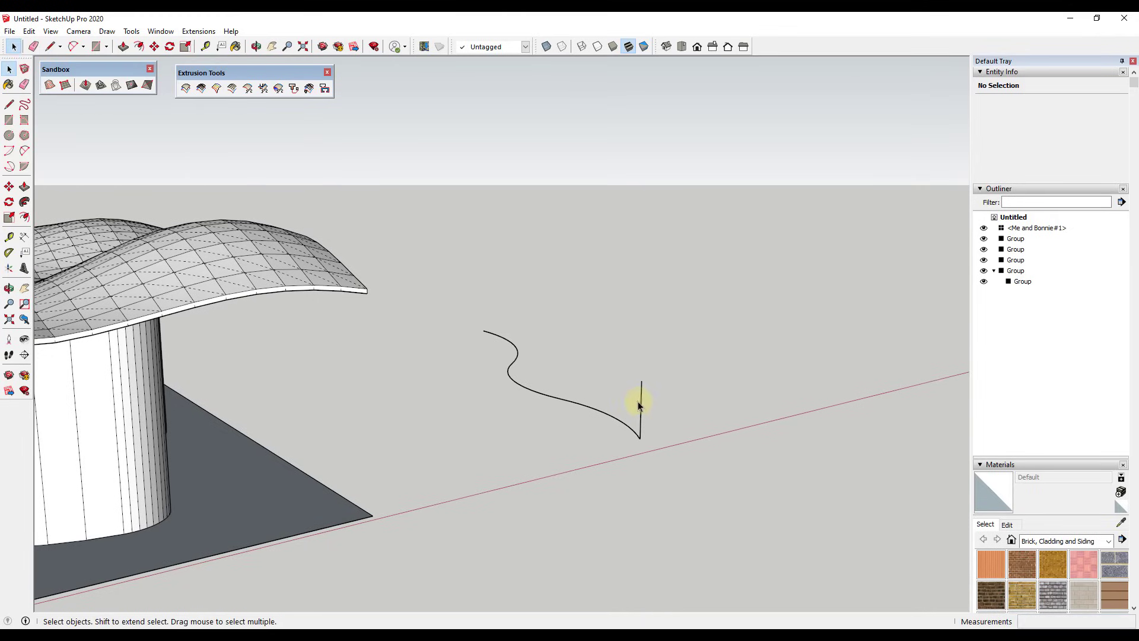
# - Copy the vertical edge upward end to end so that three equal edges are stacked at the curve's endpoint
pyautogui.click(645, 407)
pyautogui.press('m')
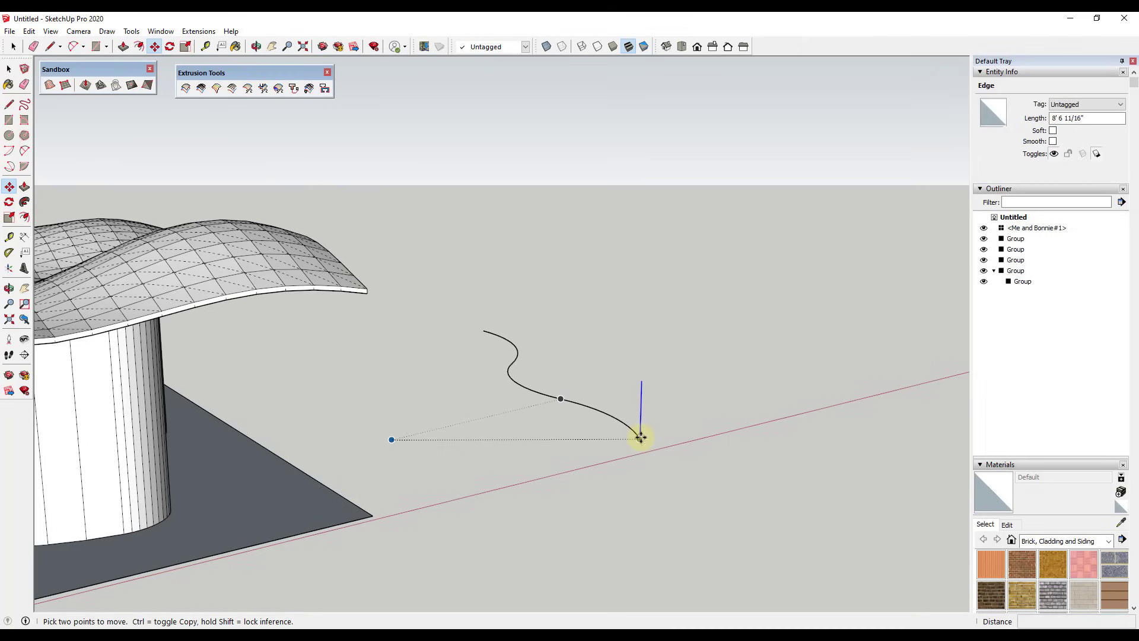
pyautogui.click(639, 439)
pyautogui.press('ctrl')
pyautogui.click(641, 379)
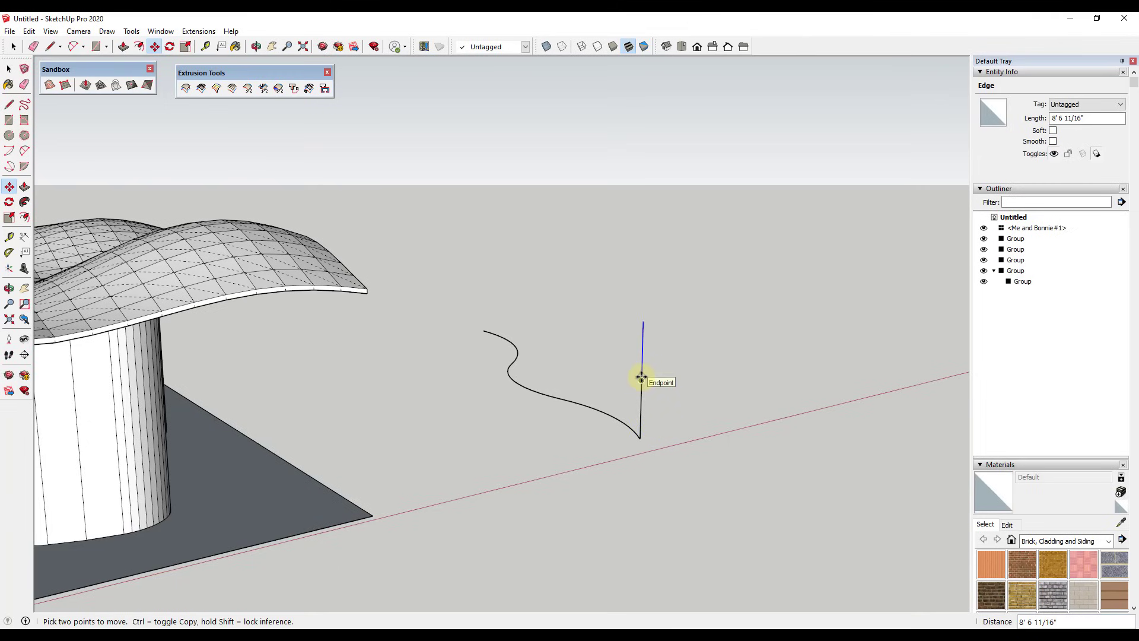
pyautogui.press('space')
pyautogui.click(673, 415)
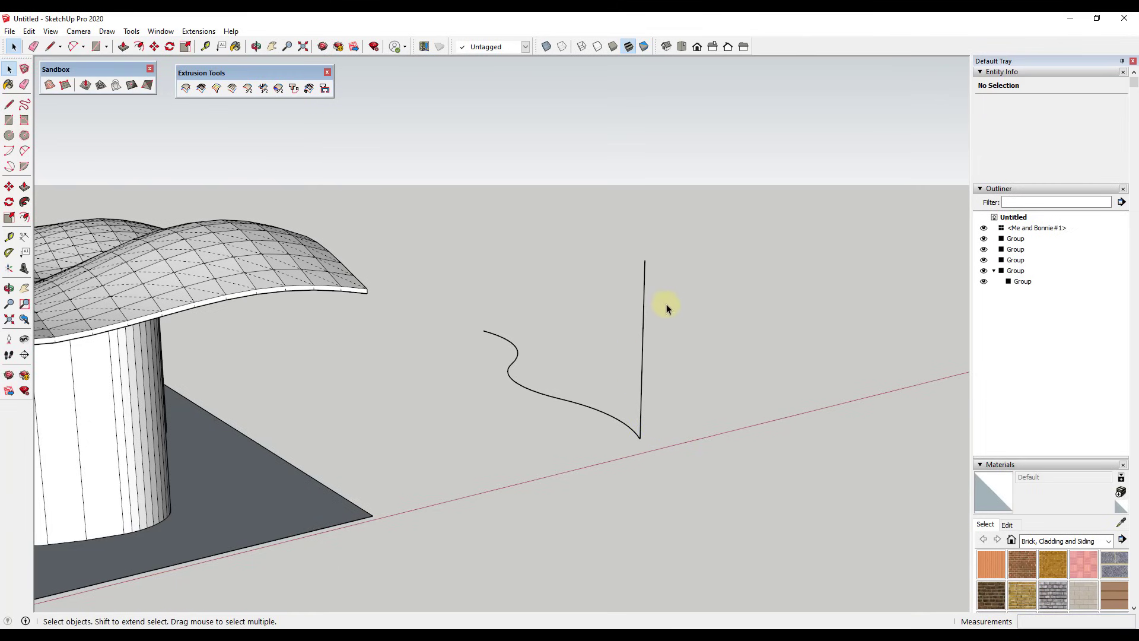
# - Select the wavy curve's arcs one at a time to examine its separate segments
pyautogui.moveTo(667, 304); pyautogui.dragTo(555, 353, button='middle')
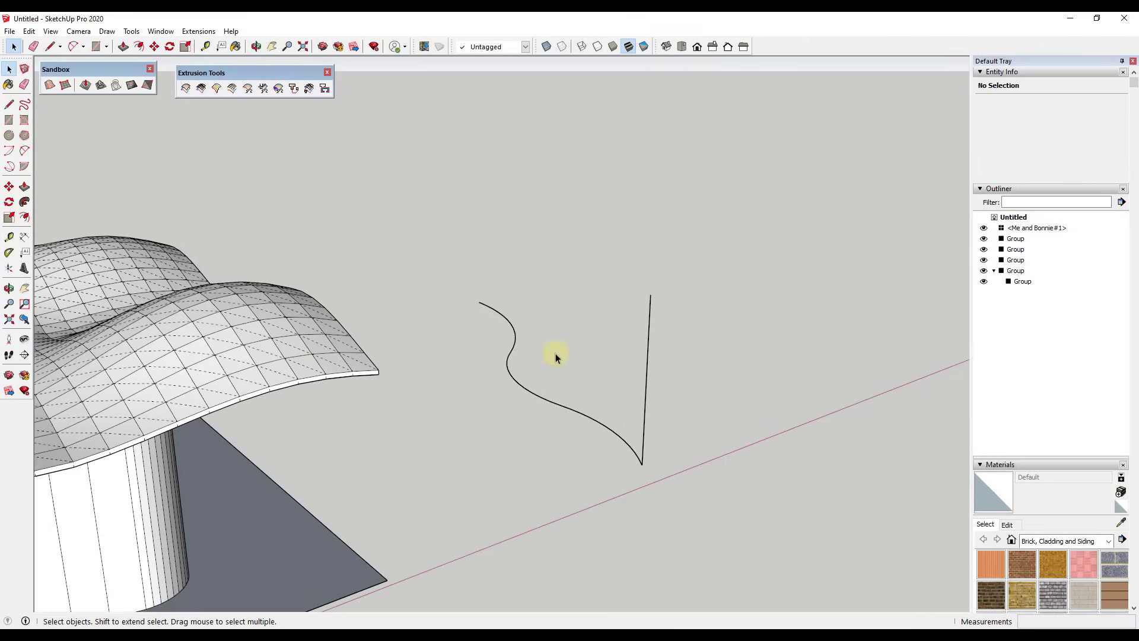
pyautogui.click(621, 441)
pyautogui.click(521, 363)
pyautogui.click(511, 338)
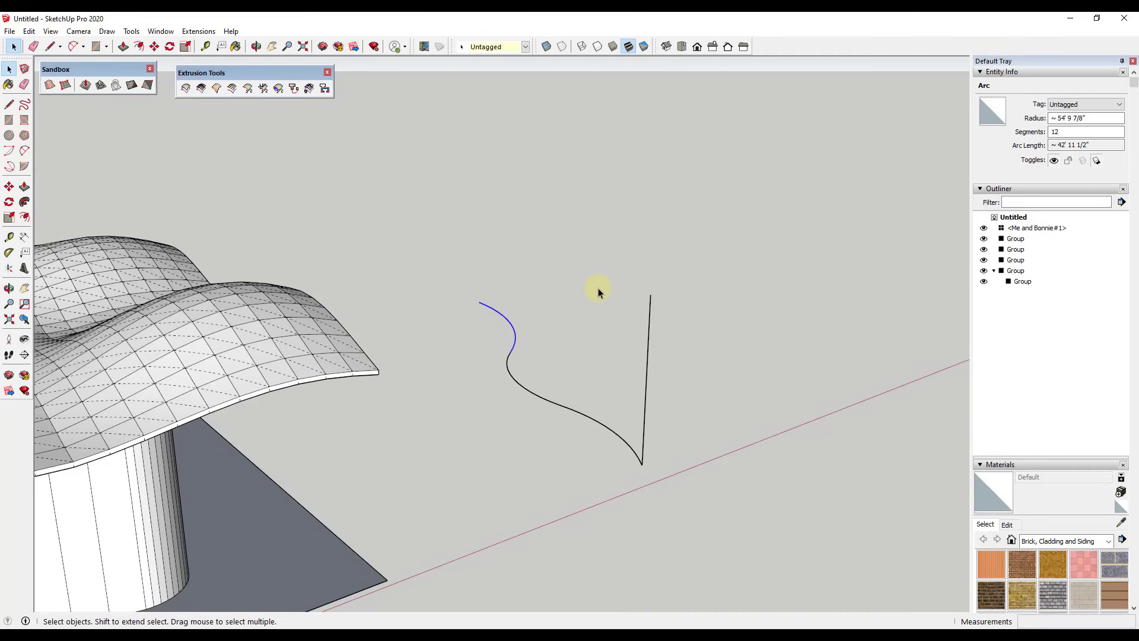
# - Weld the three connected arcs of the wavy curve into a single curve
pyautogui.moveTo(476, 446); pyautogui.dragTo(477, 442)
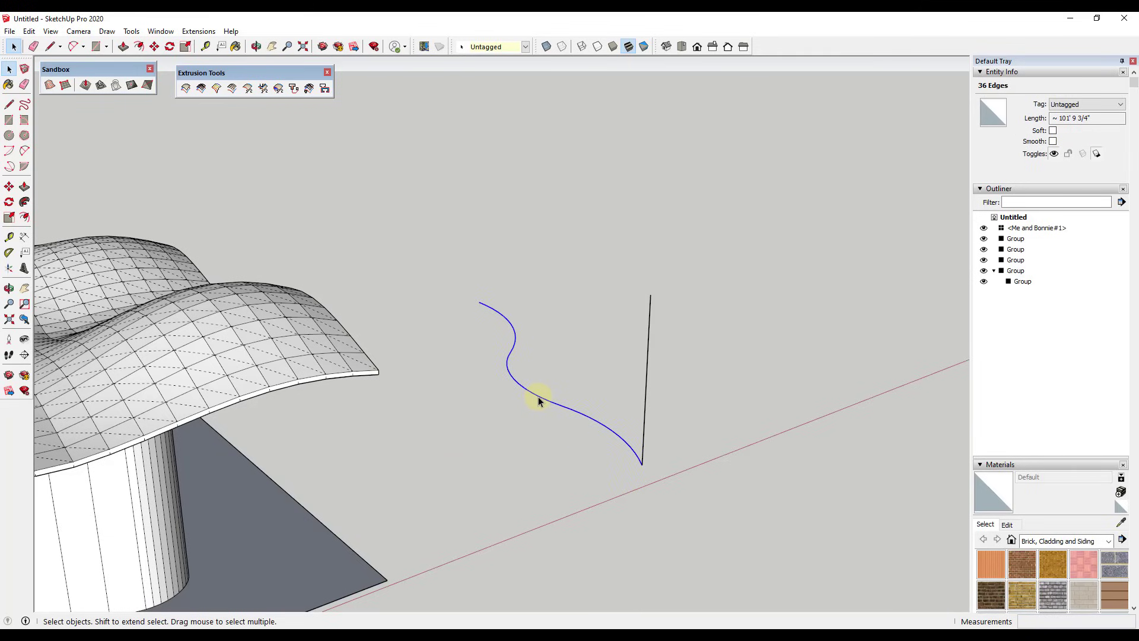
pyautogui.rightClick(540, 401)
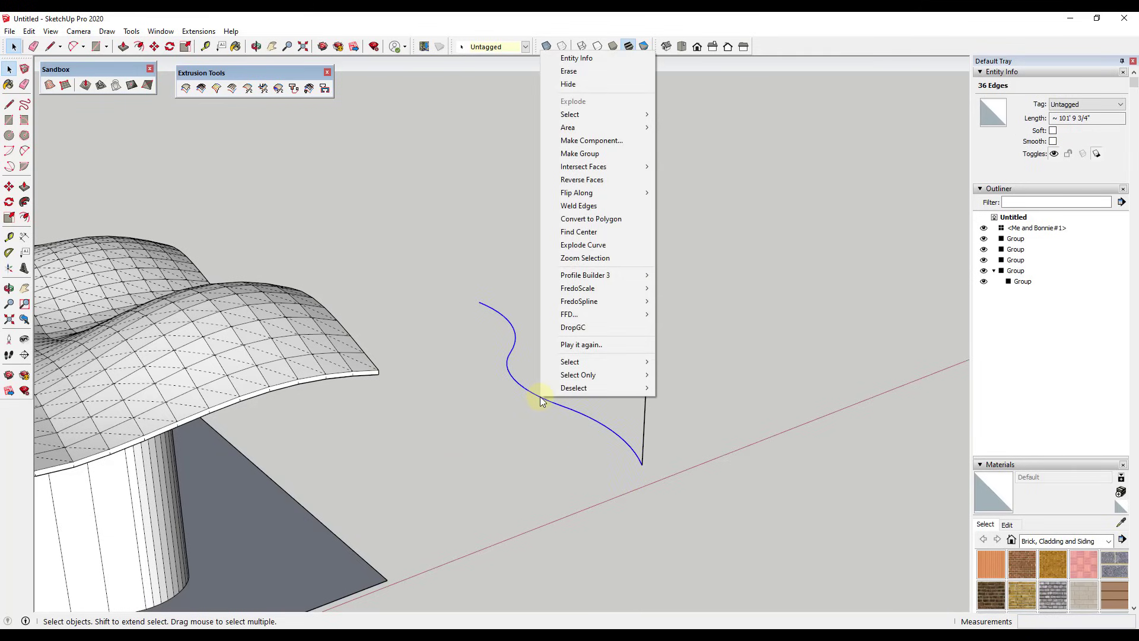
pyautogui.click(579, 206)
# - Weld the three stacked vertical edges into a single curve and select each welded curve to check it
pyautogui.click(649, 326)
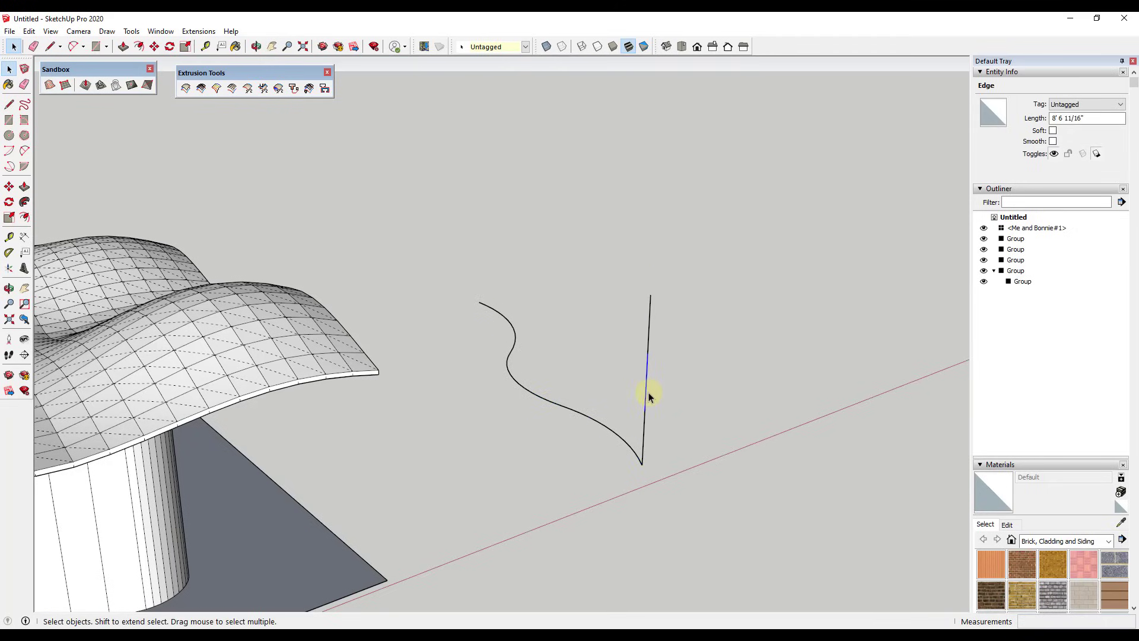
pyautogui.click(645, 434)
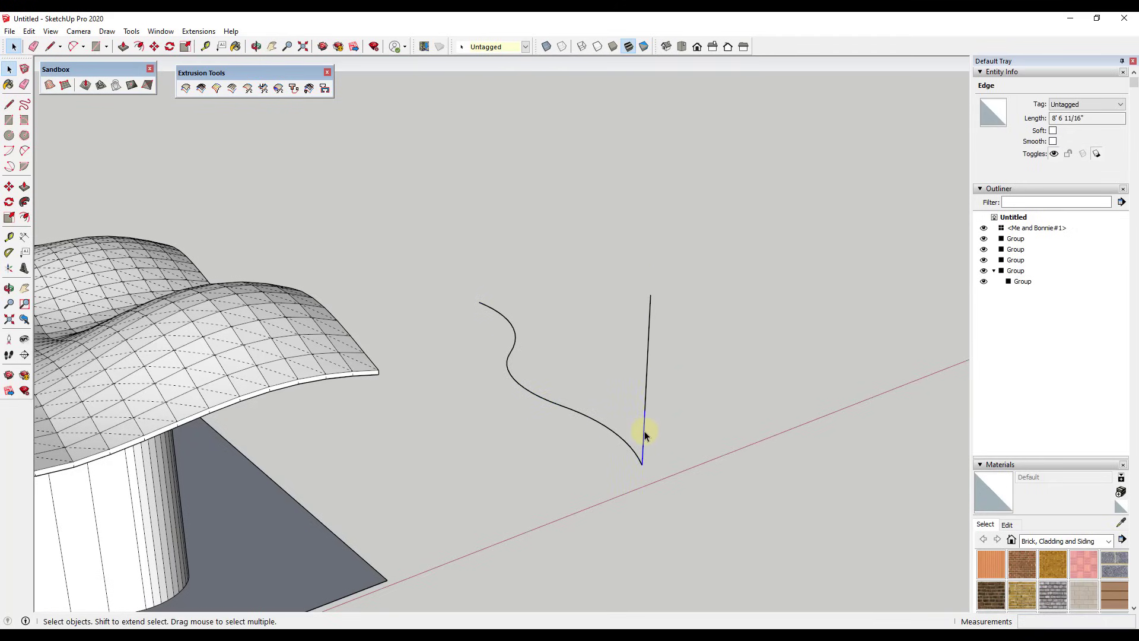
pyautogui.rightClick(646, 390)
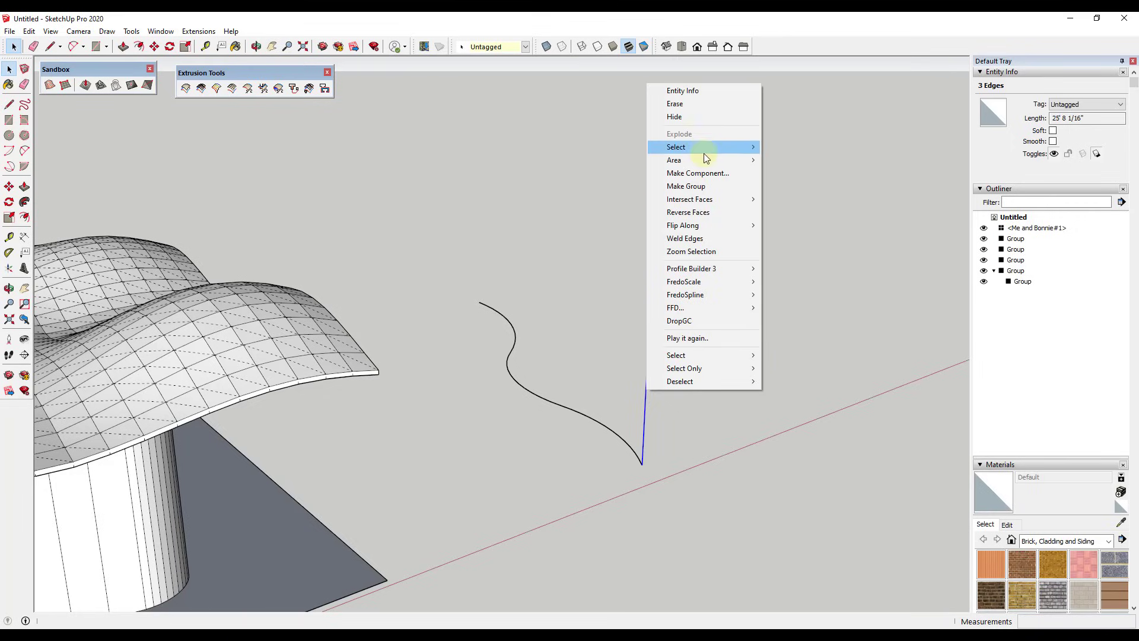
pyautogui.click(685, 237)
pyautogui.click(601, 427)
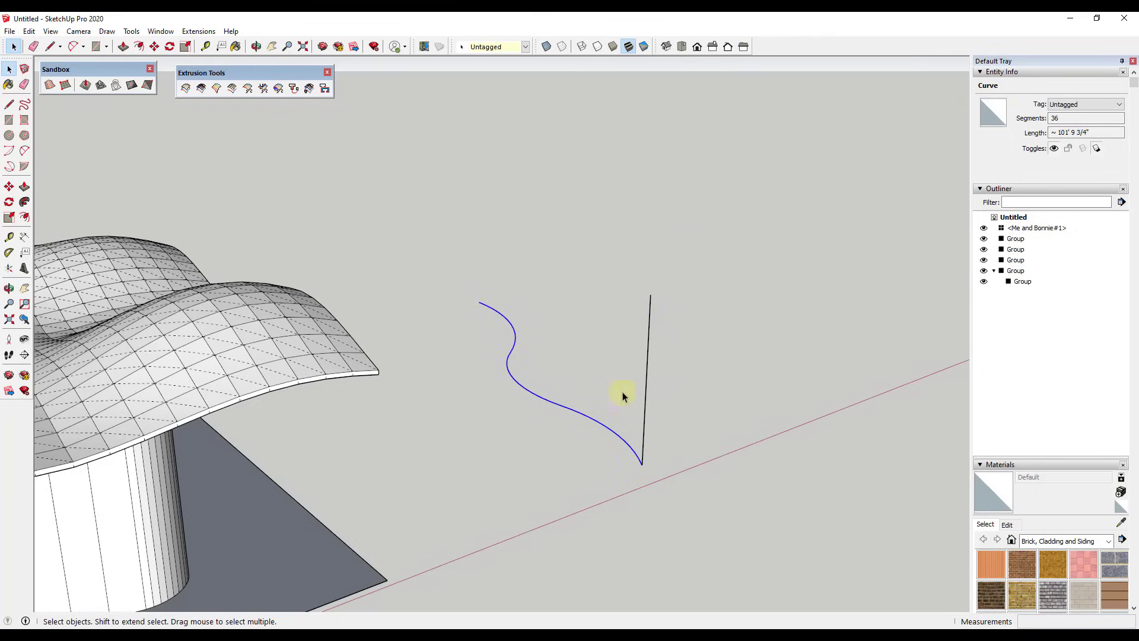
pyautogui.click(647, 382)
pyautogui.moveTo(742, 439); pyautogui.dragTo(713, 341, button='middle')
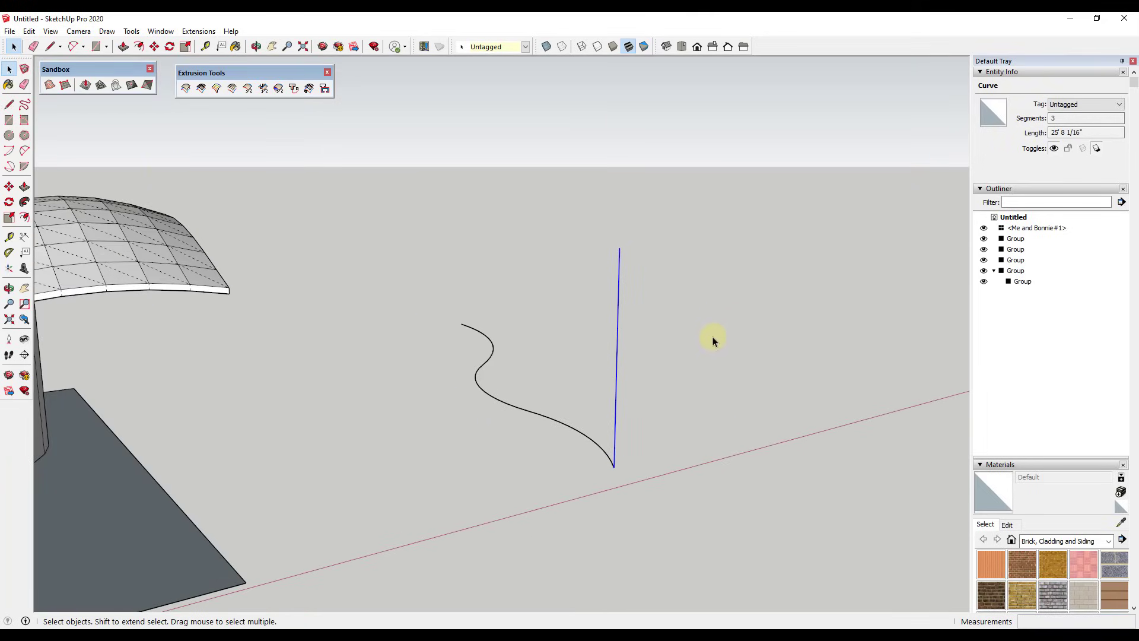
# - Start Extrude Edges by Rails To Lattice with the wavy curve as profile and the vertical curve as both rails
pyautogui.click(201, 91)
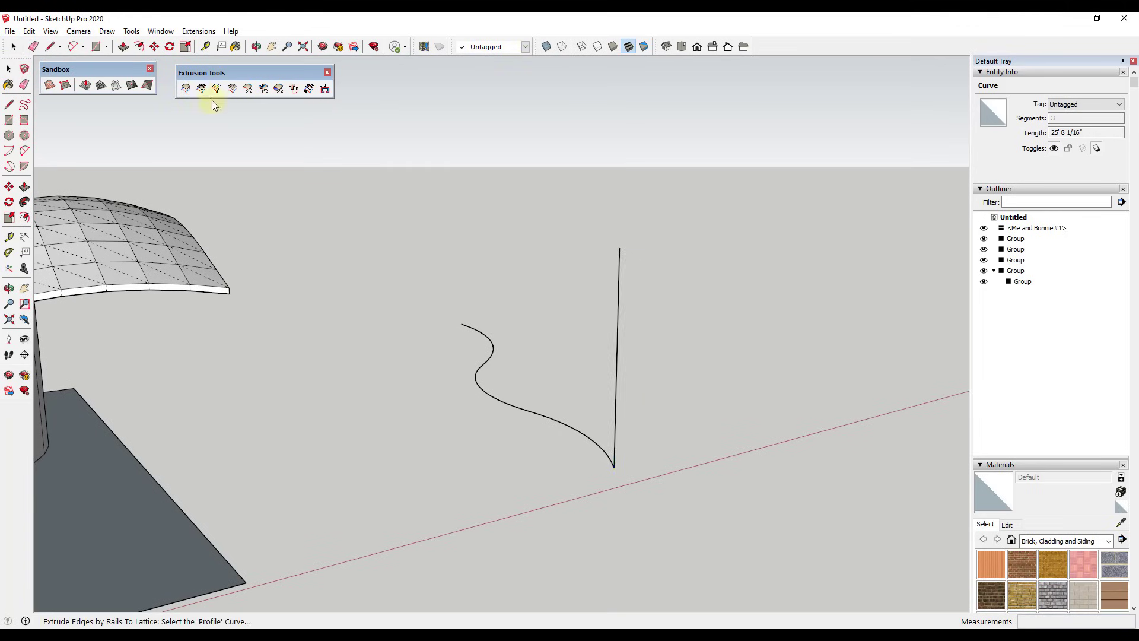
pyautogui.click(538, 415)
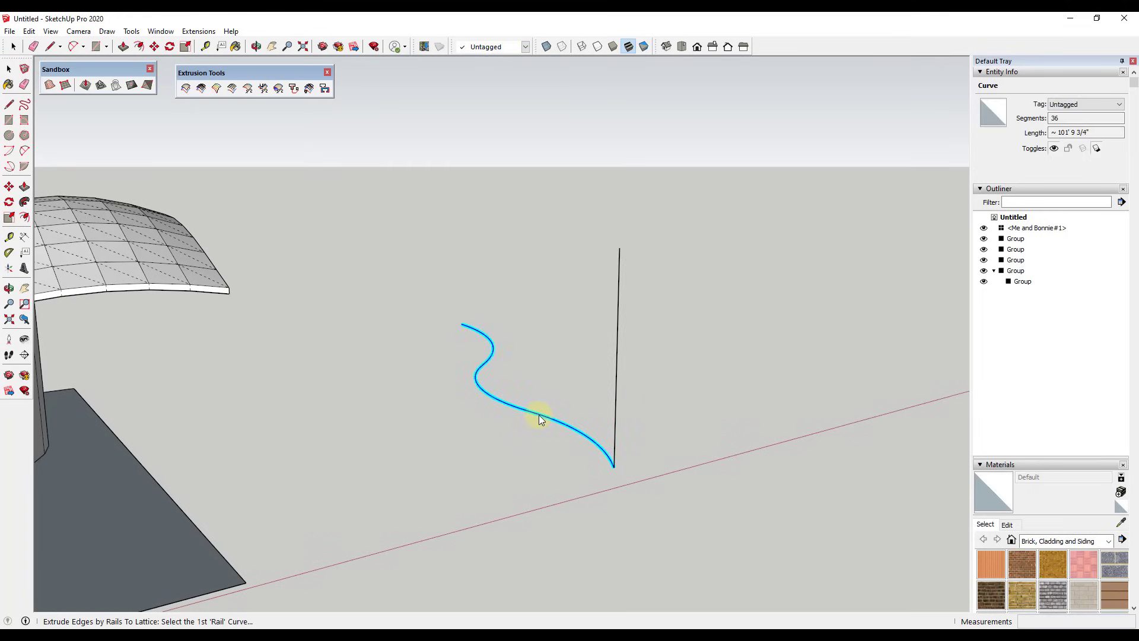
pyautogui.click(616, 360)
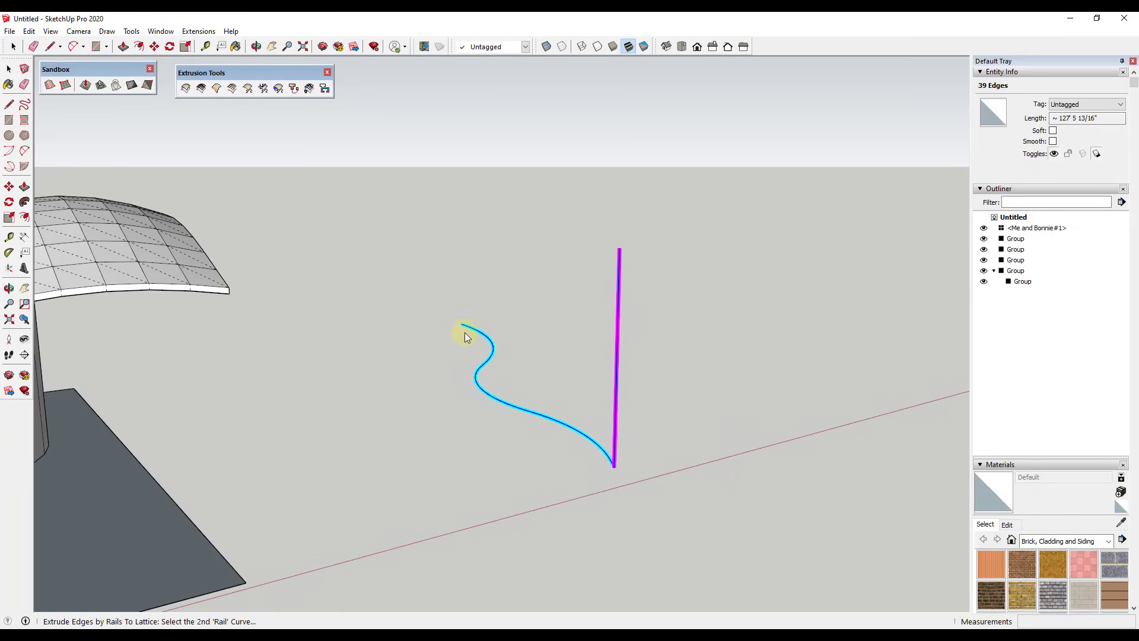
pyautogui.click(617, 314)
pyautogui.click(576, 433)
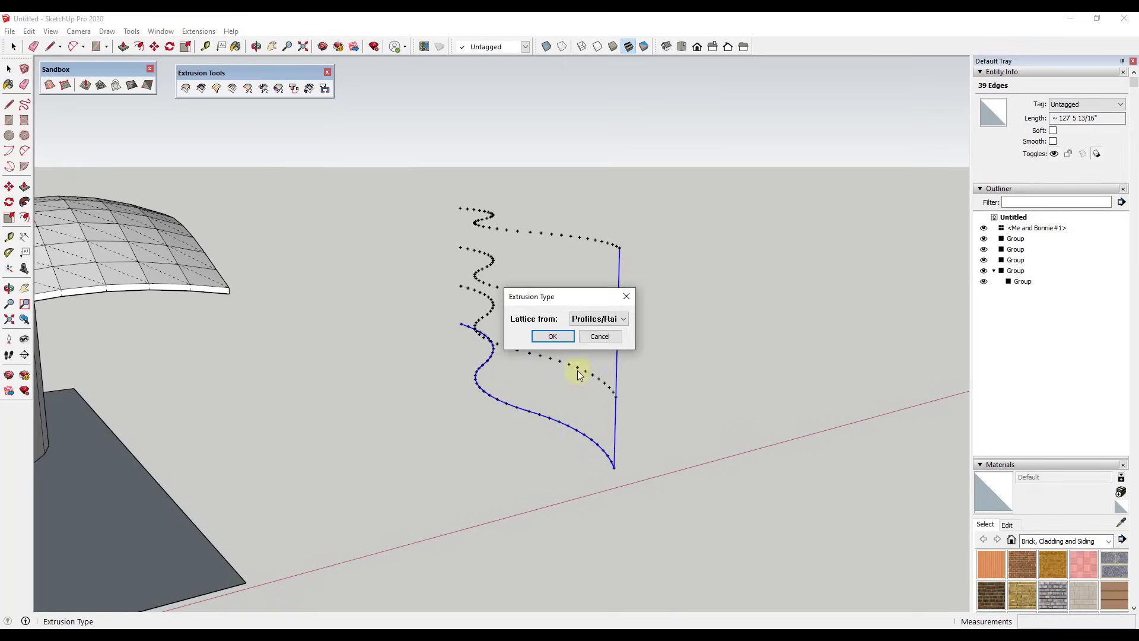
# - Choose Profiles/Rails as the lattice source and 3D as the lattice type
pyautogui.moveTo(571, 300); pyautogui.dragTo(764, 295)
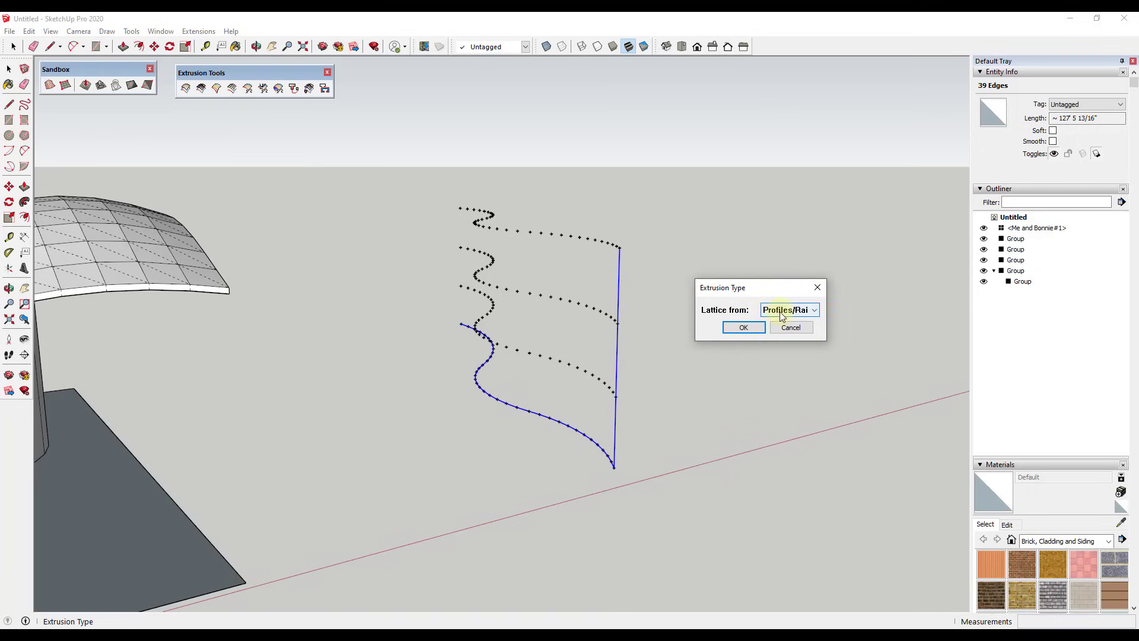
pyautogui.click(783, 310)
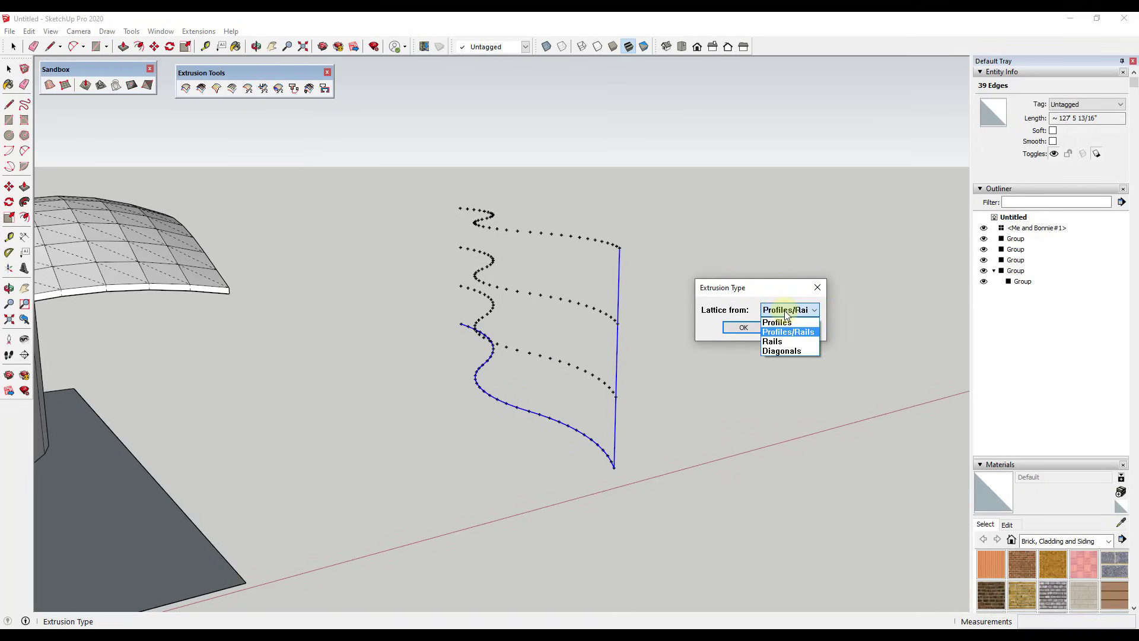
pyautogui.click(789, 329)
pyautogui.click(746, 328)
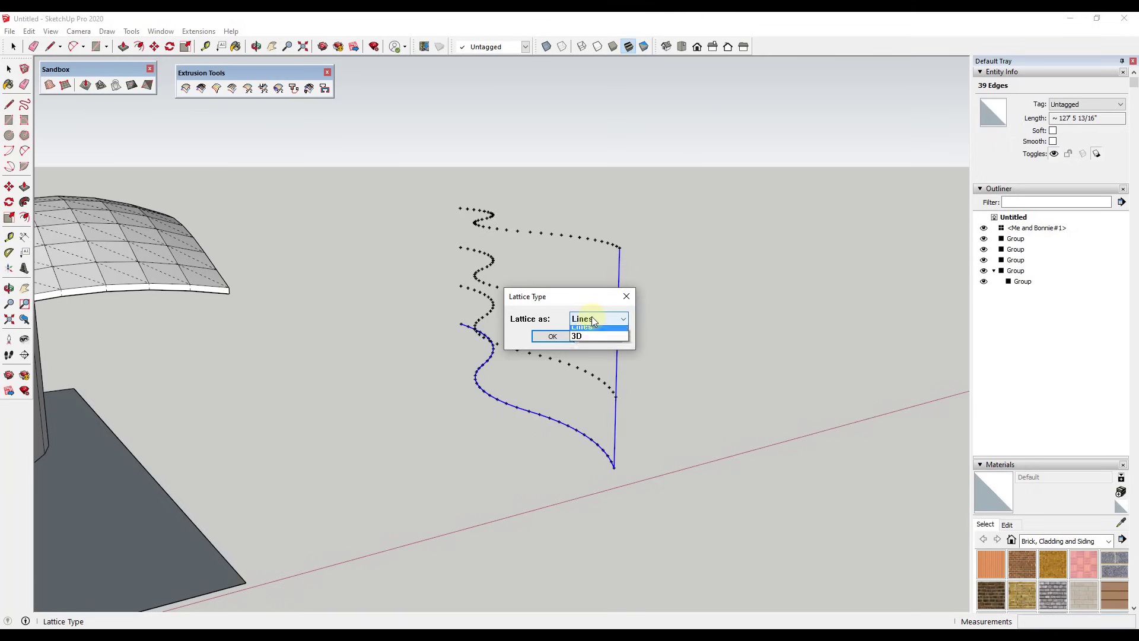
pyautogui.click(585, 336)
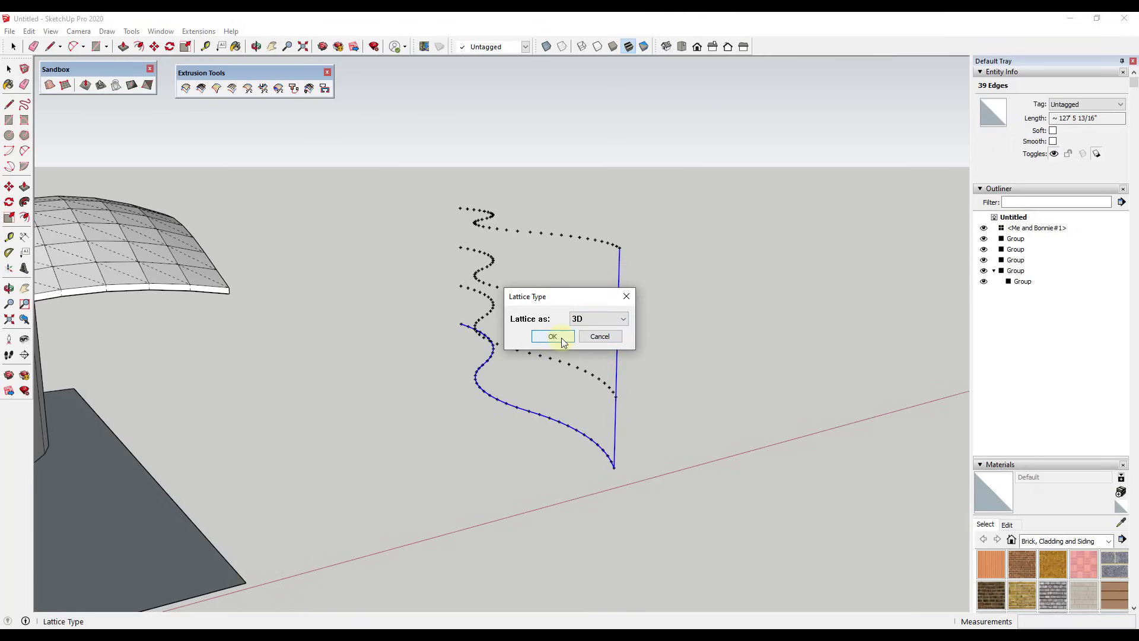
pyautogui.click(553, 336)
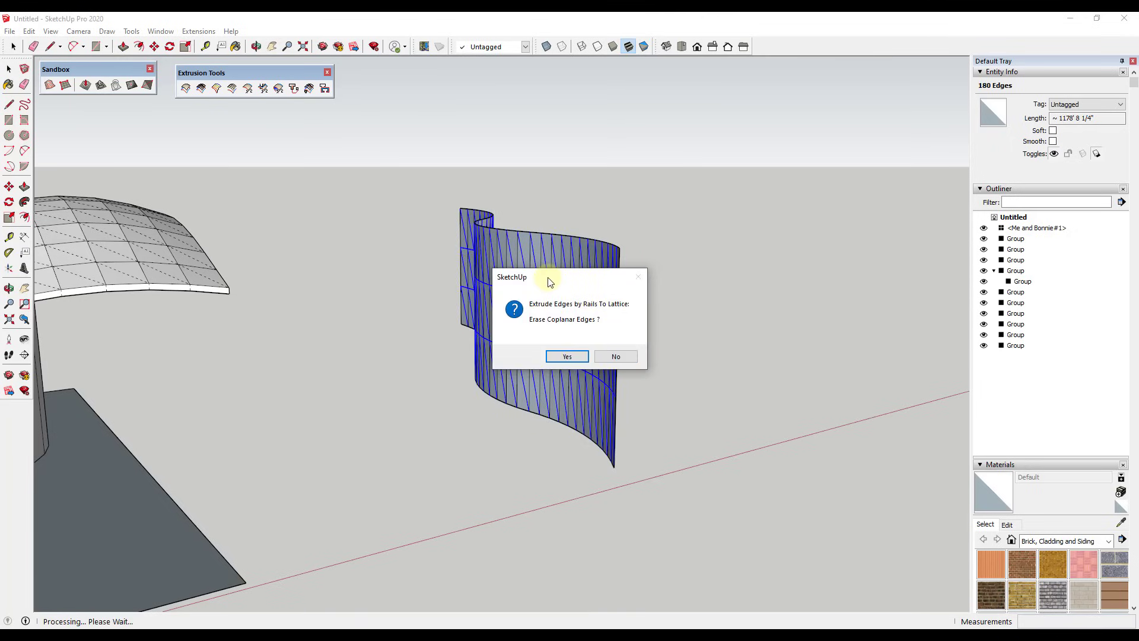
# - Erase the coplanar edges of the extruded wavy surface and reverse its faces
pyautogui.moveTo(549, 281)
pyautogui.mouseDown()
pyautogui.moveTo(506, 340)
pyautogui.moveTo(376, 342)
pyautogui.mouseUp()
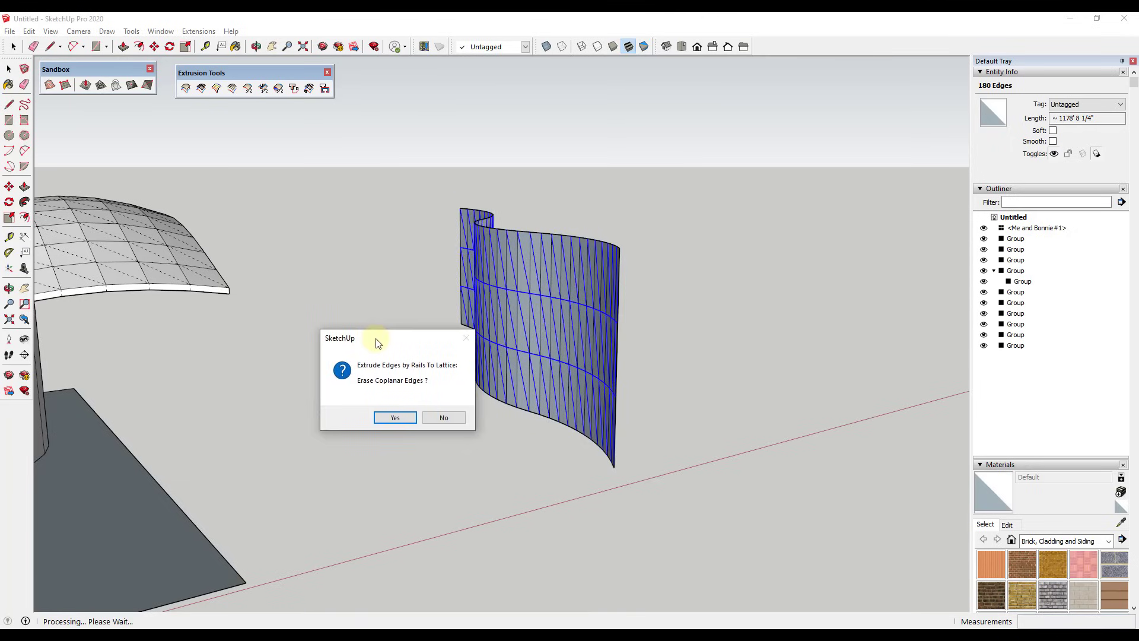
pyautogui.click(393, 417)
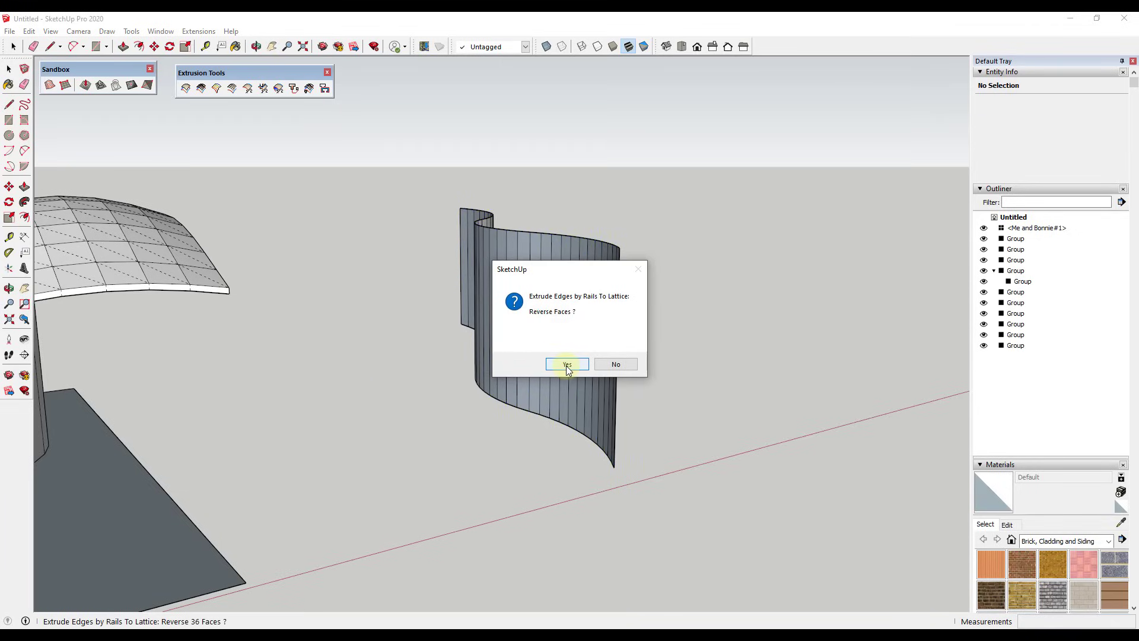
pyautogui.moveTo(554, 267); pyautogui.dragTo(761, 265)
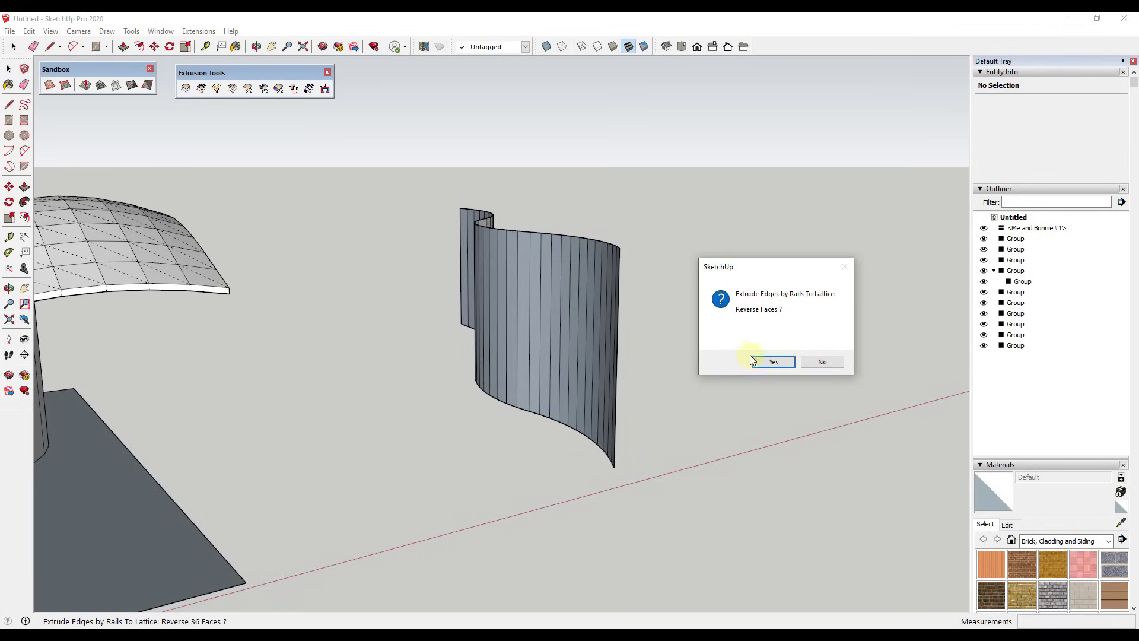
pyautogui.click(774, 363)
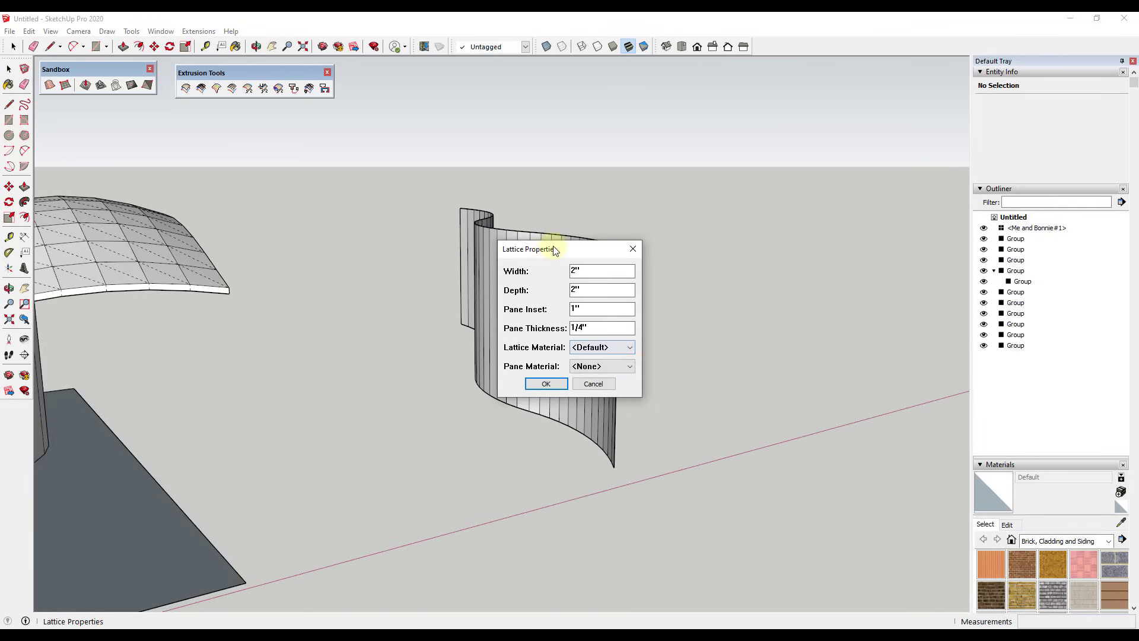
# - Generate the lattice with 2" width, 2" depth and no pane material, keeping the original curves
pyautogui.moveTo(554, 250); pyautogui.dragTo(739, 237)
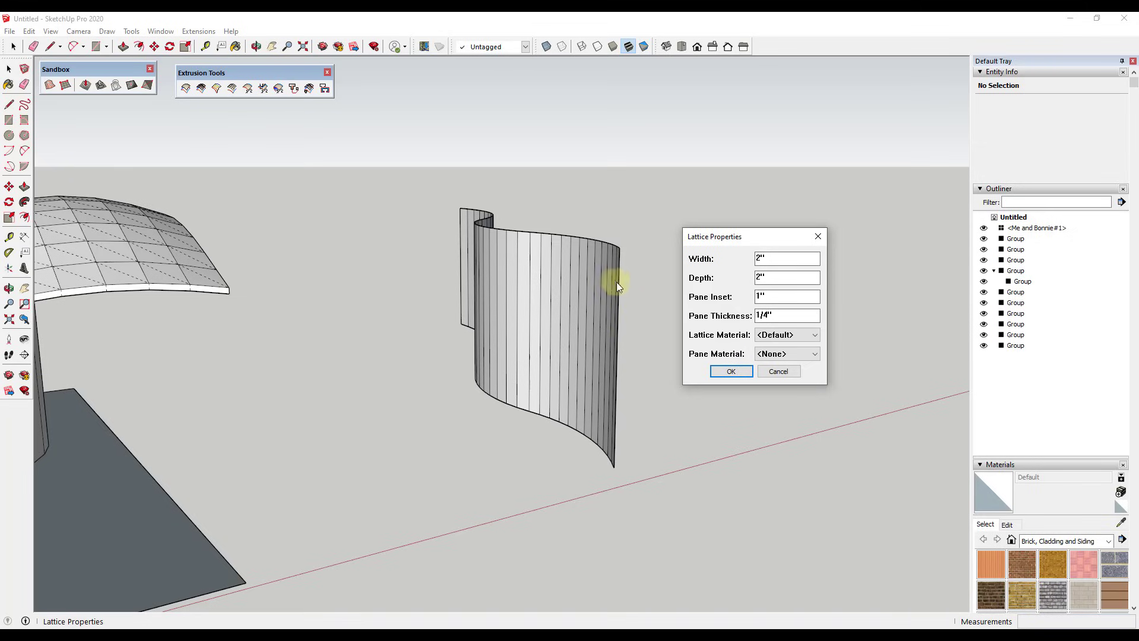
pyautogui.click(731, 373)
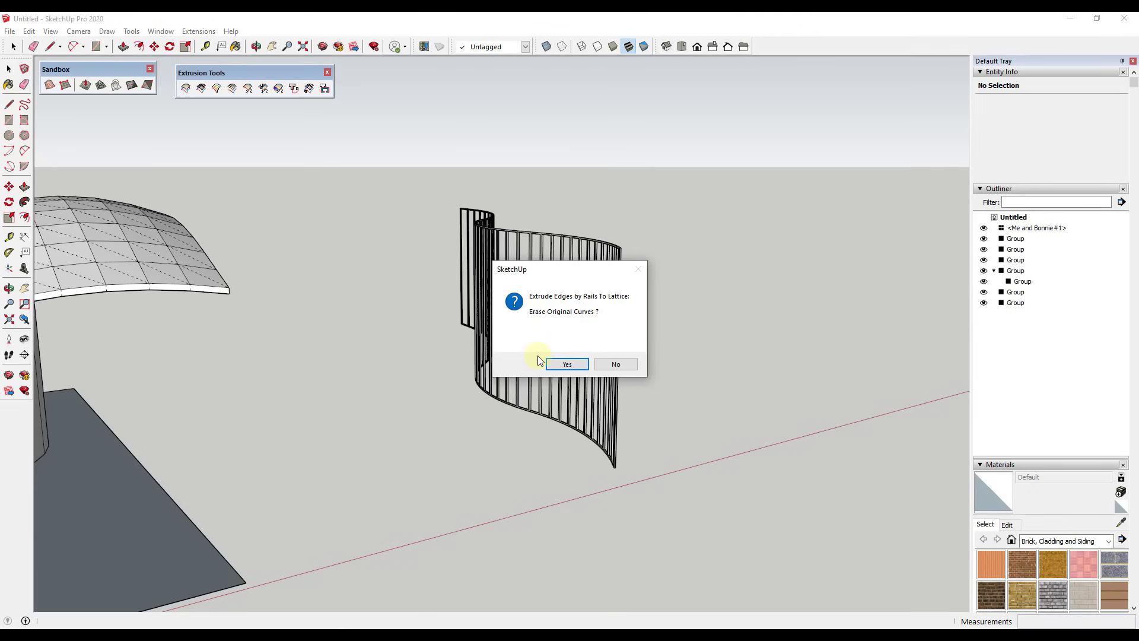
pyautogui.click(612, 365)
pyautogui.moveTo(595, 378); pyautogui.dragTo(626, 337, button='middle')
pyautogui.scroll(2, 626, 335)
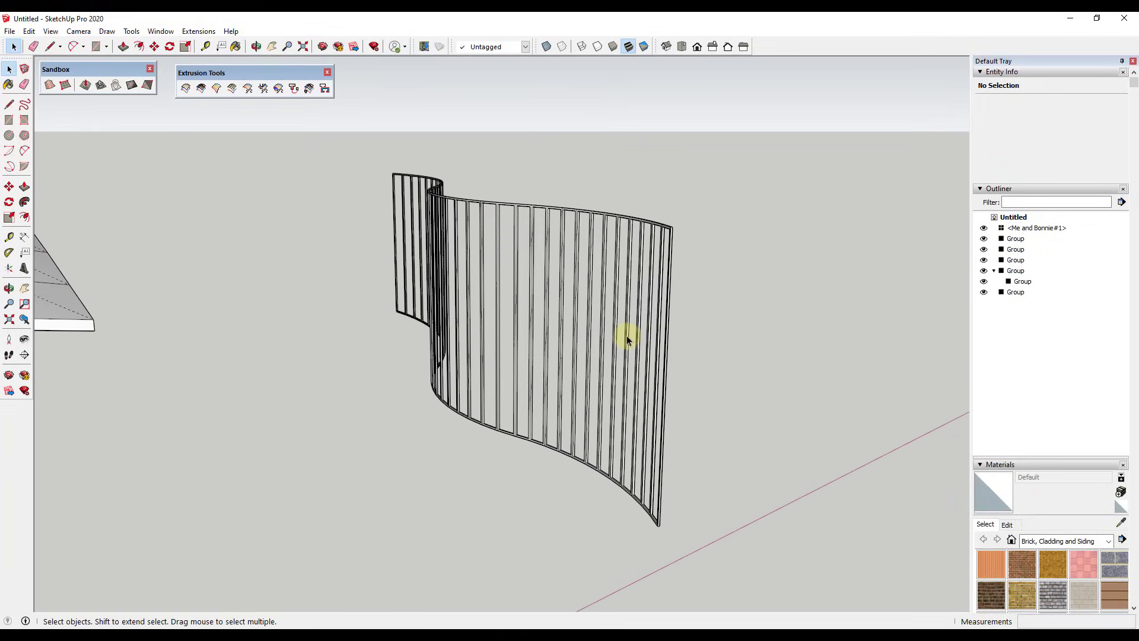
pyautogui.scroll(6, 552, 263)
pyautogui.scroll(-8, 557, 263)
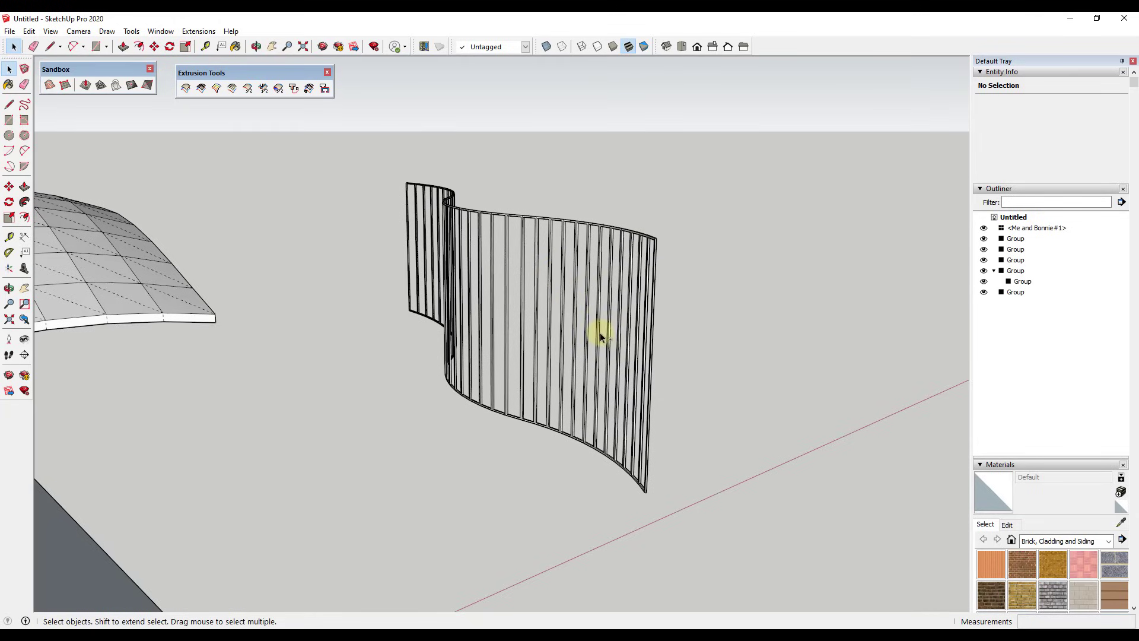
# - Undo the paneless lattice, leaving only the welded wavy curve and the vertical curve
pyautogui.hotkey('ctrl', 'z')
pyautogui.hotkey('ctrl', 'z')
pyautogui.hotkey('ctrl', 'z')
pyautogui.hotkey('ctrl', 'z')
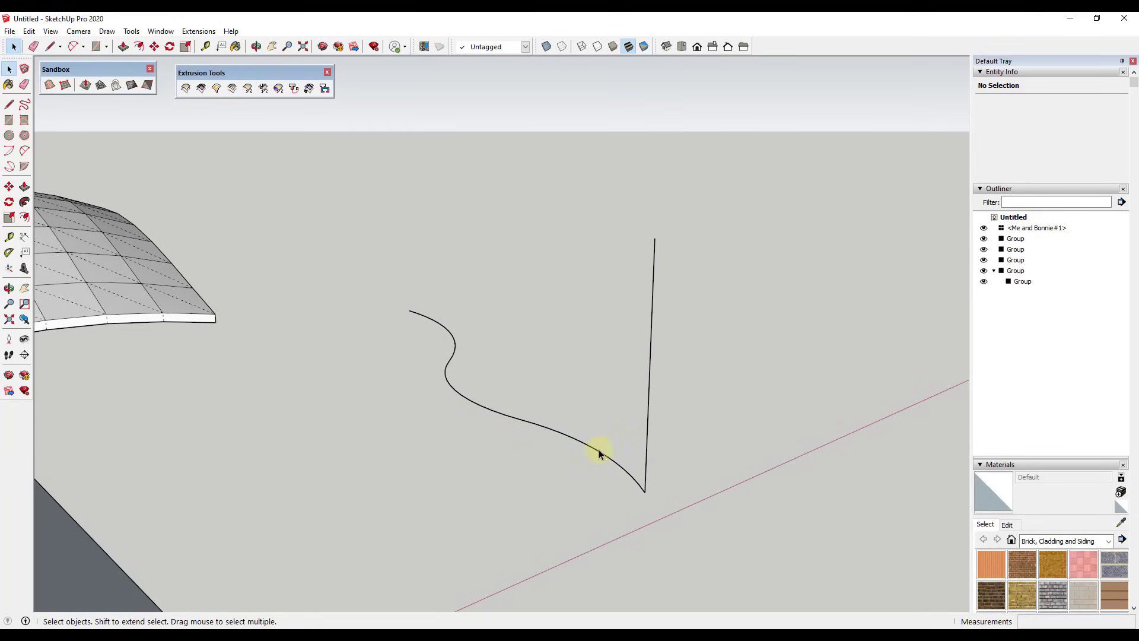
# - Rerun Extrude Edges by Rails To Lattice on the wavy curve and the vertical rail, accepting the extrusion type
pyautogui.click(216, 88)
pyautogui.click(580, 442)
pyautogui.click(541, 334)
# - Set the lattice type to 3D, with the coplanar edges erased and the faces reversed
pyautogui.click(590, 313)
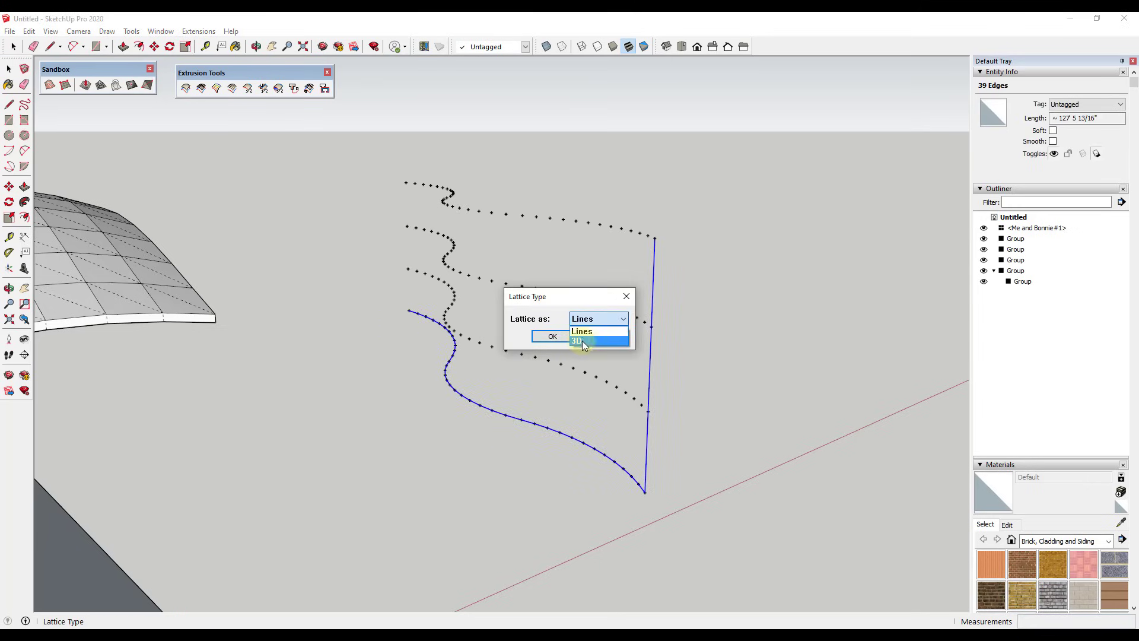
pyautogui.click(579, 340)
pyautogui.click(543, 339)
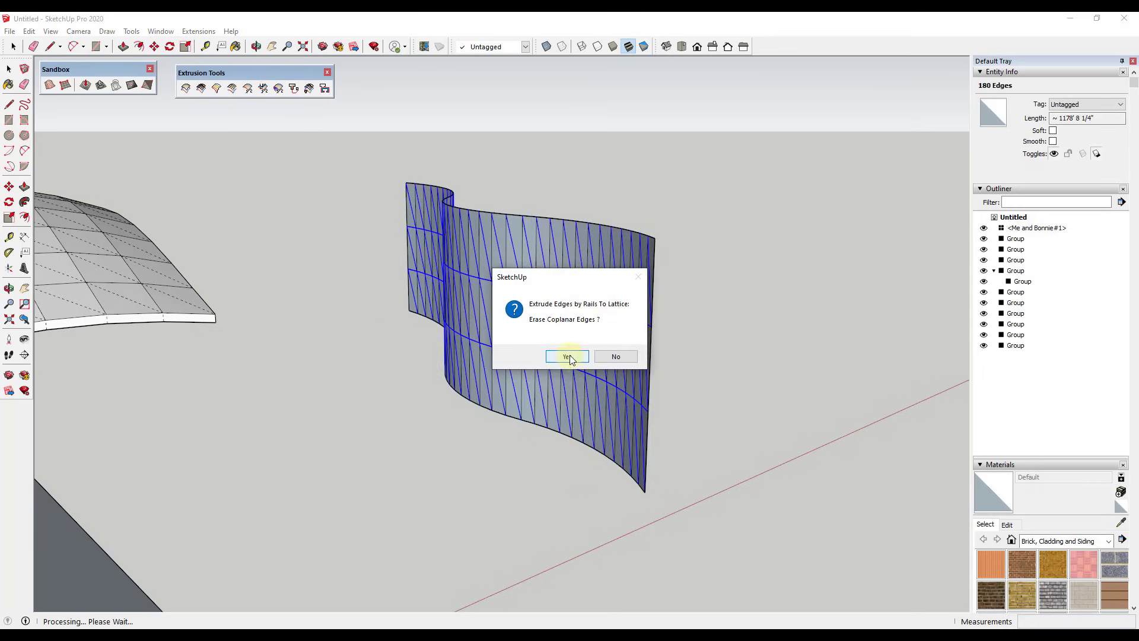
pyautogui.click(568, 357)
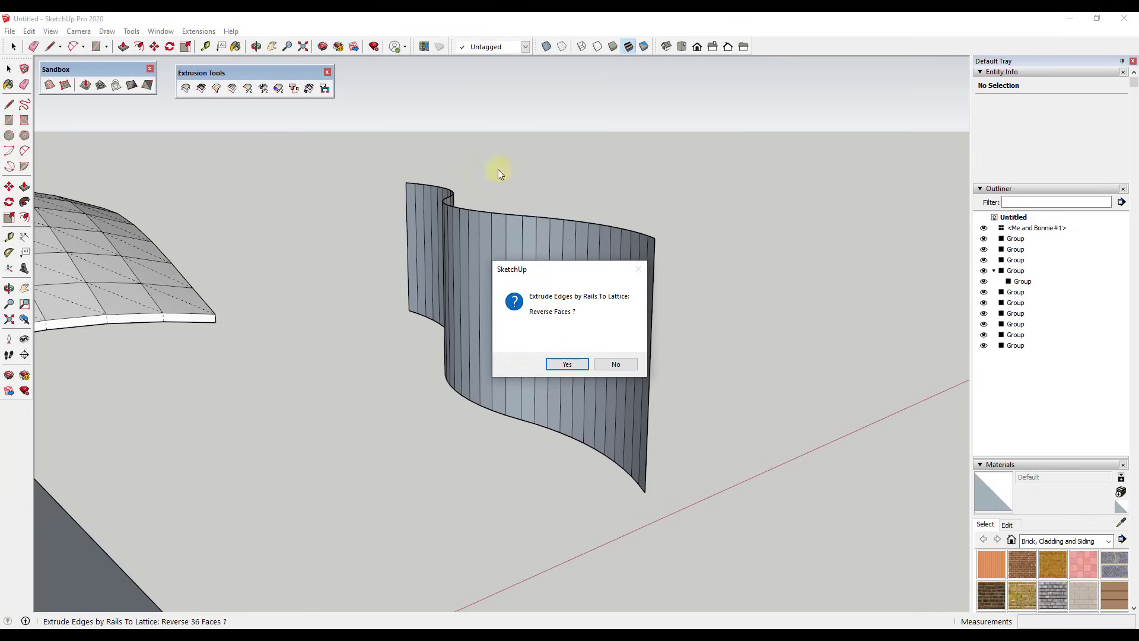
pyautogui.click(574, 363)
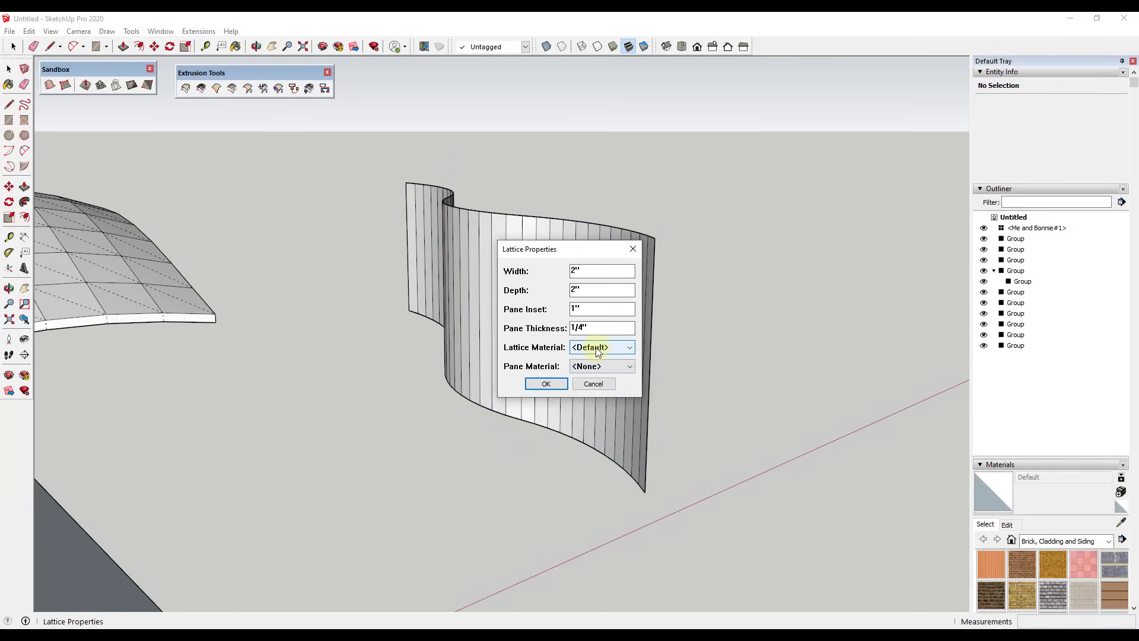
# - Generate the lattice with 'Glass' as the pane material, keeping the original curves, and view the finished wall
pyautogui.click(595, 367)
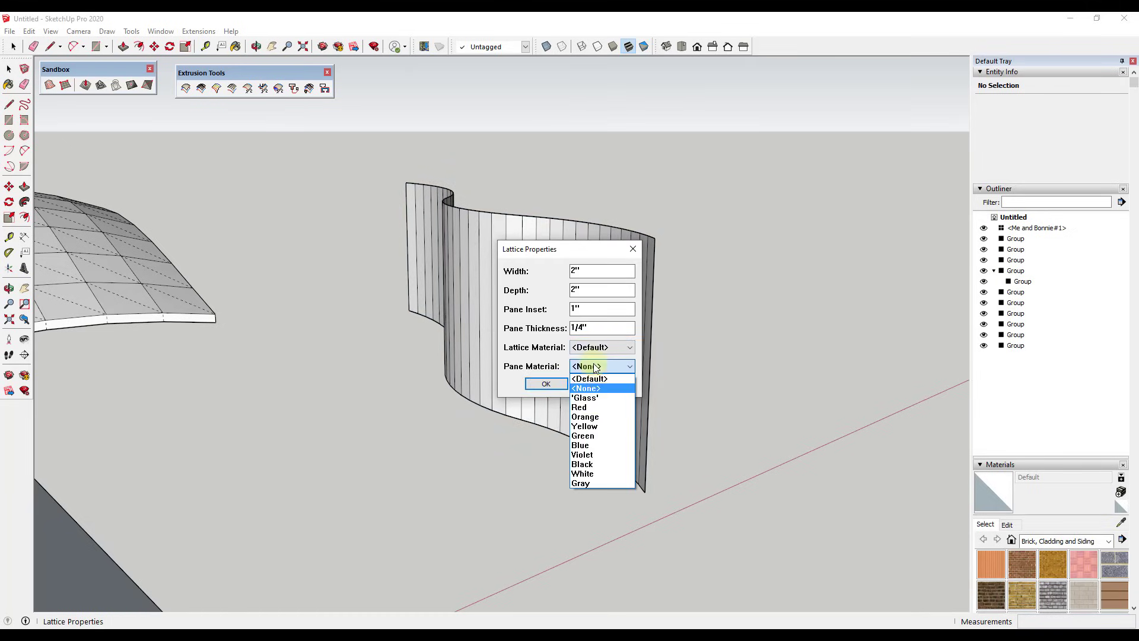
pyautogui.click(595, 399)
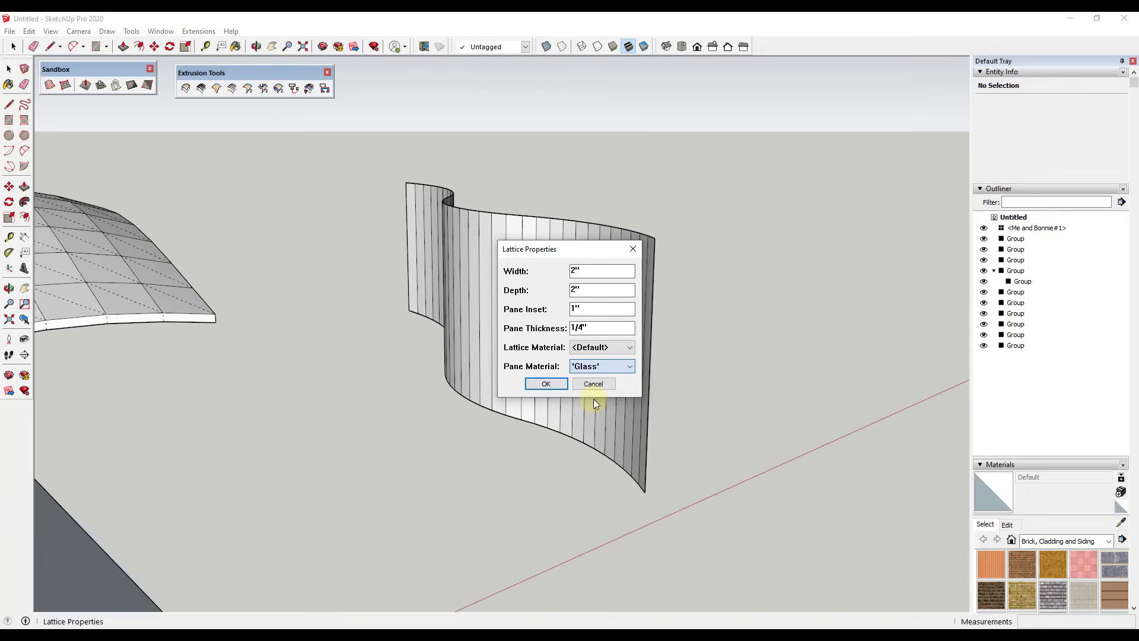
pyautogui.click(546, 384)
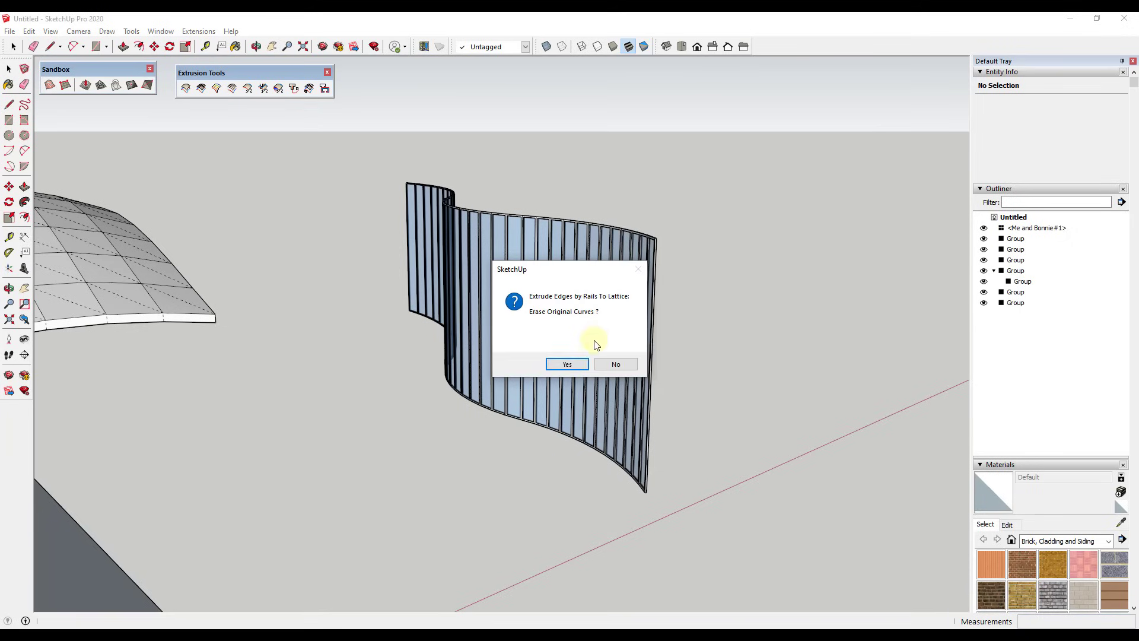
pyautogui.click(614, 364)
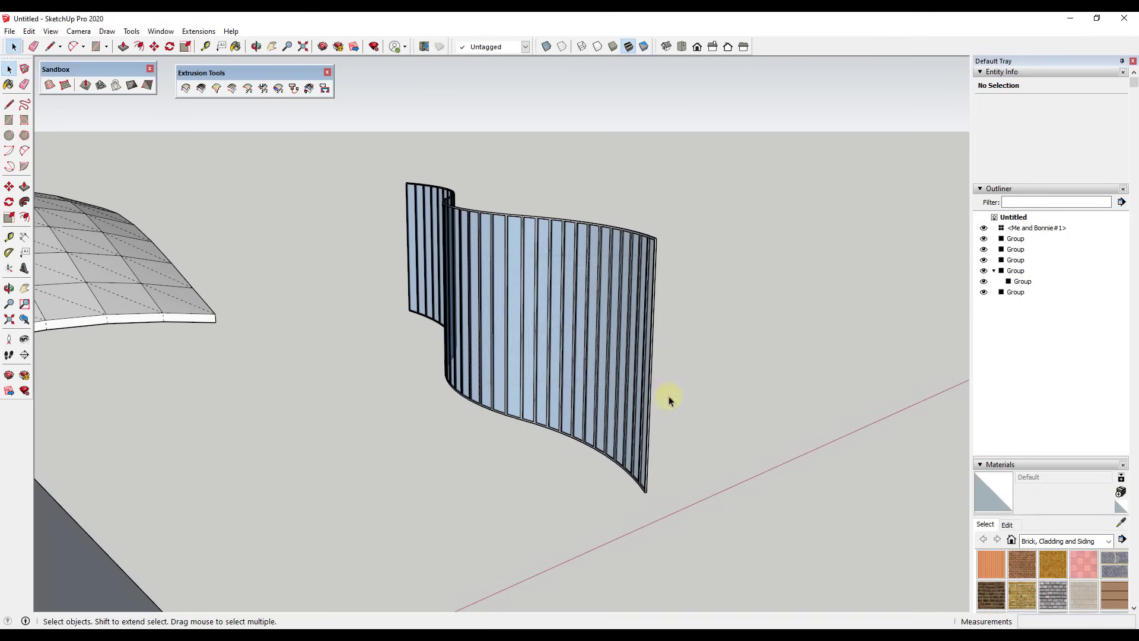
pyautogui.moveTo(666, 394)
pyautogui.mouseDown(button='middle')
pyautogui.moveTo(399, 376)
pyautogui.moveTo(237, 386)
pyautogui.moveTo(227, 437)
pyautogui.mouseUp(button='middle')
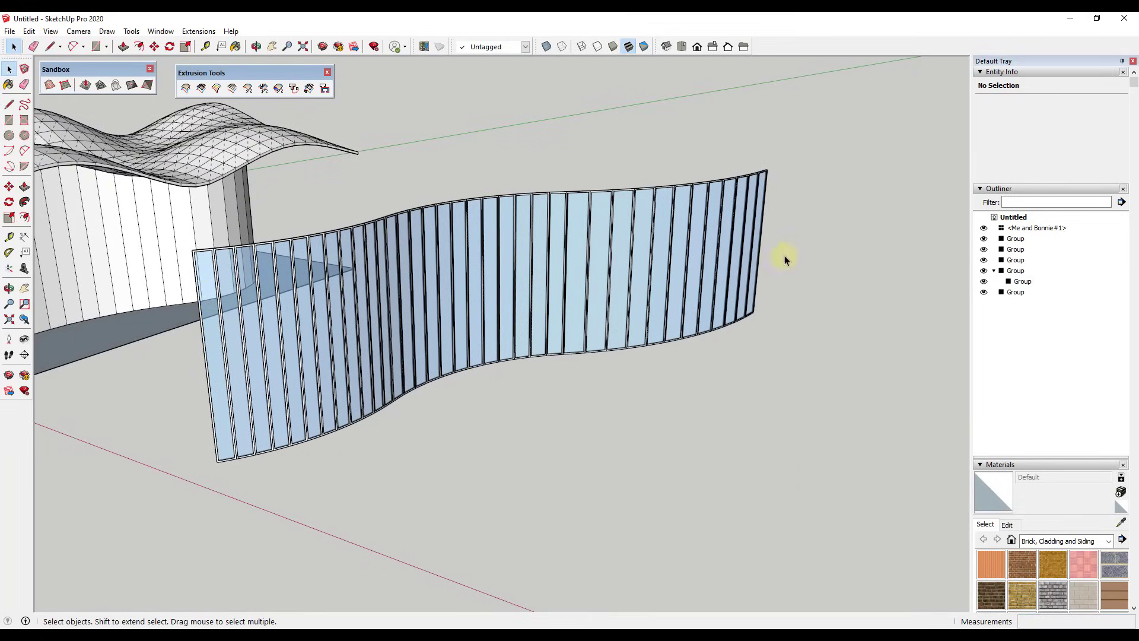
pyautogui.moveTo(783, 255); pyautogui.dragTo(391, 444, button='middle')
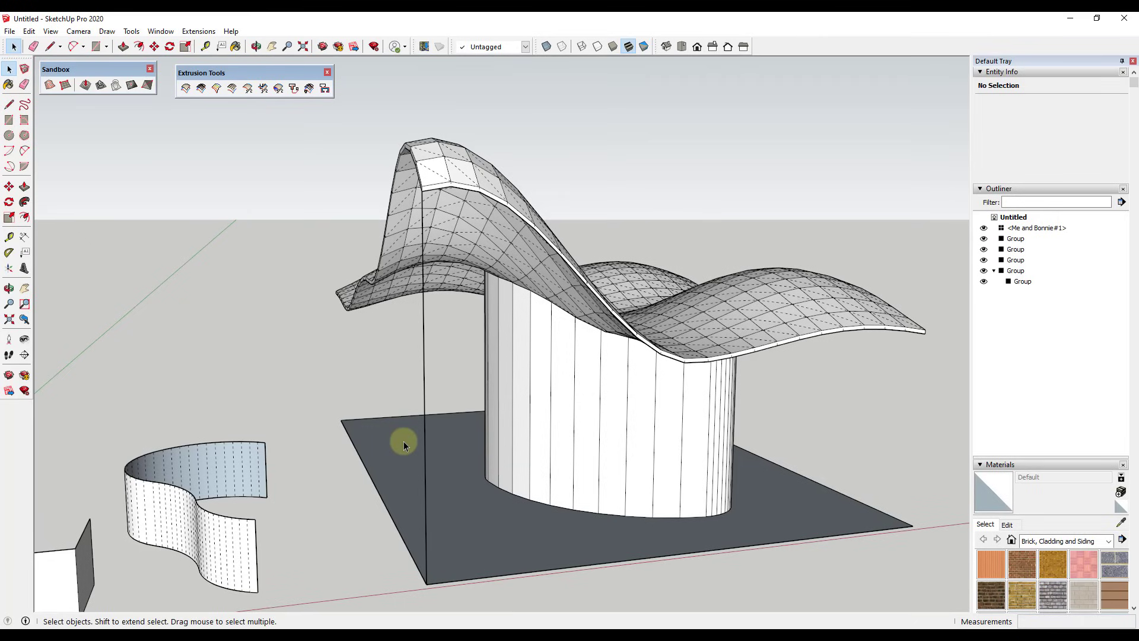
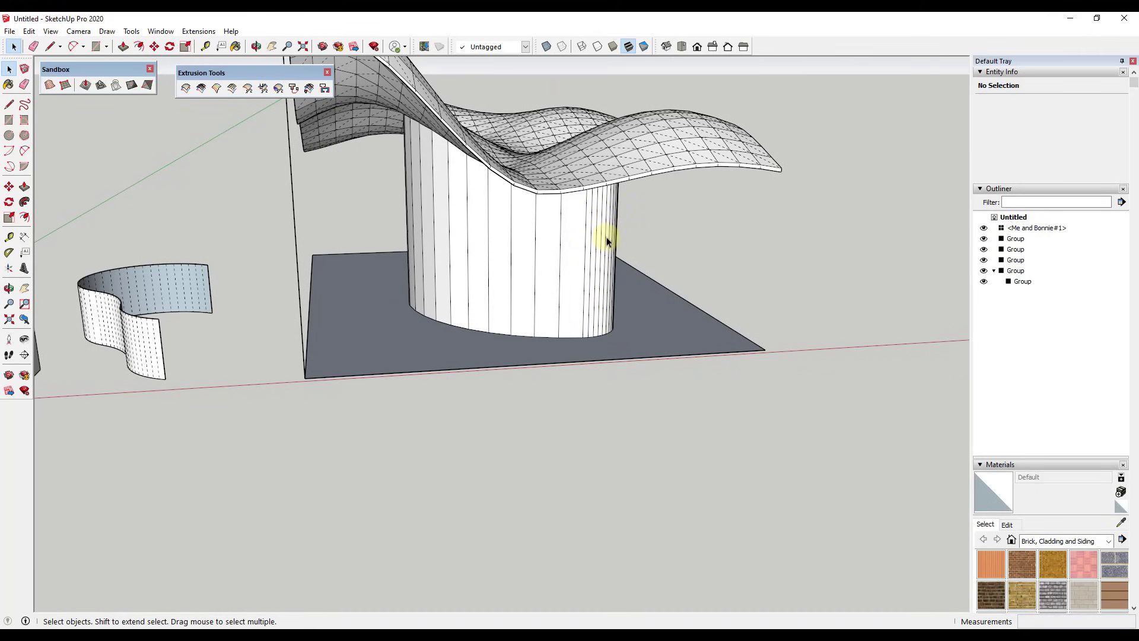
# - Examine the extruded column where it meets the wavy terrain, opening its group and the nested wall group
pyautogui.moveTo(600, 237); pyautogui.dragTo(622, 216, button='middle')
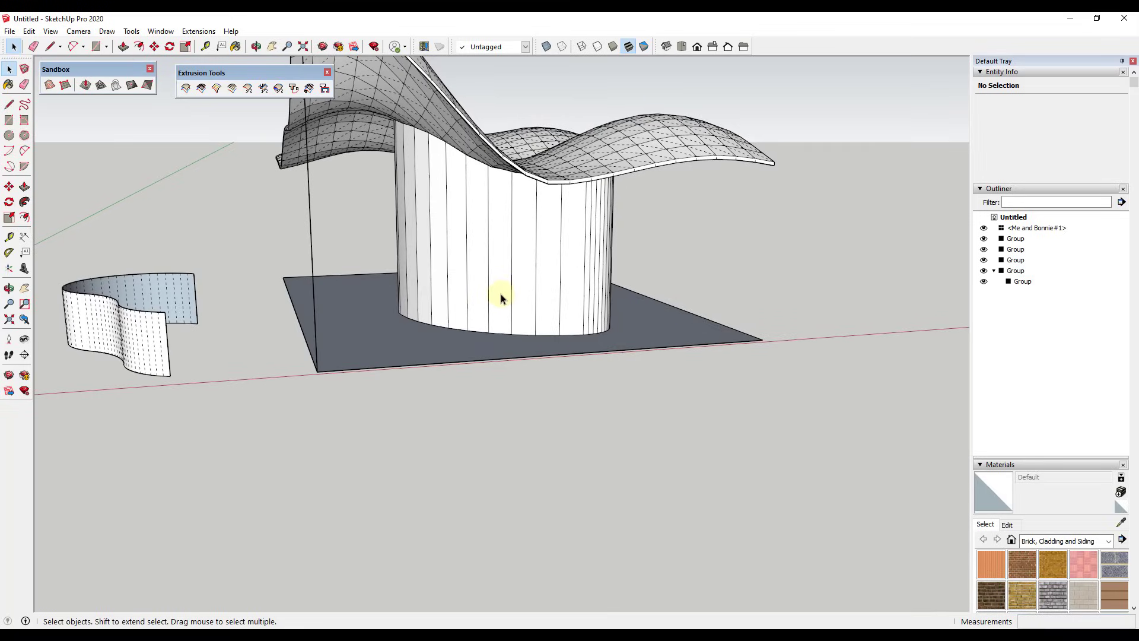
pyautogui.scroll(3, 644, 277)
pyautogui.moveTo(646, 279); pyautogui.dragTo(490, 475, button='middle')
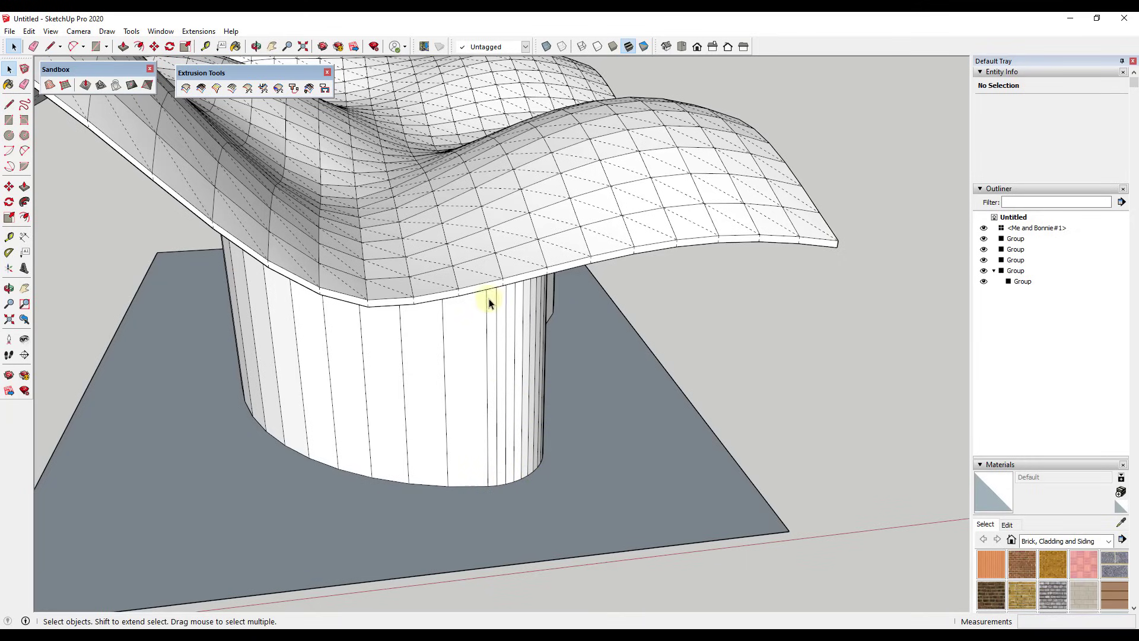
pyautogui.moveTo(490, 211); pyautogui.dragTo(478, 323, button='middle')
pyautogui.doubleClick(458, 267)
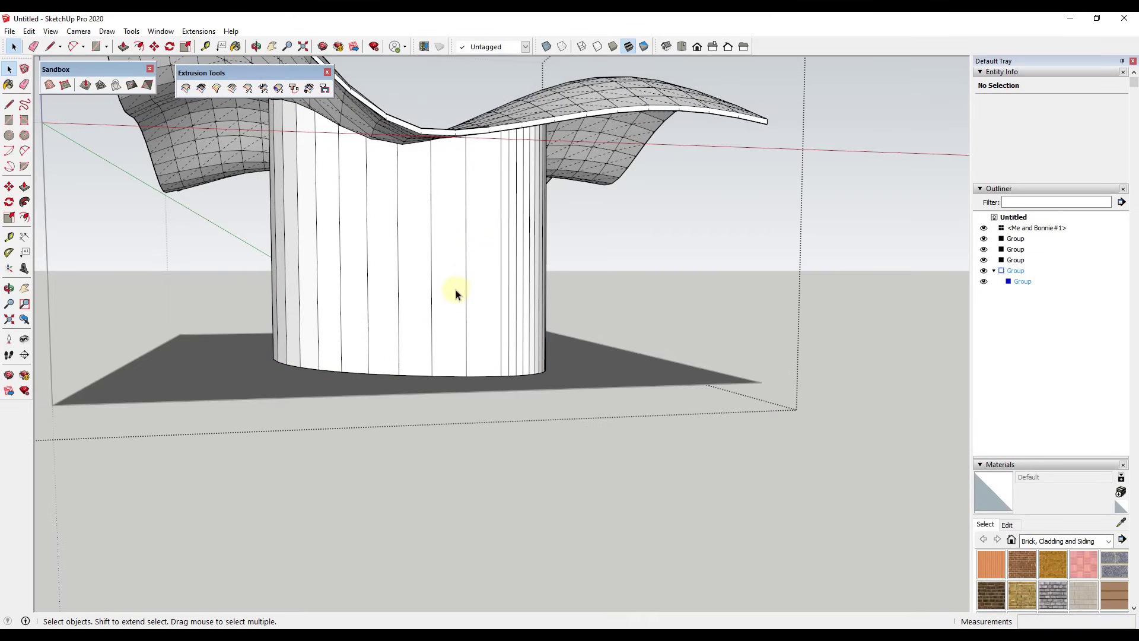
pyautogui.click(380, 269)
pyautogui.moveTo(384, 269); pyautogui.dragTo(507, 295, button='middle')
pyautogui.click(529, 305)
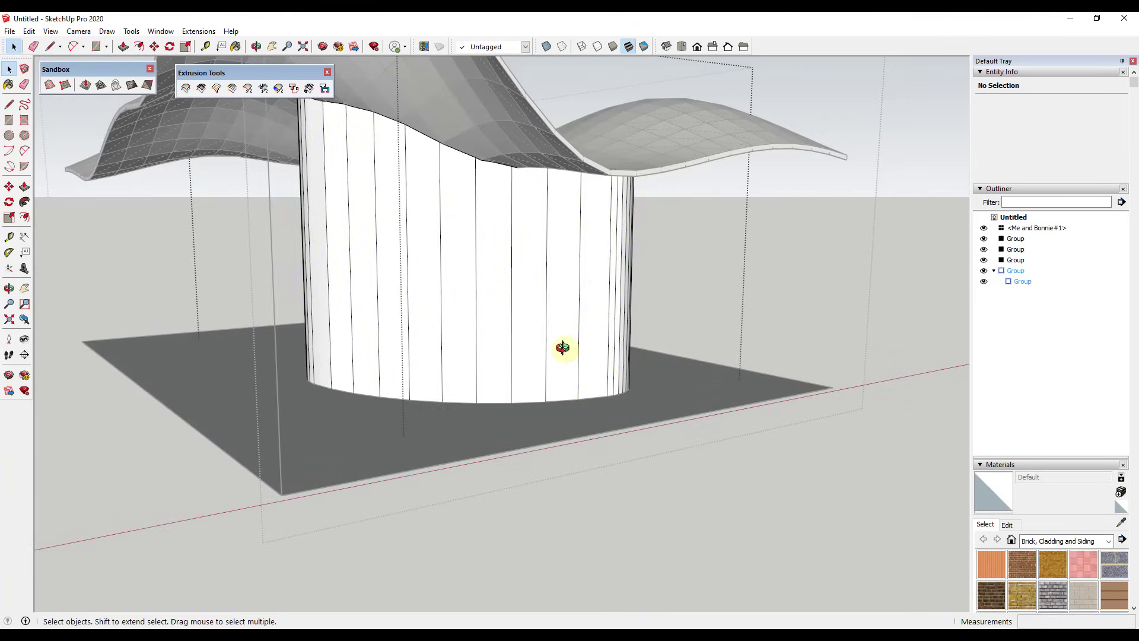
# - Leave the groups, hide the ground rectangle with its edges, and turn off the display of hidden geometry
pyautogui.moveTo(554, 346); pyautogui.dragTo(478, 386, button='middle')
pyautogui.click(497, 347)
pyautogui.click(259, 328)
pyautogui.moveTo(259, 327); pyautogui.dragTo(281, 449, button='middle')
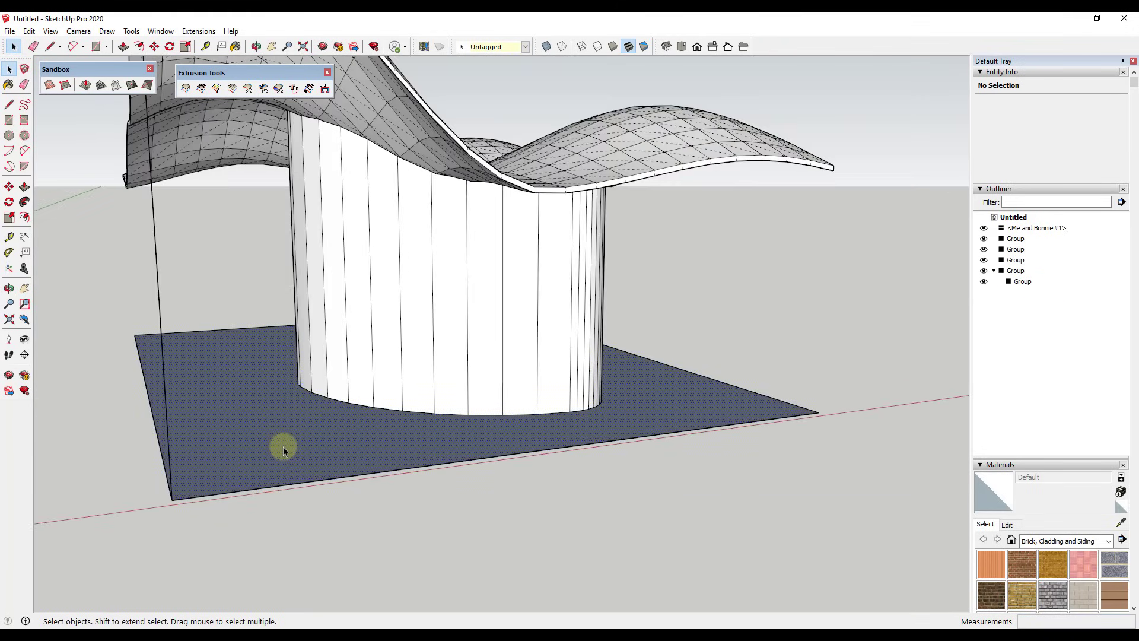
pyautogui.doubleClick(283, 446)
pyautogui.rightClick(283, 446)
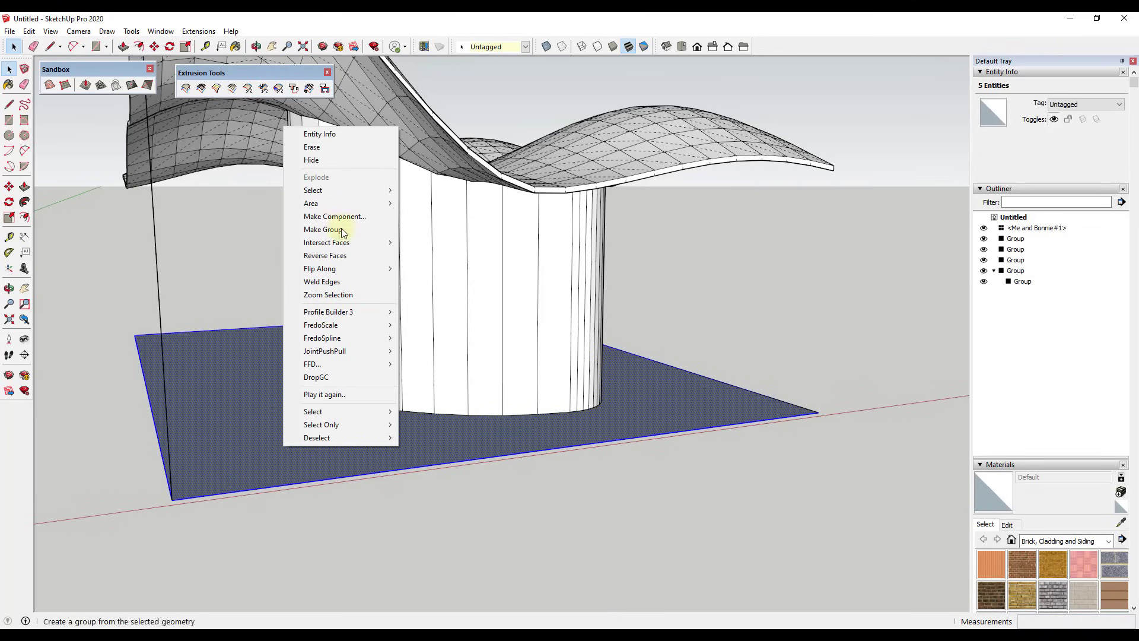
pyautogui.click(314, 160)
pyautogui.moveTo(461, 492); pyautogui.dragTo(280, 215, button='middle')
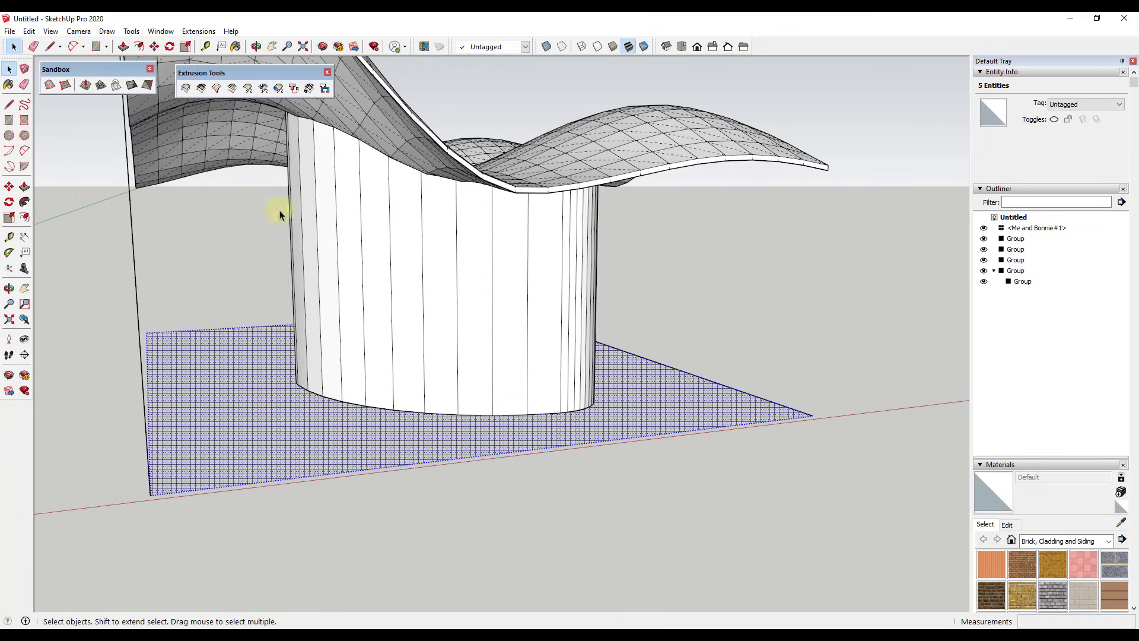
pyautogui.click(51, 31)
pyautogui.click(71, 70)
# - Open the column's outer group from below and select its bottom face with the bounding edges
pyautogui.moveTo(411, 385)
pyautogui.mouseDown(button='middle')
pyautogui.moveTo(399, 330)
pyautogui.moveTo(458, 326)
pyautogui.mouseUp(button='middle')
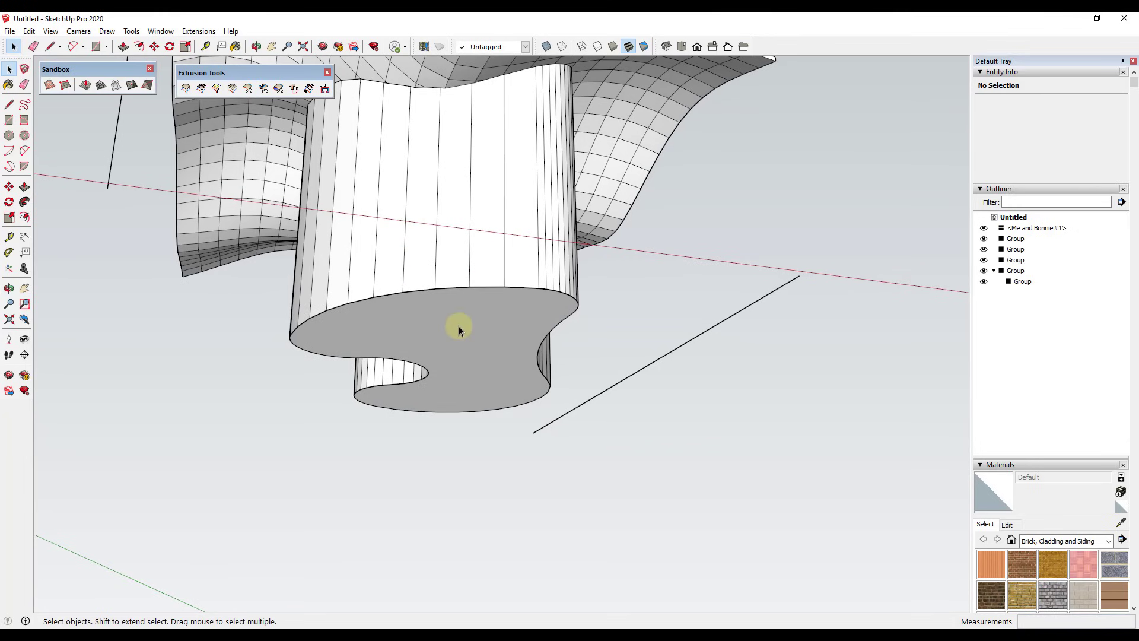
pyautogui.doubleClick(458, 326)
pyautogui.click(456, 326)
pyautogui.click(492, 273)
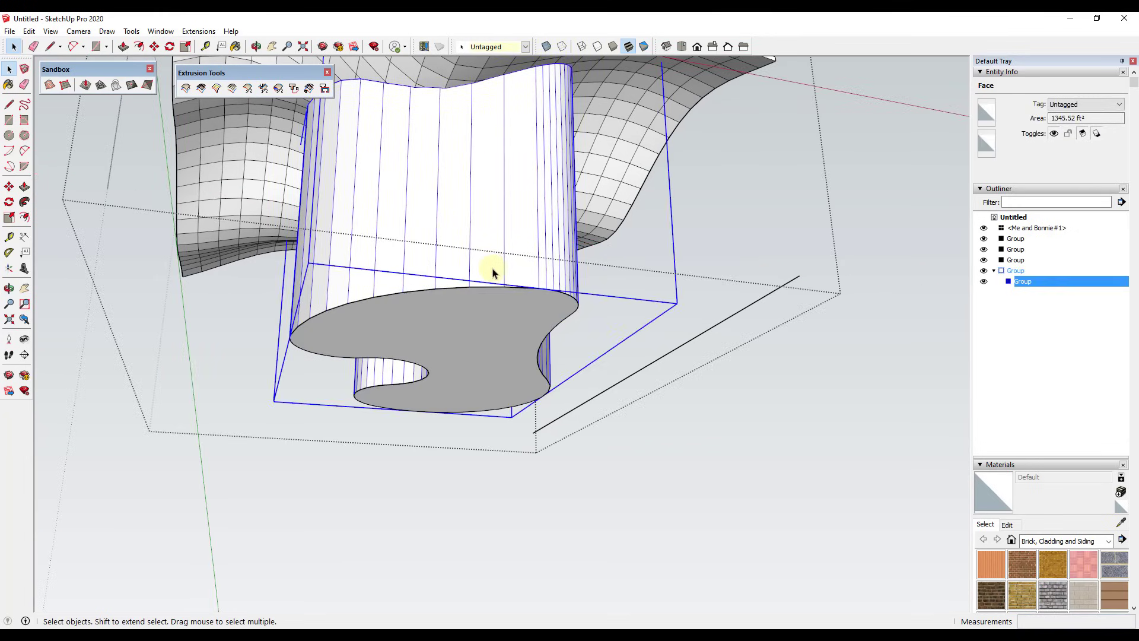
pyautogui.doubleClick(492, 330)
pyautogui.click(492, 329)
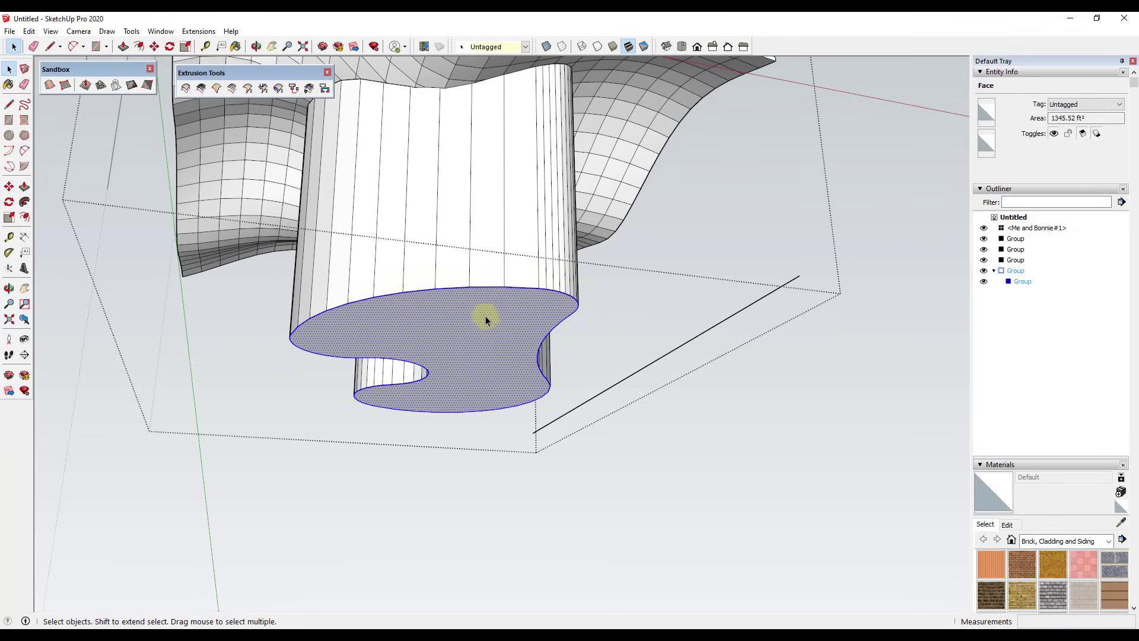
pyautogui.doubleClick(472, 255)
pyautogui.click(465, 329)
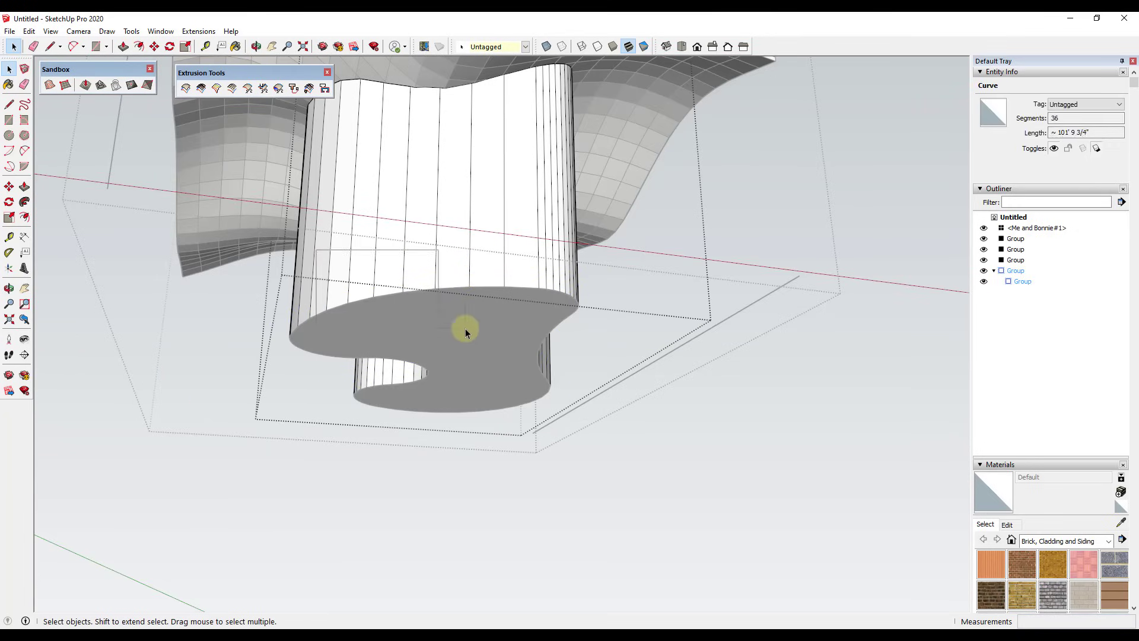
pyautogui.click(460, 338)
pyautogui.press('m')
pyautogui.click(394, 305)
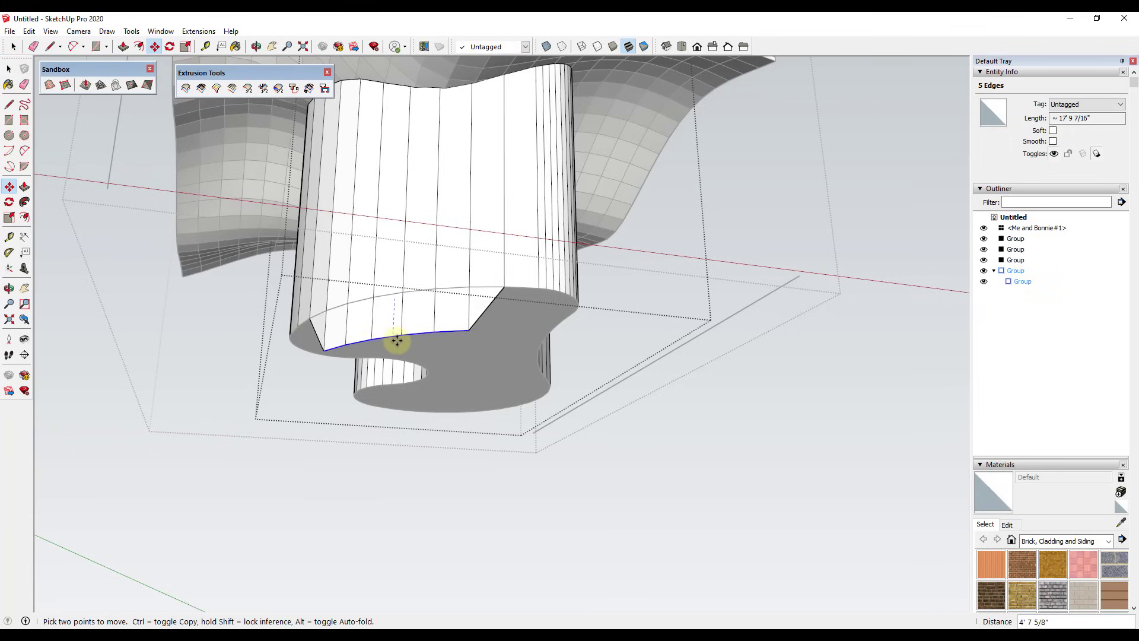
pyautogui.press('space')
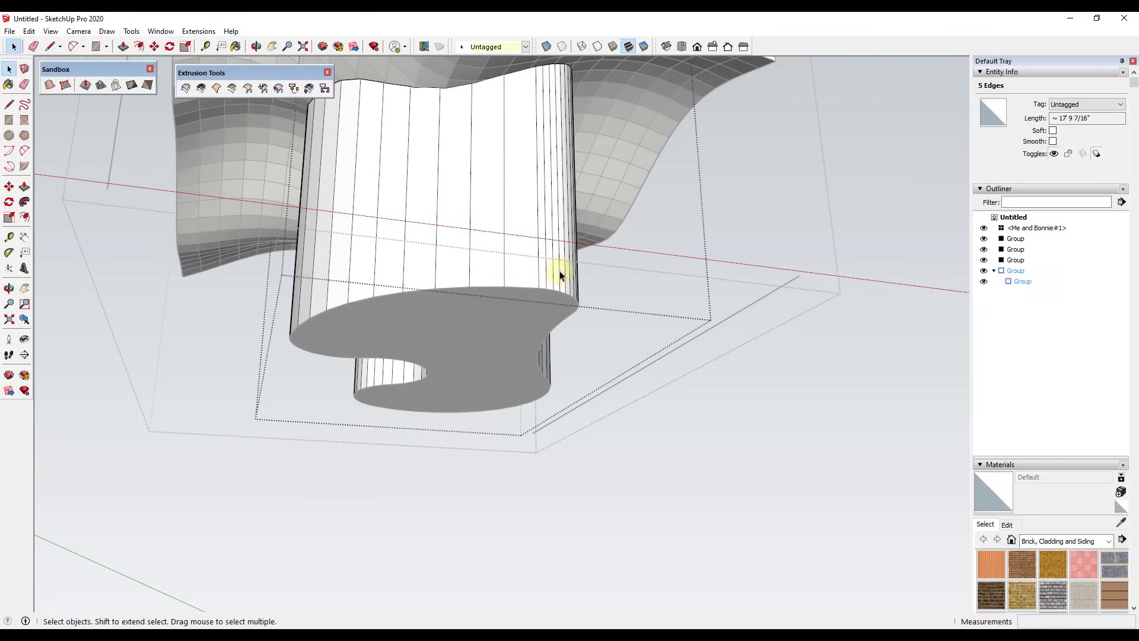
# - Hide the face that closes the underside of the column
pyautogui.moveTo(473, 334); pyautogui.dragTo(475, 341, button='middle')
pyautogui.rightClick(476, 341)
pyautogui.click(504, 77)
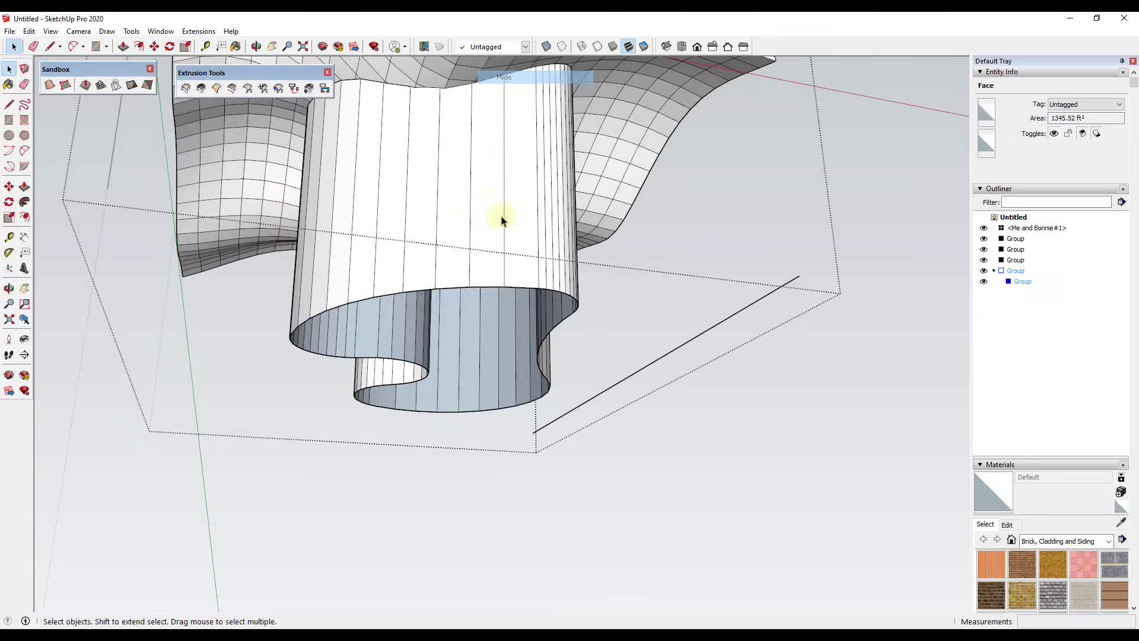
# - Copy the wall's base edges straight up about 21' 11 9/16" and divide the distance into three equal spacings with /3
pyautogui.moveTo(489, 277); pyautogui.dragTo(478, 326, button='middle')
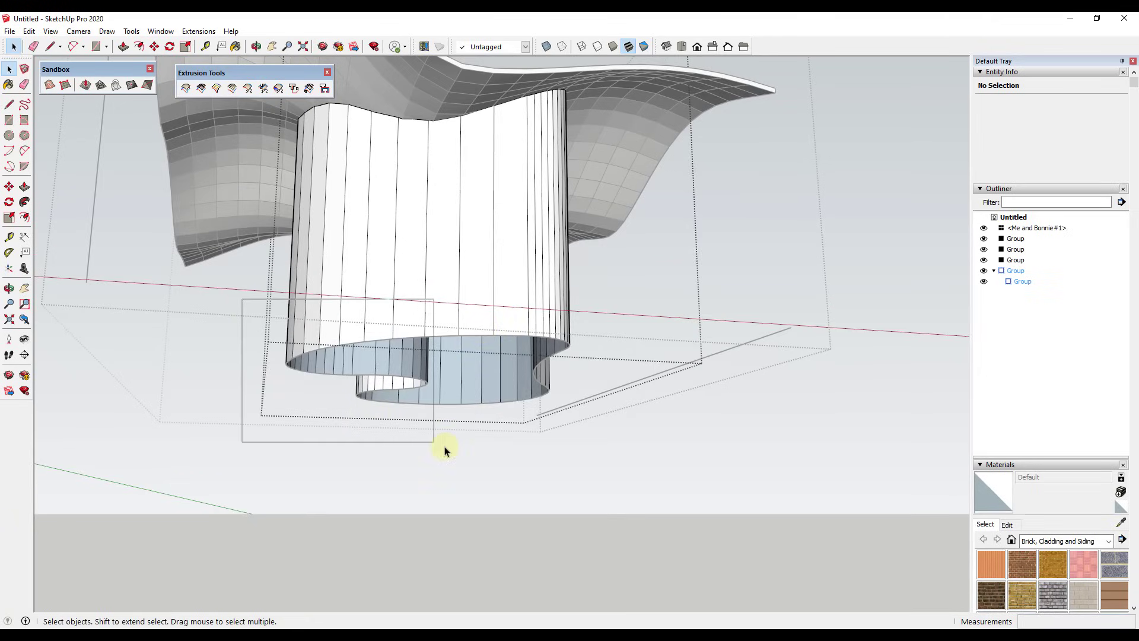
pyautogui.click(554, 408)
pyautogui.moveTo(554, 408); pyautogui.dragTo(506, 449, button='middle')
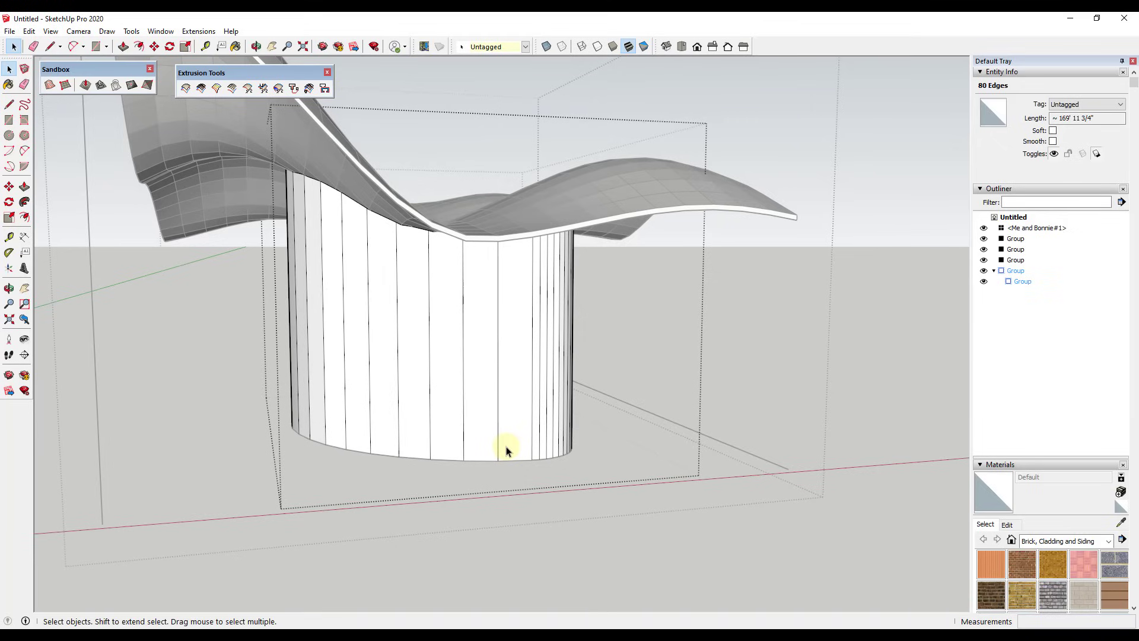
pyautogui.press('m')
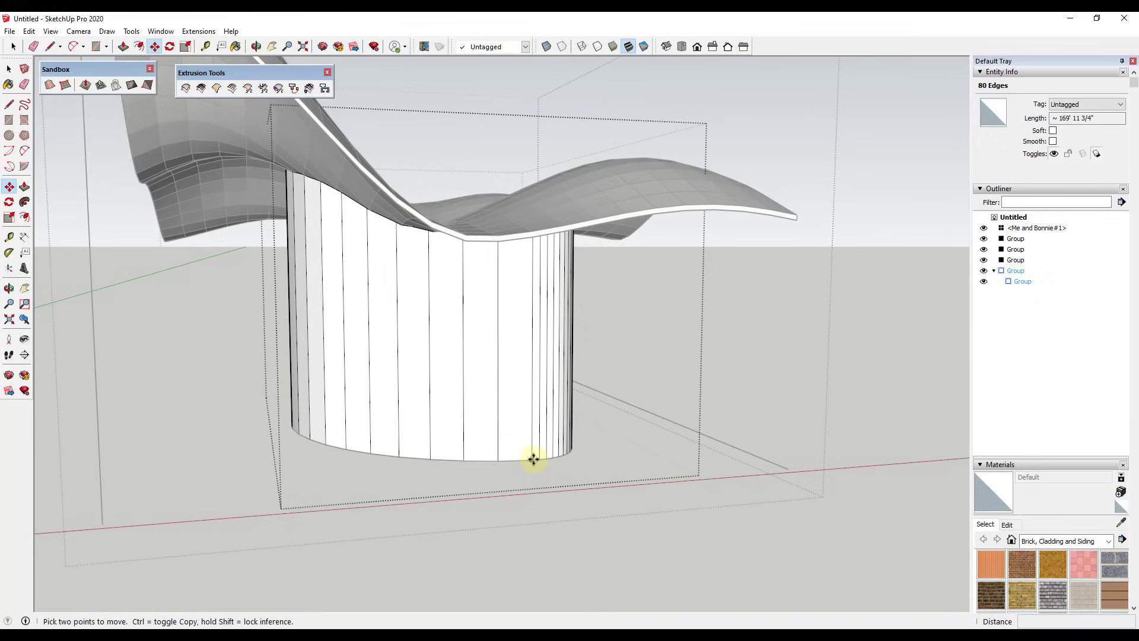
pyautogui.click(533, 459)
pyautogui.press('ctrl')
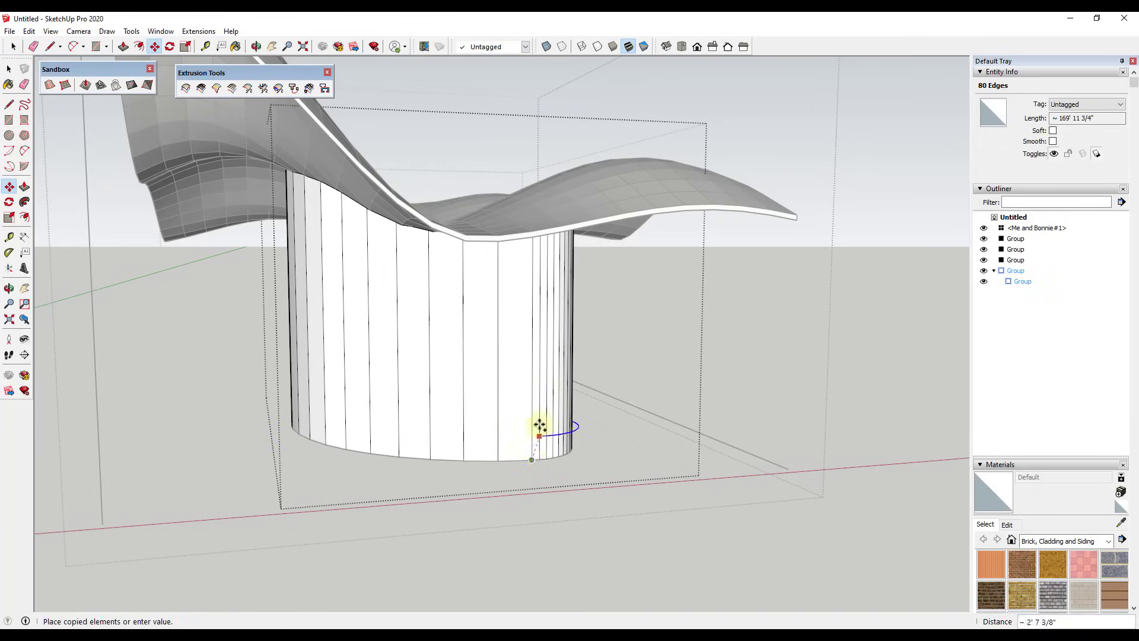
pyautogui.click(533, 248)
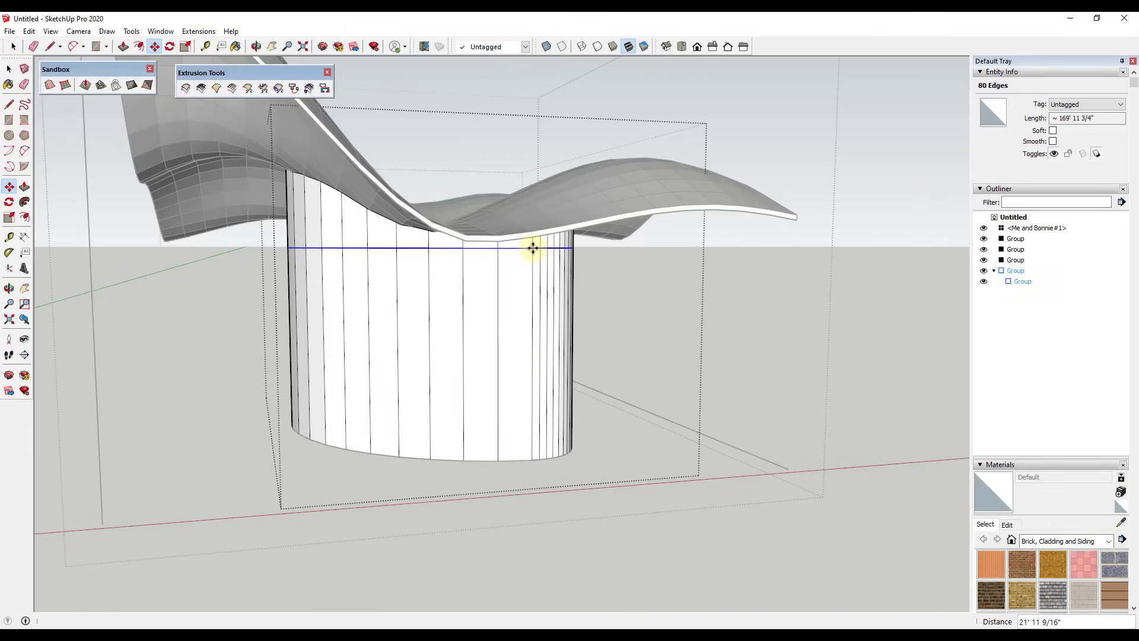
pyautogui.press('Return')
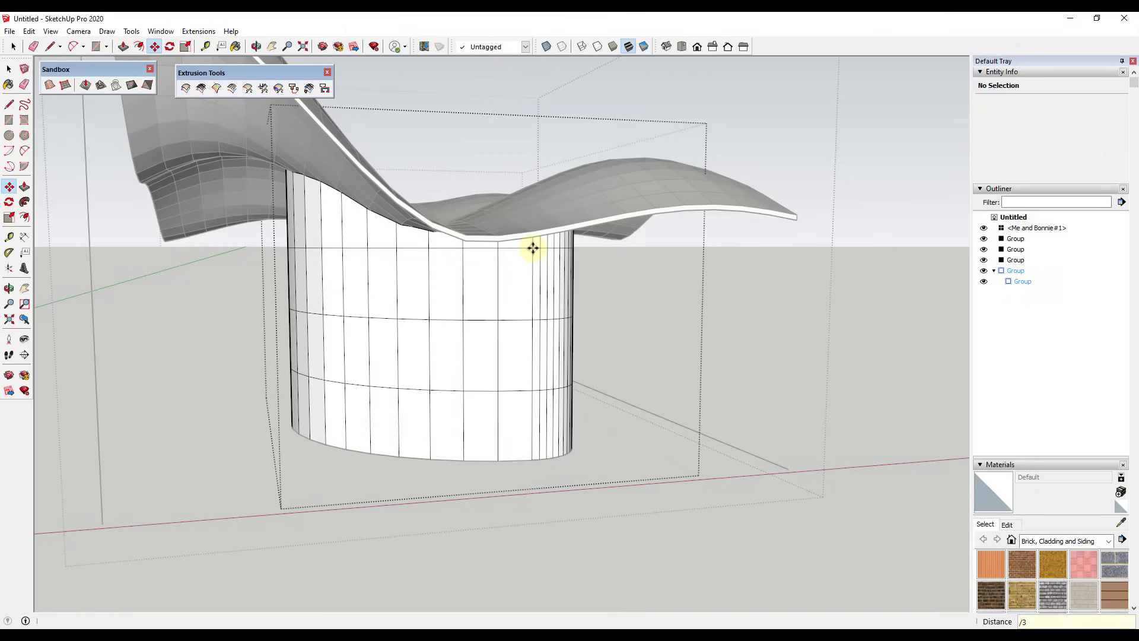
# - Select all connected geometry of the column wall and turn on the display of hidden geometry
pyautogui.moveTo(659, 460); pyautogui.dragTo(536, 353, button='middle')
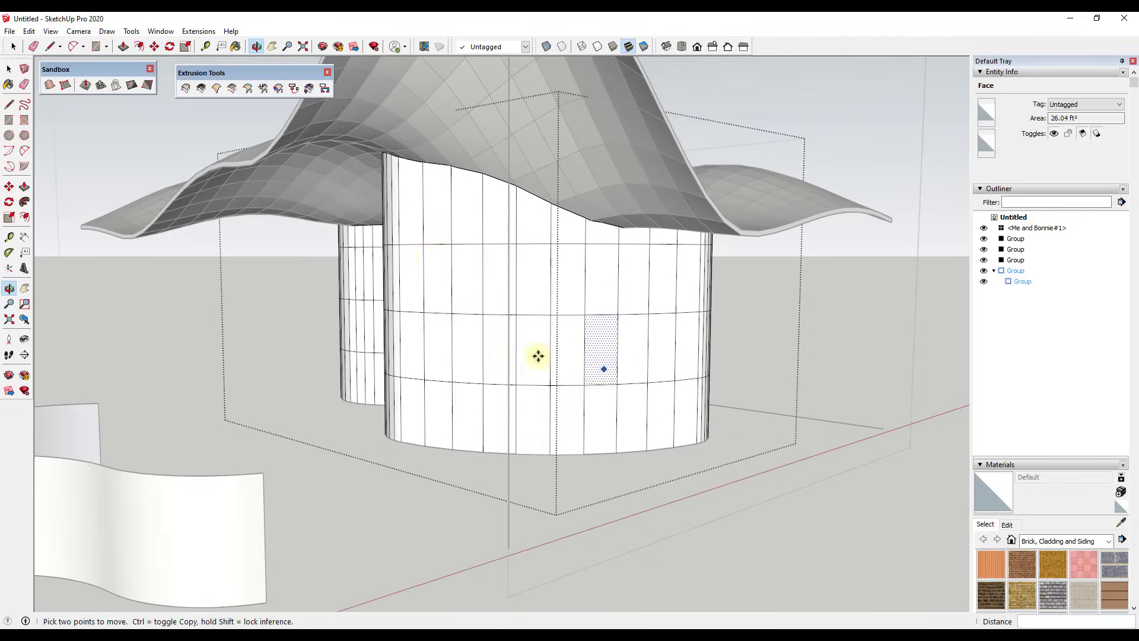
pyautogui.press('space')
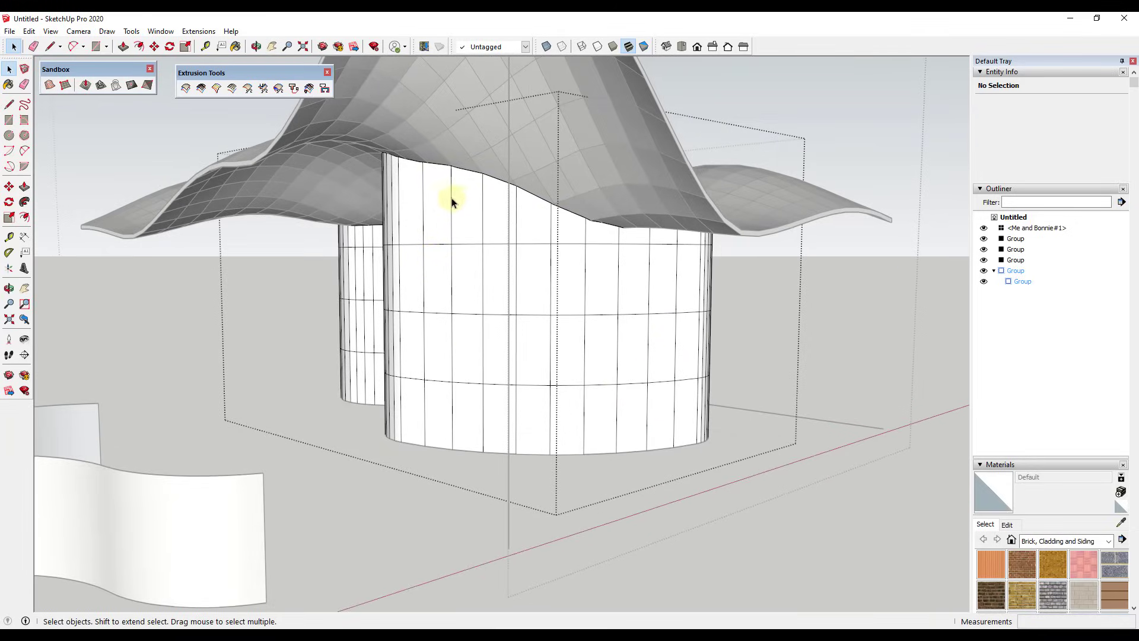
pyautogui.tripleClick(431, 199)
pyautogui.moveTo(433, 193); pyautogui.dragTo(463, 296, button='middle')
pyautogui.click(51, 31)
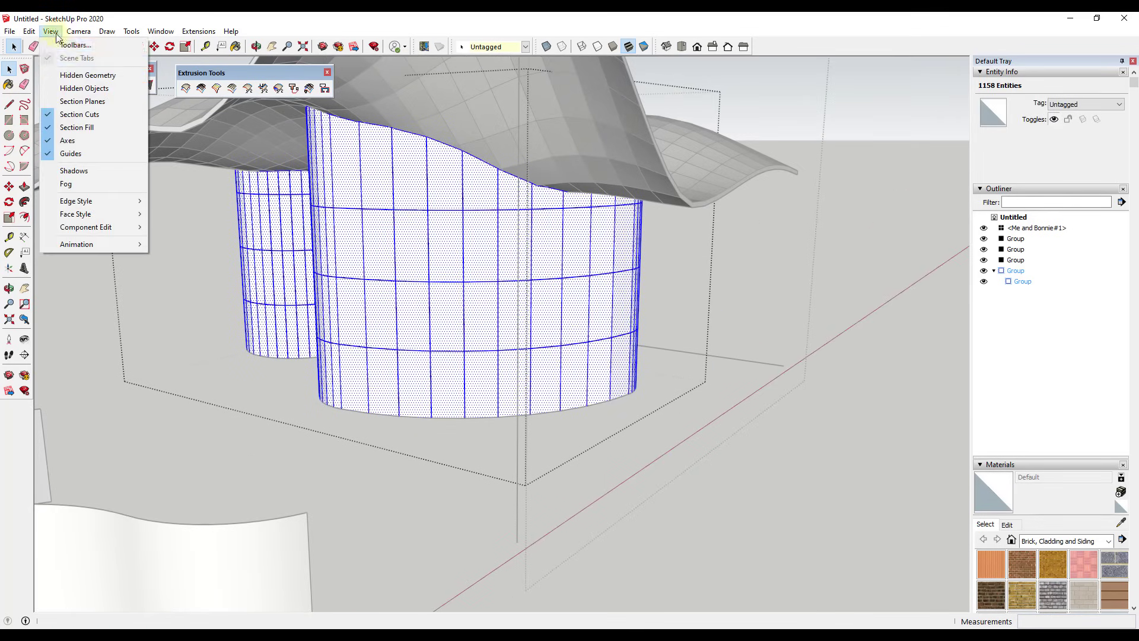
pyautogui.click(68, 72)
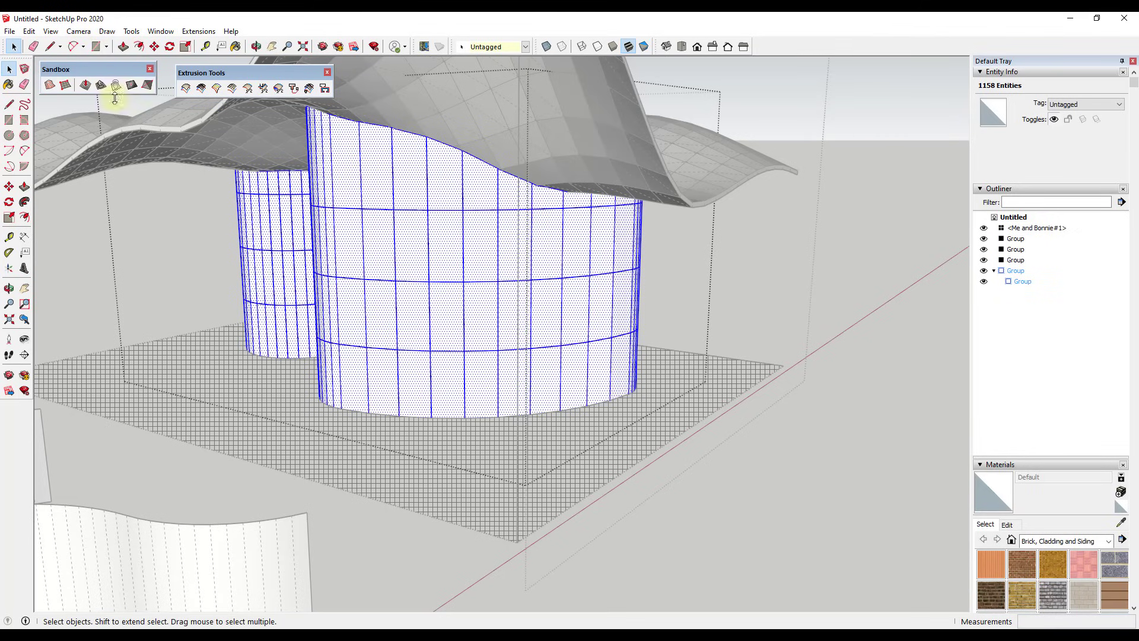
# - Leave the nested wall group and reopen it for editing
pyautogui.moveTo(449, 237); pyautogui.dragTo(542, 282, button='middle')
pyautogui.click(631, 277)
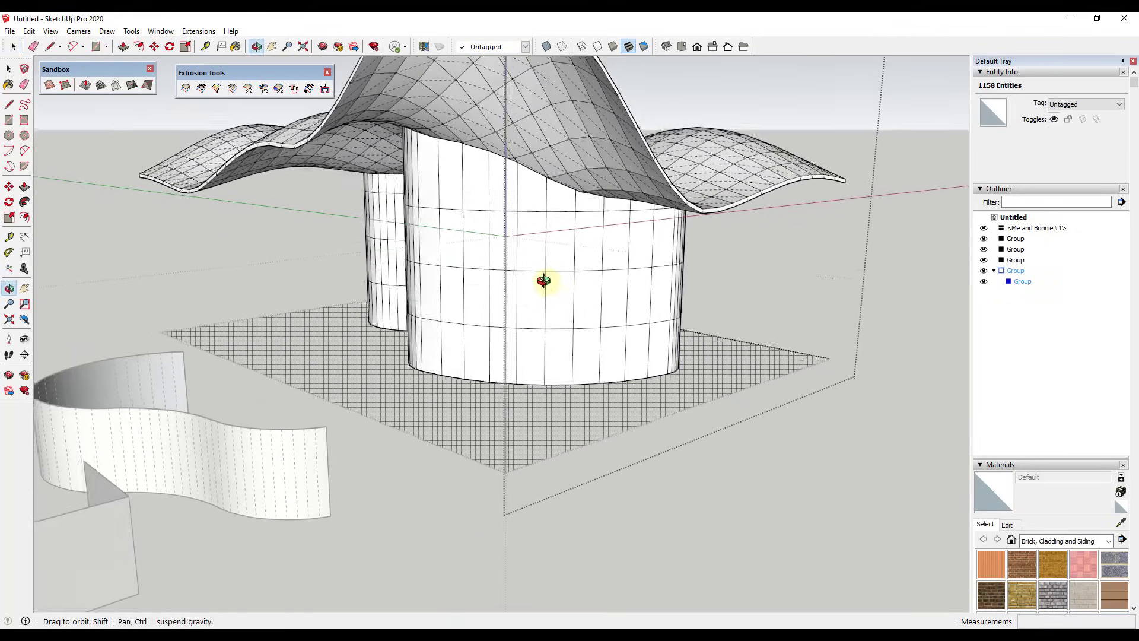
pyautogui.click(553, 285)
pyautogui.scroll(3, 689, 290)
pyautogui.moveTo(689, 290); pyautogui.dragTo(516, 279, button='middle')
pyautogui.doubleClick(526, 343)
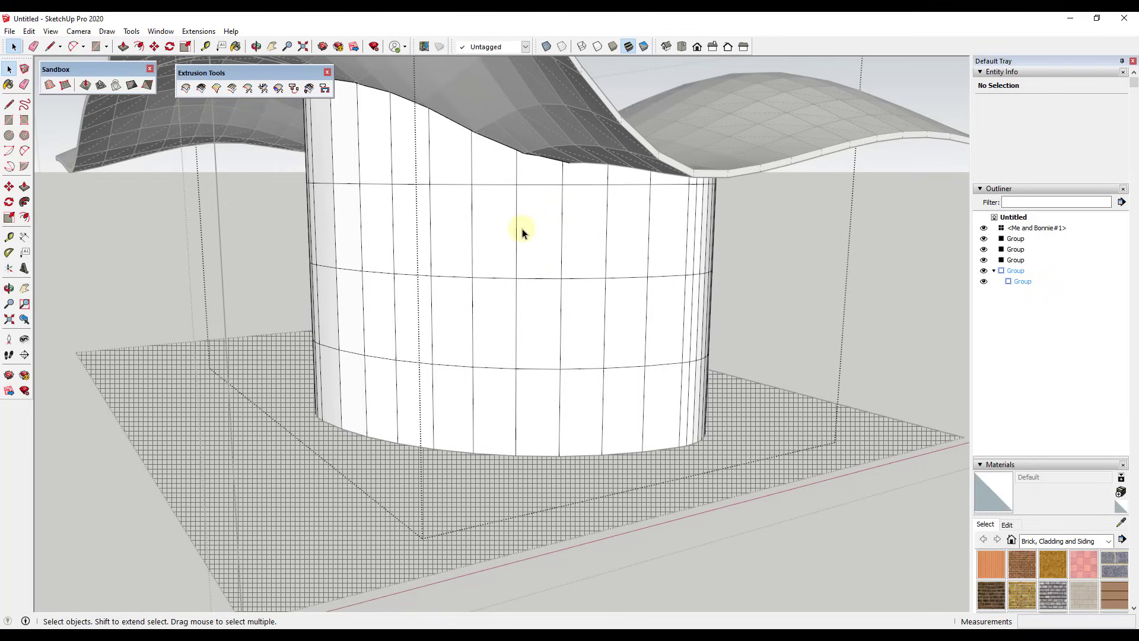
pyautogui.scroll(-3, 525, 233)
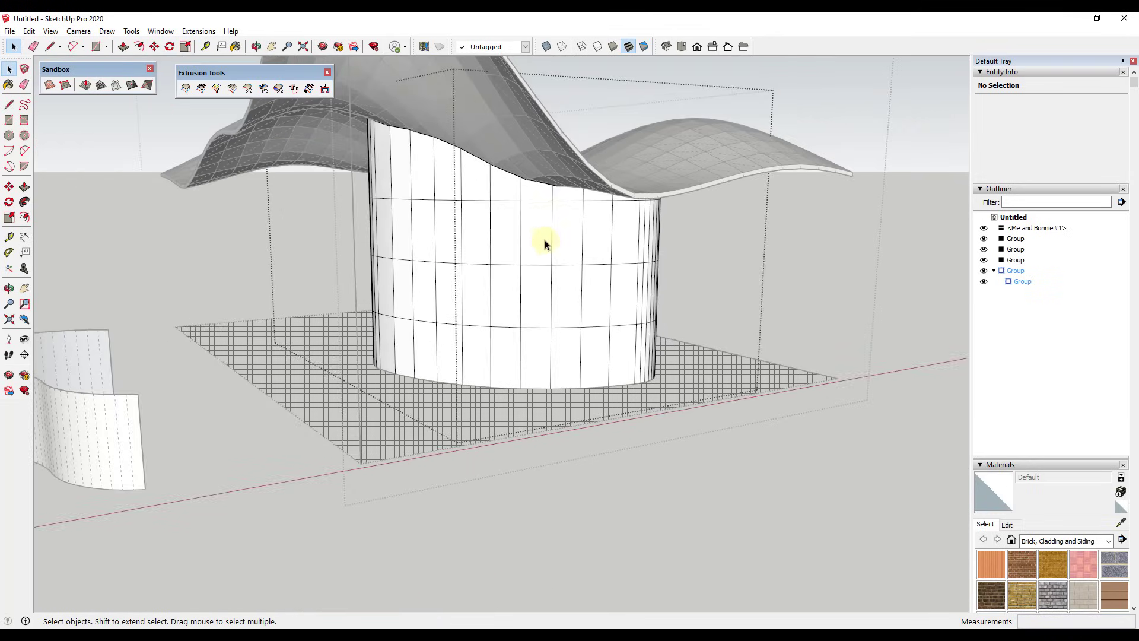
# - Run Lattice Maker on the entire column wall with 'Glass' as the pane material, keeping the 2" width and depth
pyautogui.click(534, 240)
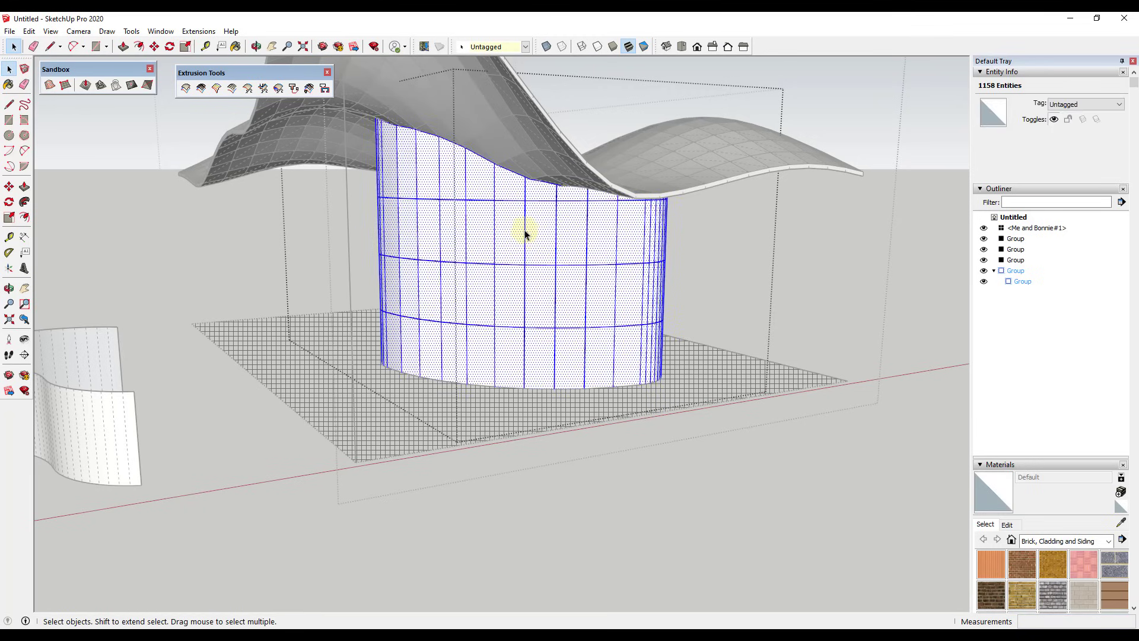
pyautogui.click(198, 31)
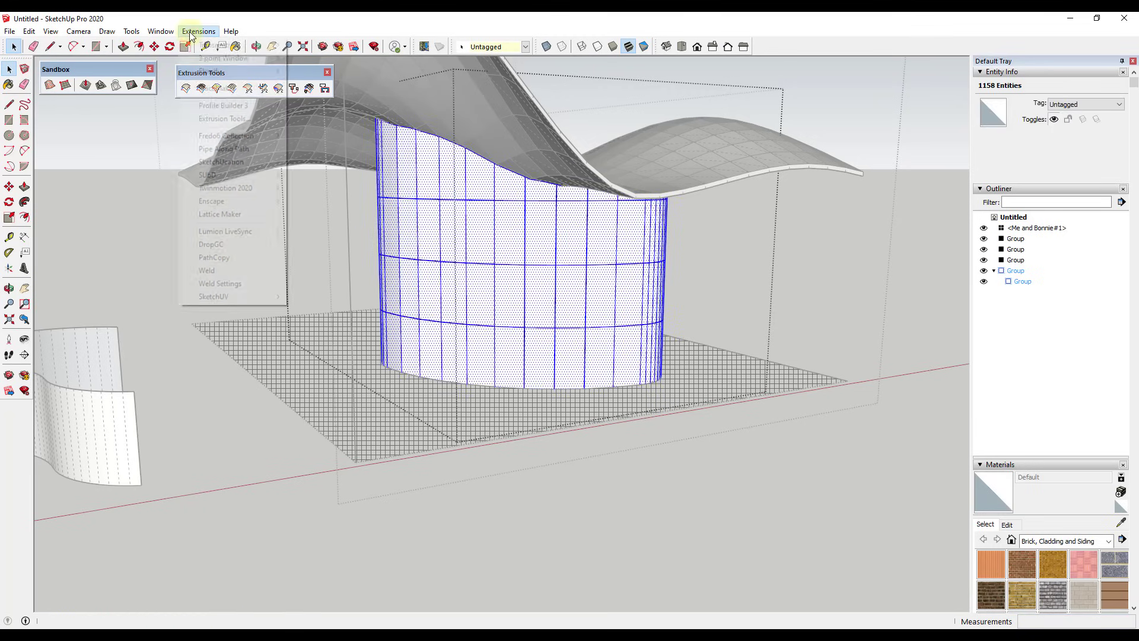
pyautogui.click(214, 214)
pyautogui.click(600, 366)
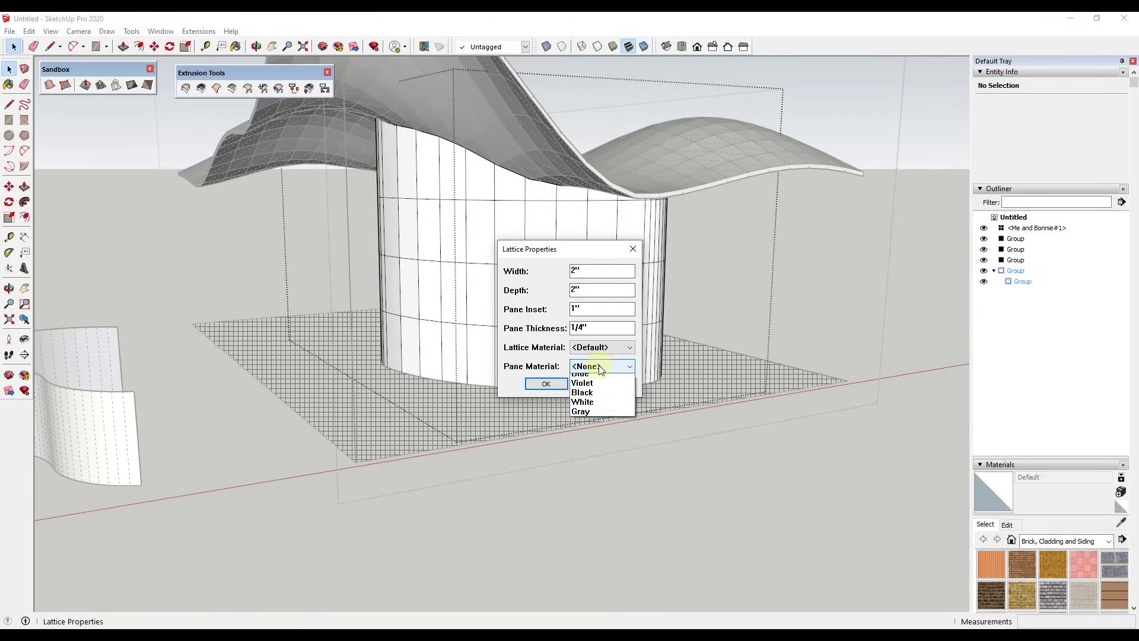
pyautogui.click(589, 400)
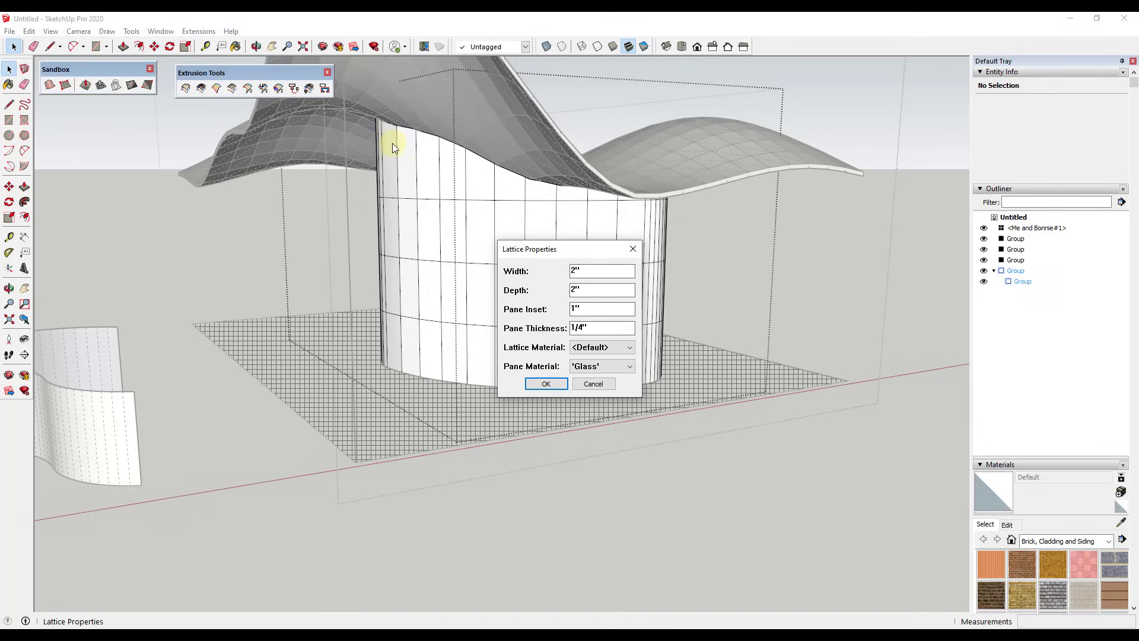
pyautogui.click(545, 383)
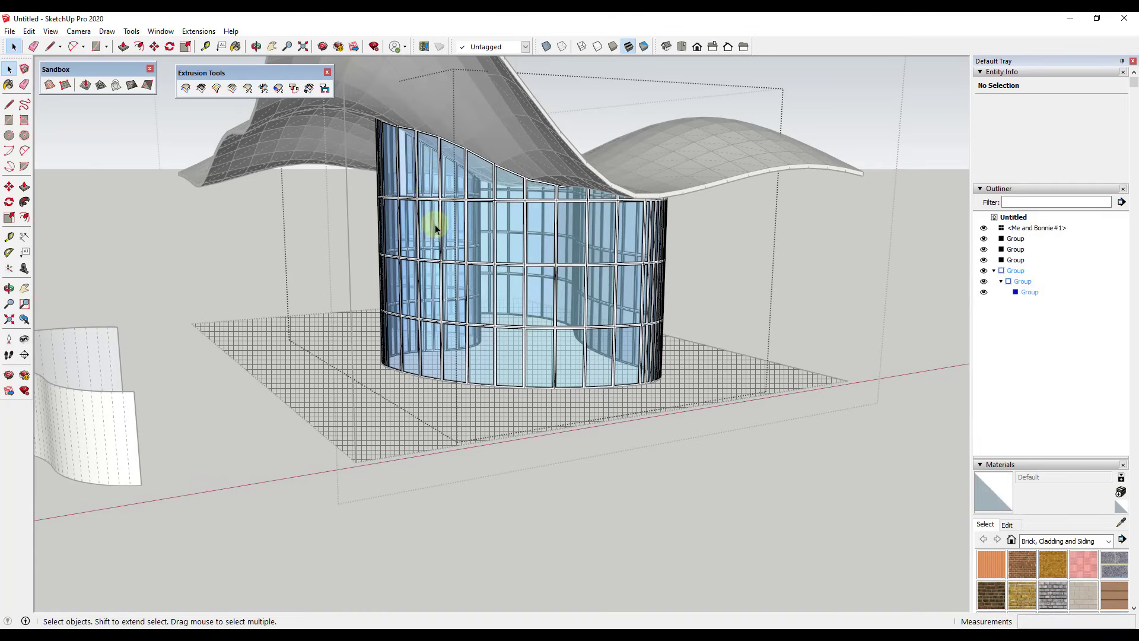
# - Inspect the glass lattice column beneath the terrain roof from several sides
pyautogui.moveTo(435, 224); pyautogui.dragTo(563, 292, button='middle')
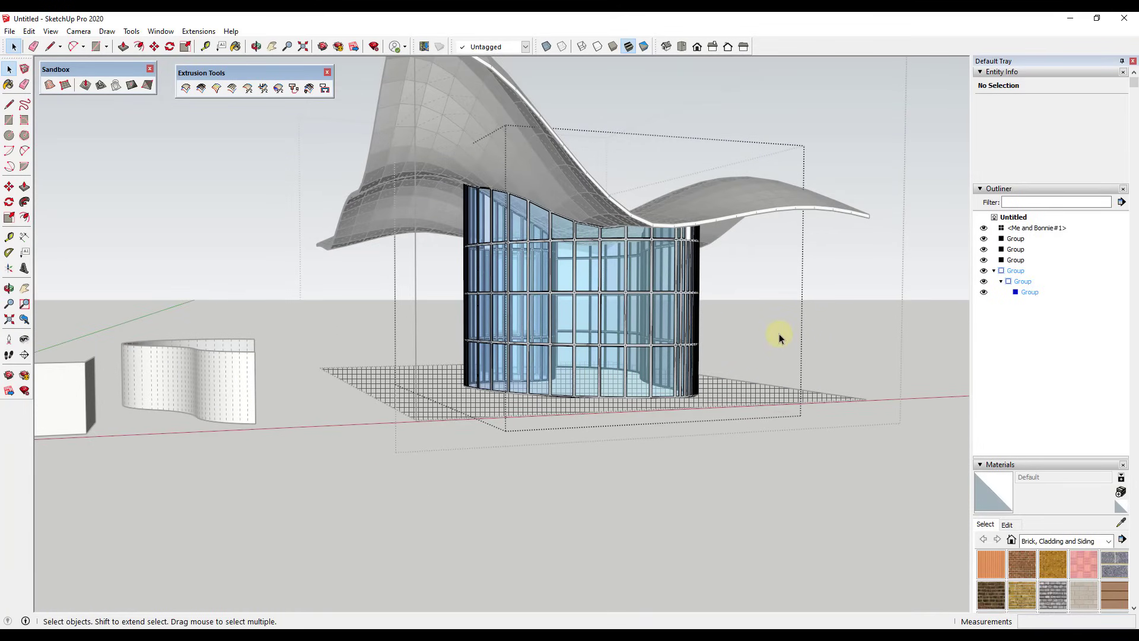
pyautogui.scroll(5, 778, 333)
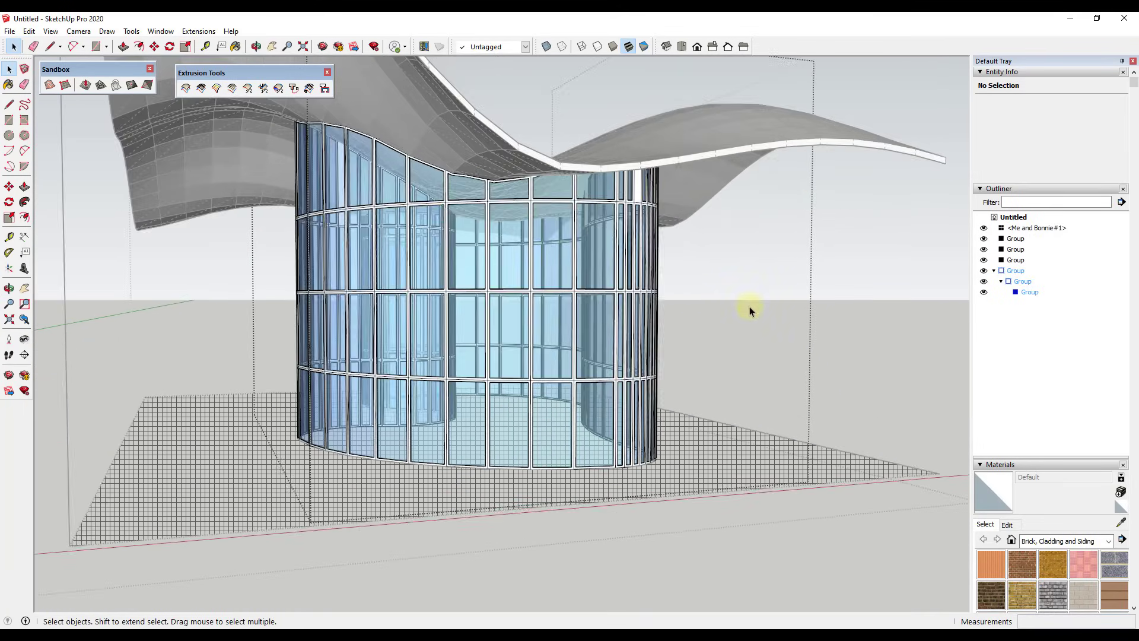
pyautogui.moveTo(750, 306); pyautogui.dragTo(532, 318, button='middle')
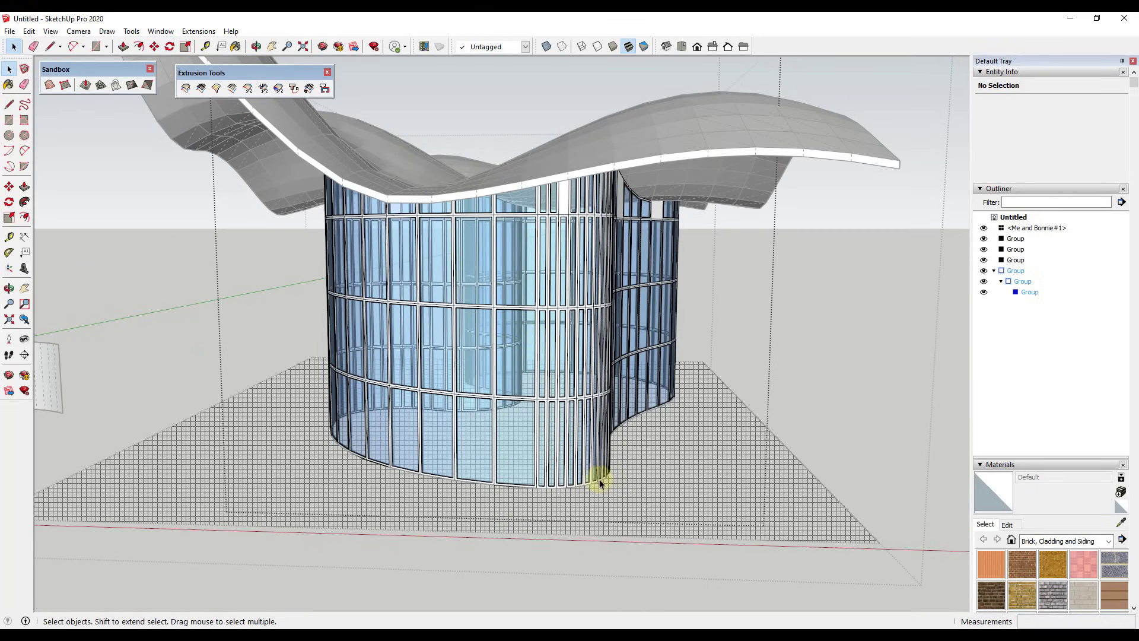
pyautogui.moveTo(508, 432); pyautogui.dragTo(745, 382, button='middle')
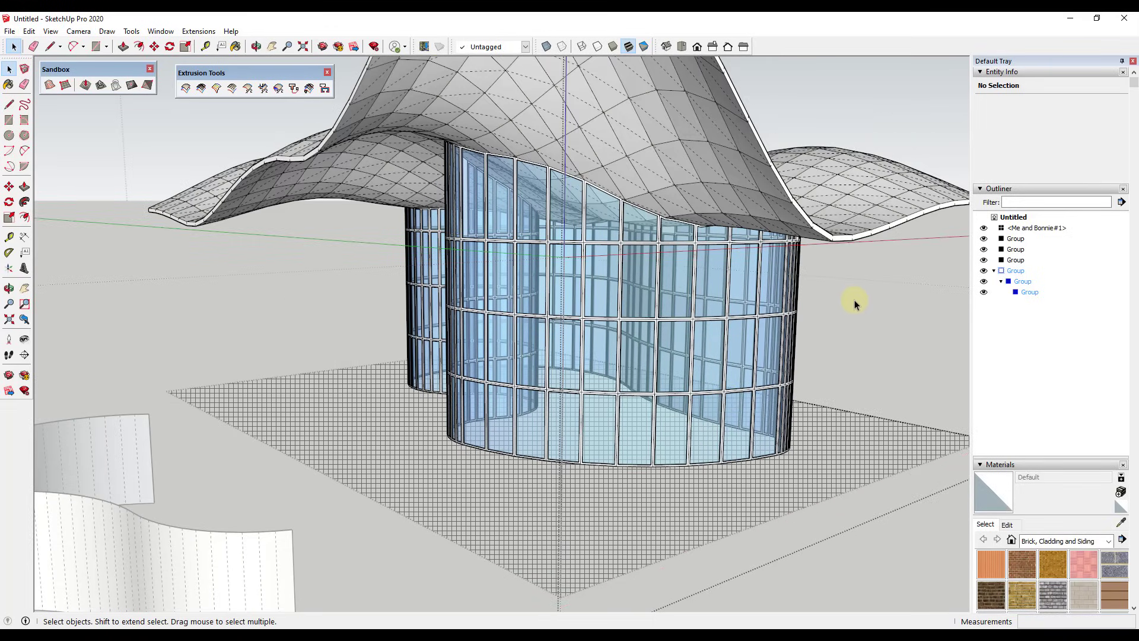
pyautogui.moveTo(854, 300); pyautogui.dragTo(834, 288, button='middle')
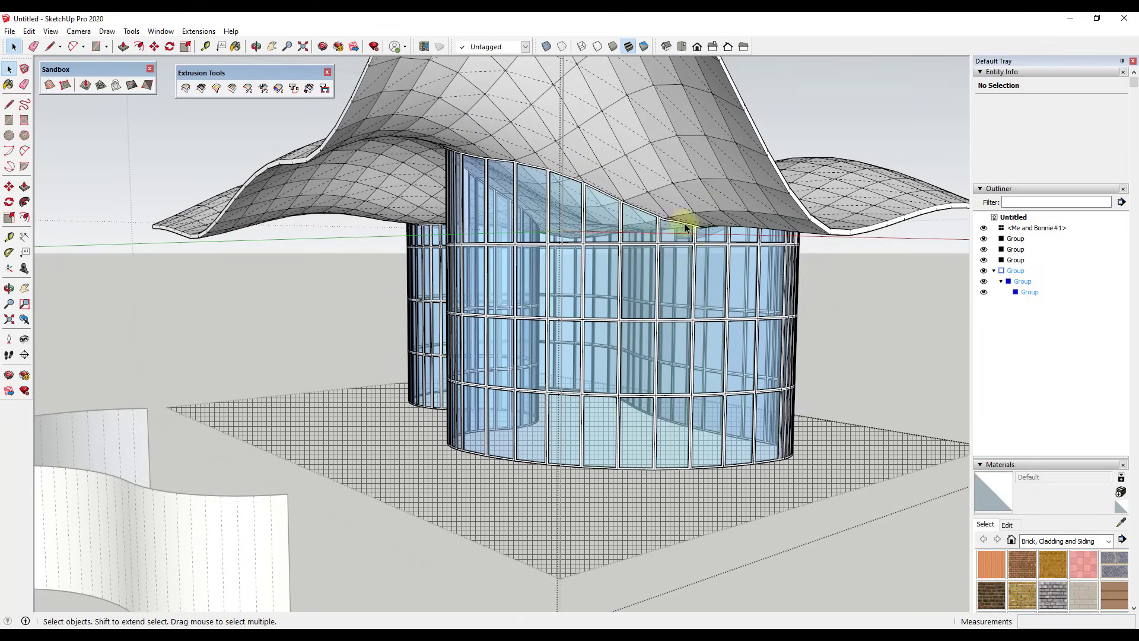
pyautogui.moveTo(782, 339); pyautogui.dragTo(728, 359, button='middle')
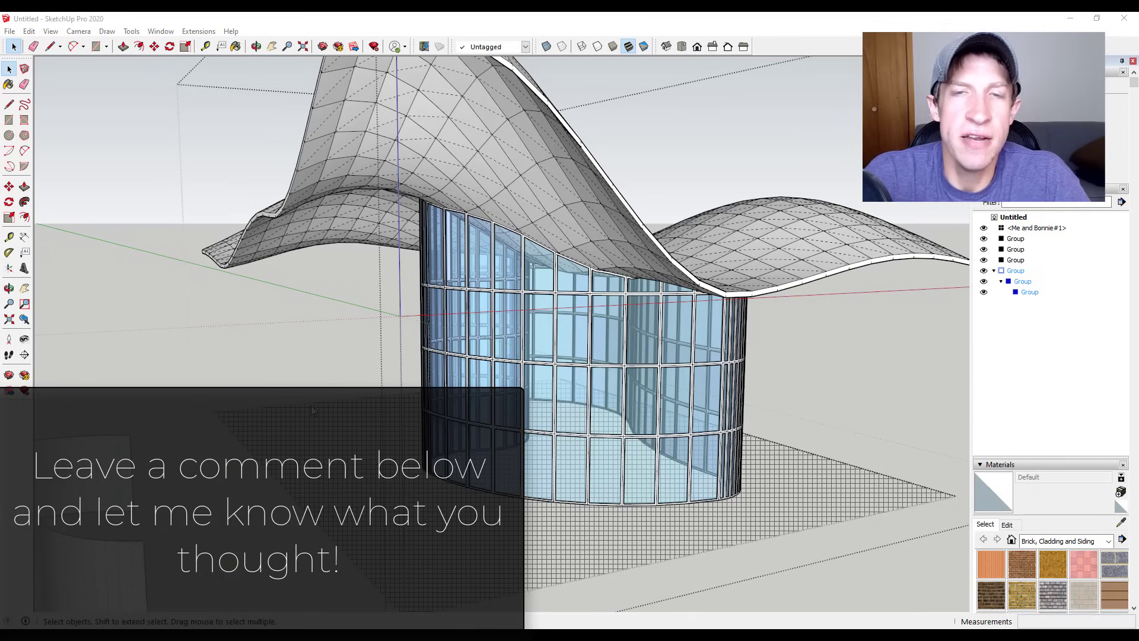